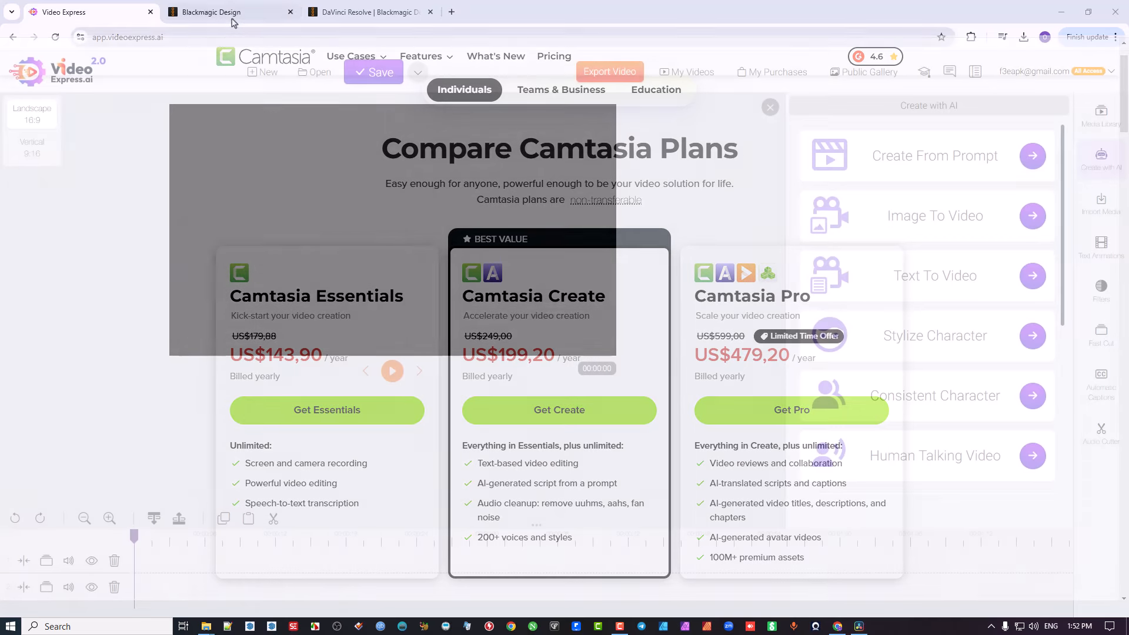
Look over the Blackmagic Design home page and the DaVinci Resolve 20 product page, and close both pages.
left_click(230, 13)
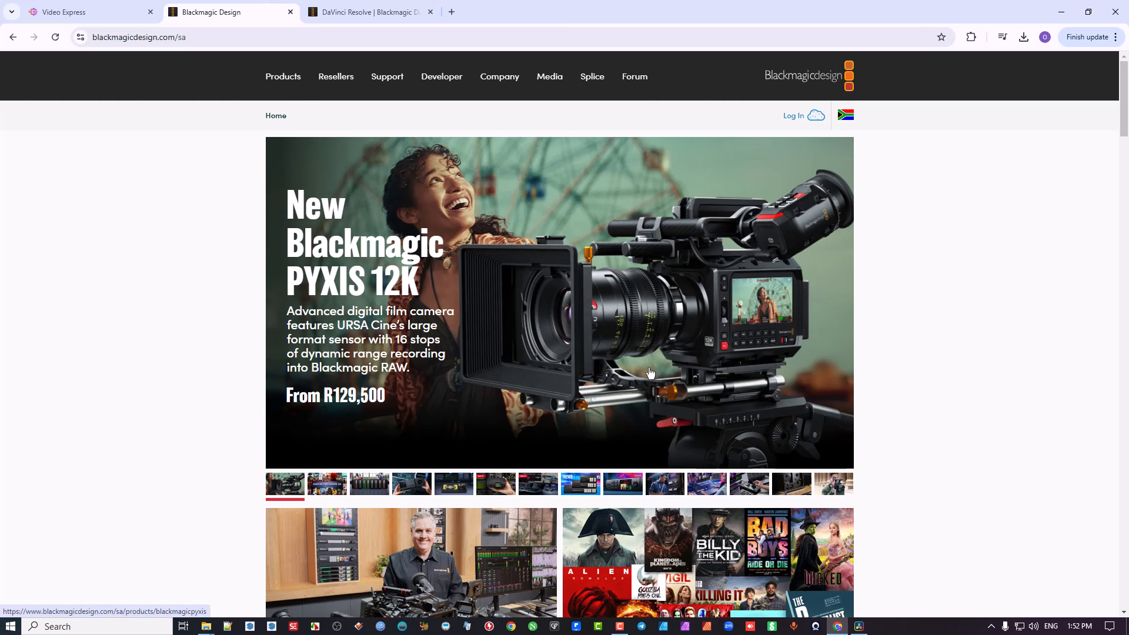
scroll(621, 409, "down", 2)
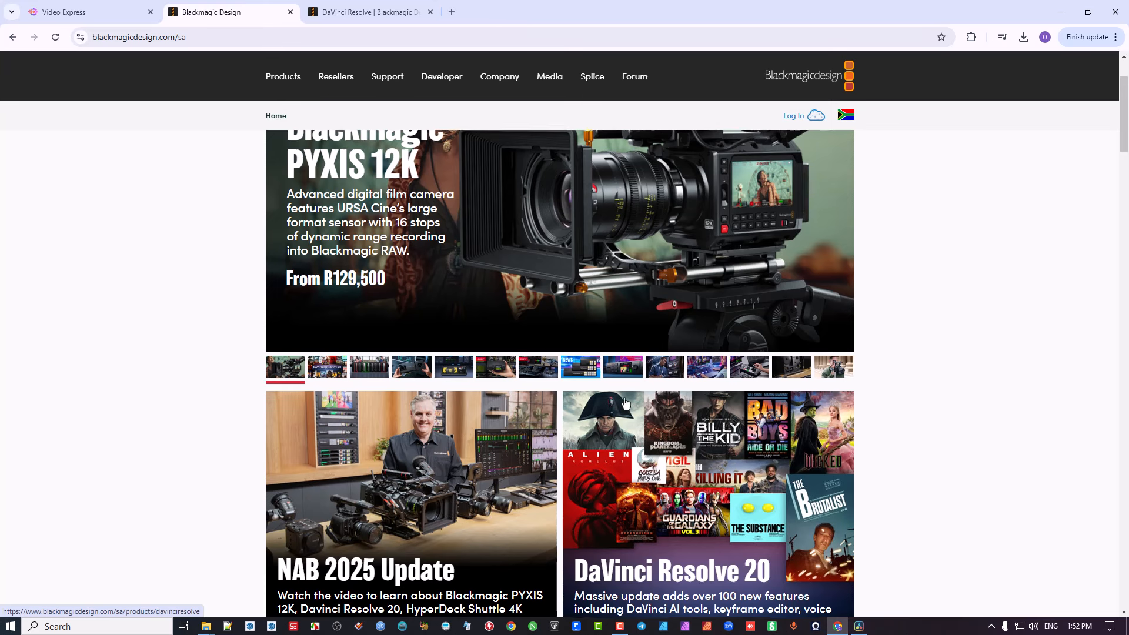
scroll(625, 403, "up", 2)
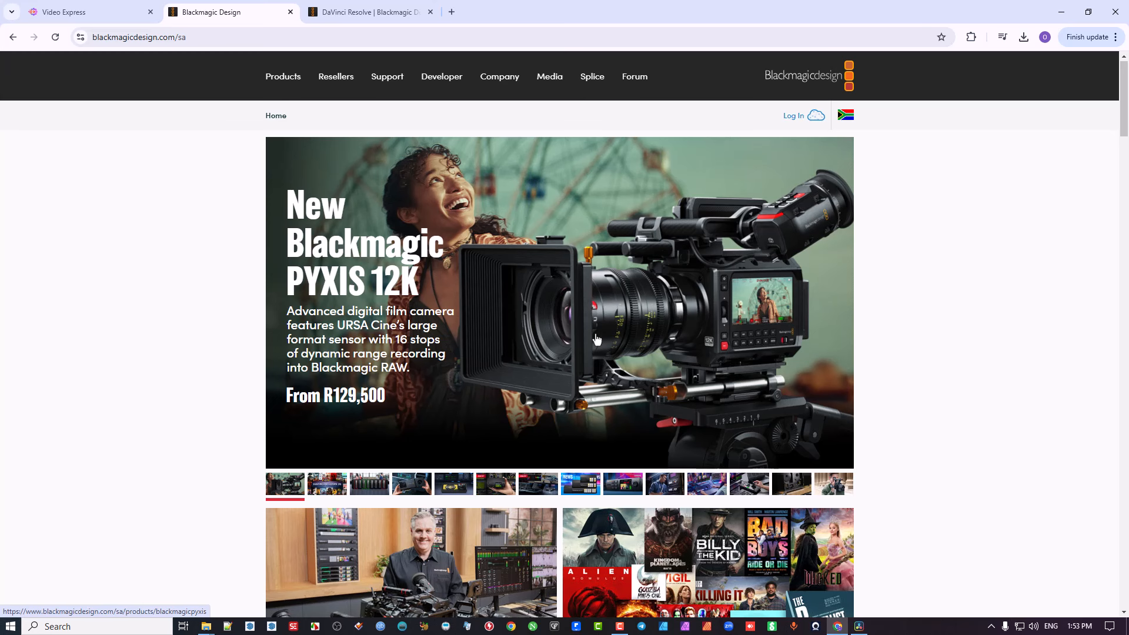
left_click(370, 13)
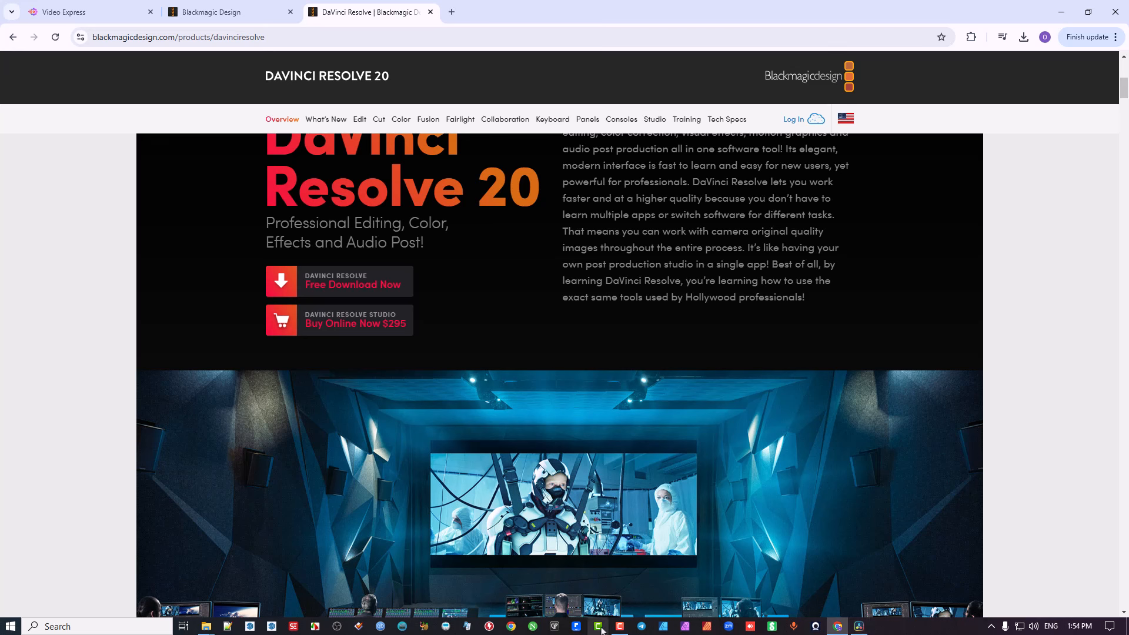
mouse_move(620, 628)
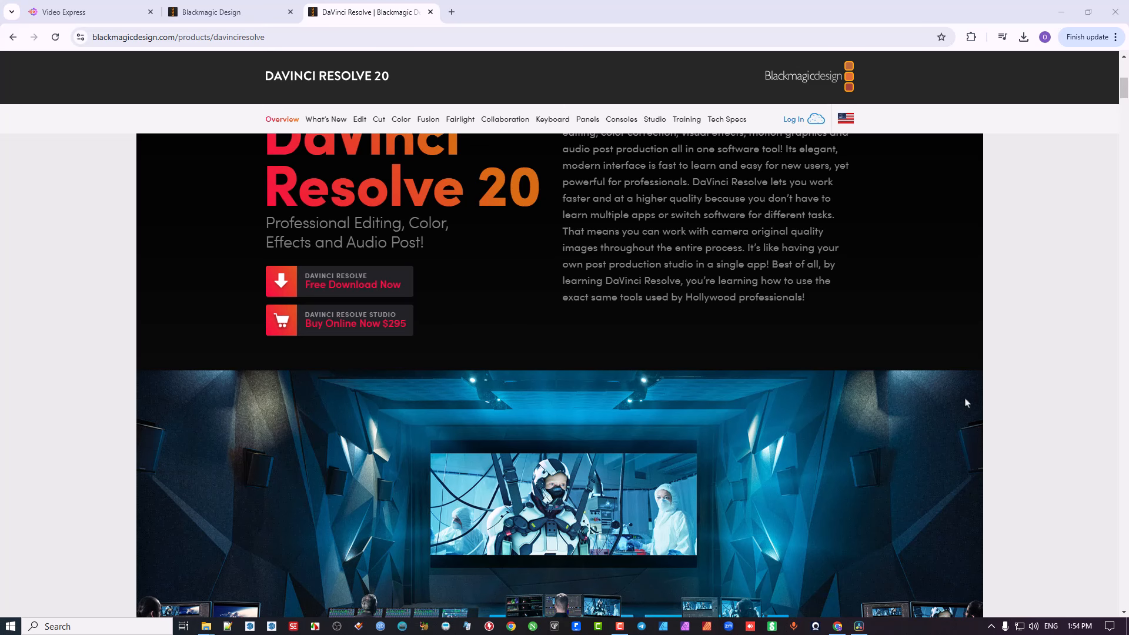
left_click(431, 12)
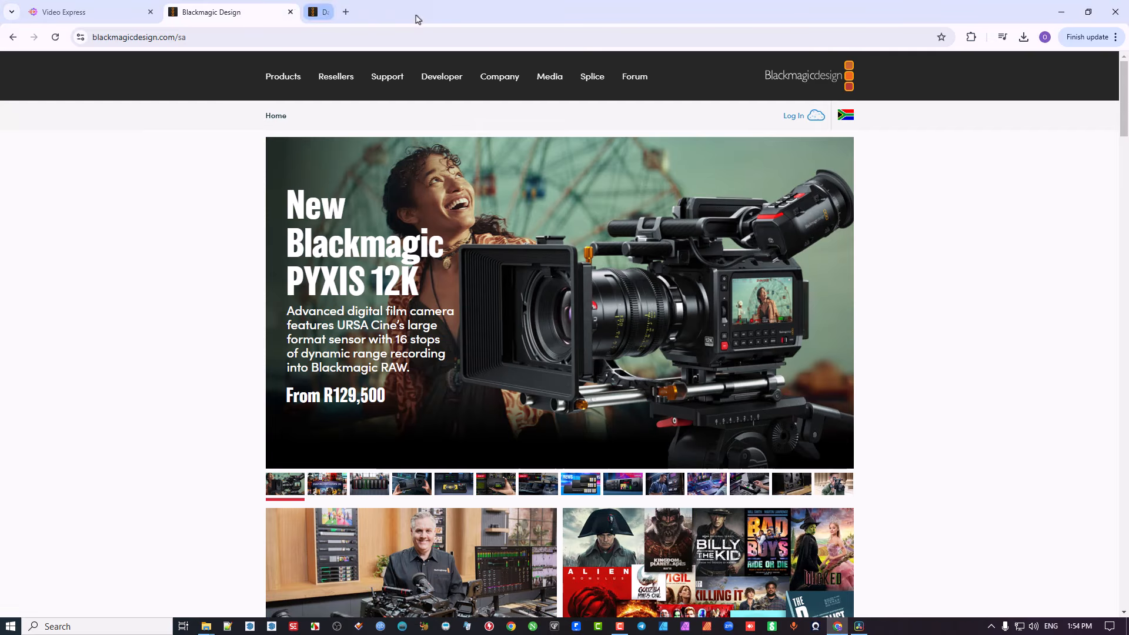
left_click(290, 12)
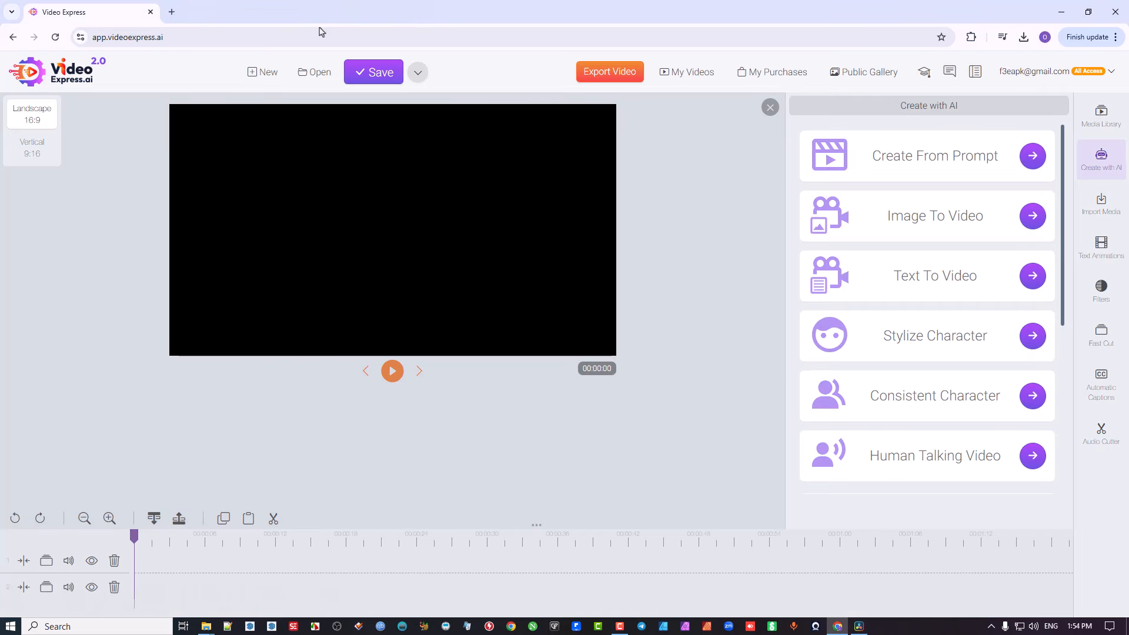
Start an Image To Video creation and upload the photo 20240626_145237 from Downloads into the Images folder.
left_click(1033, 216)
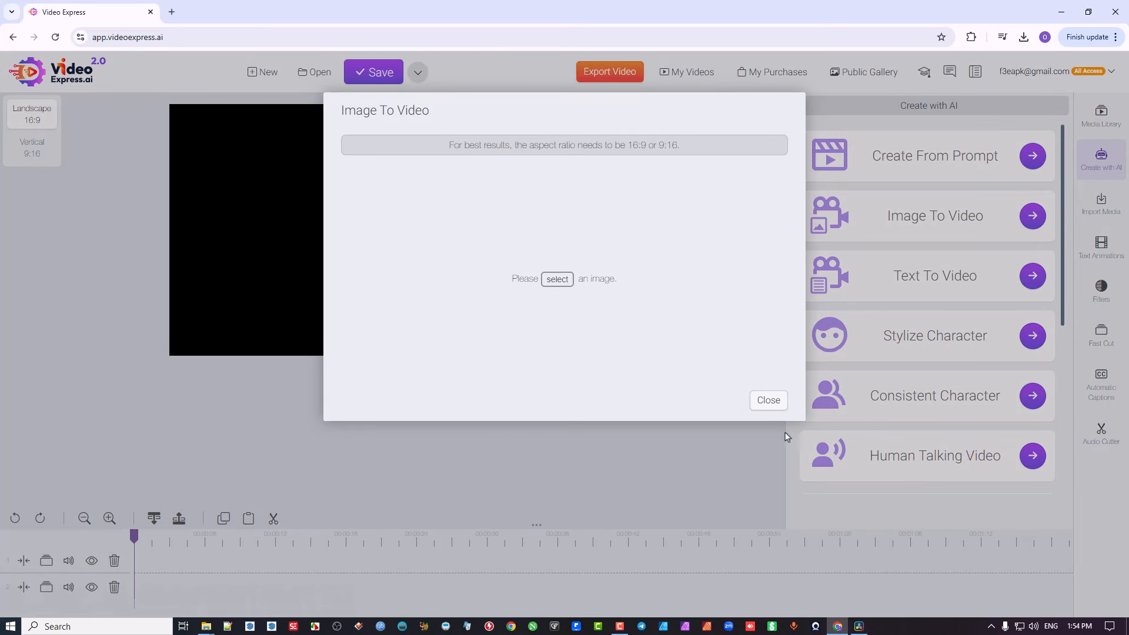
left_click(558, 280)
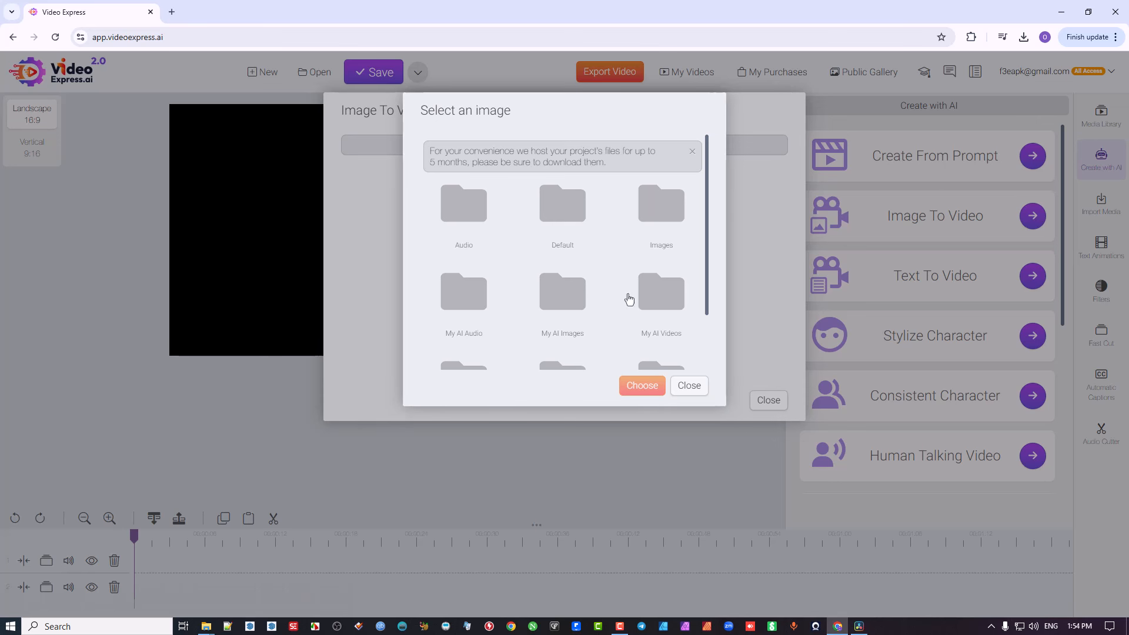
left_click(663, 207)
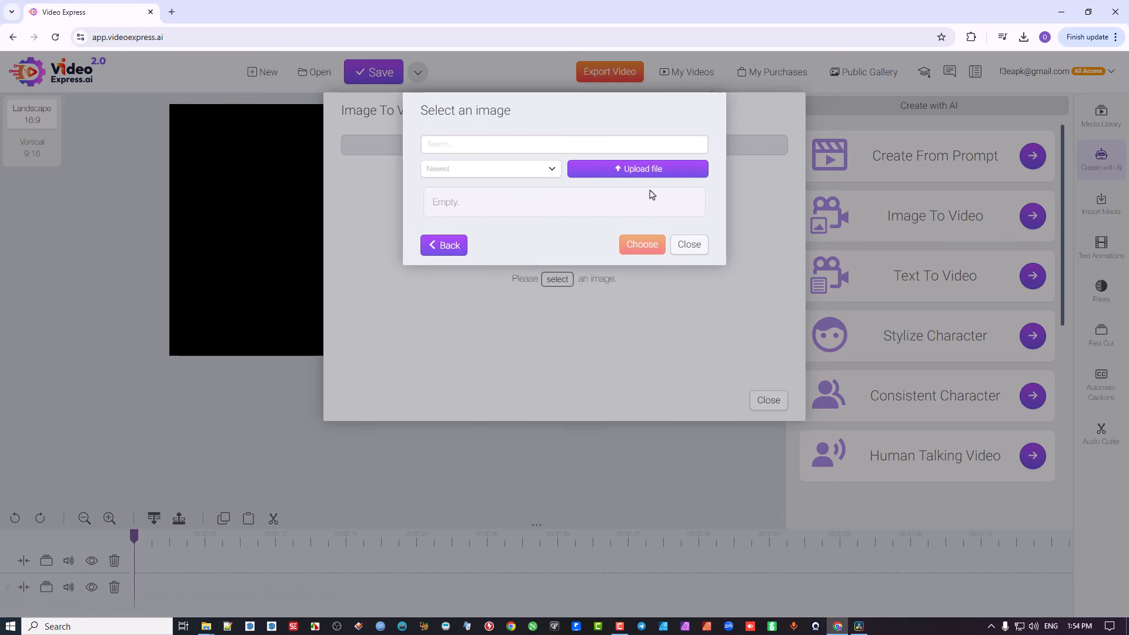
left_click(628, 172)
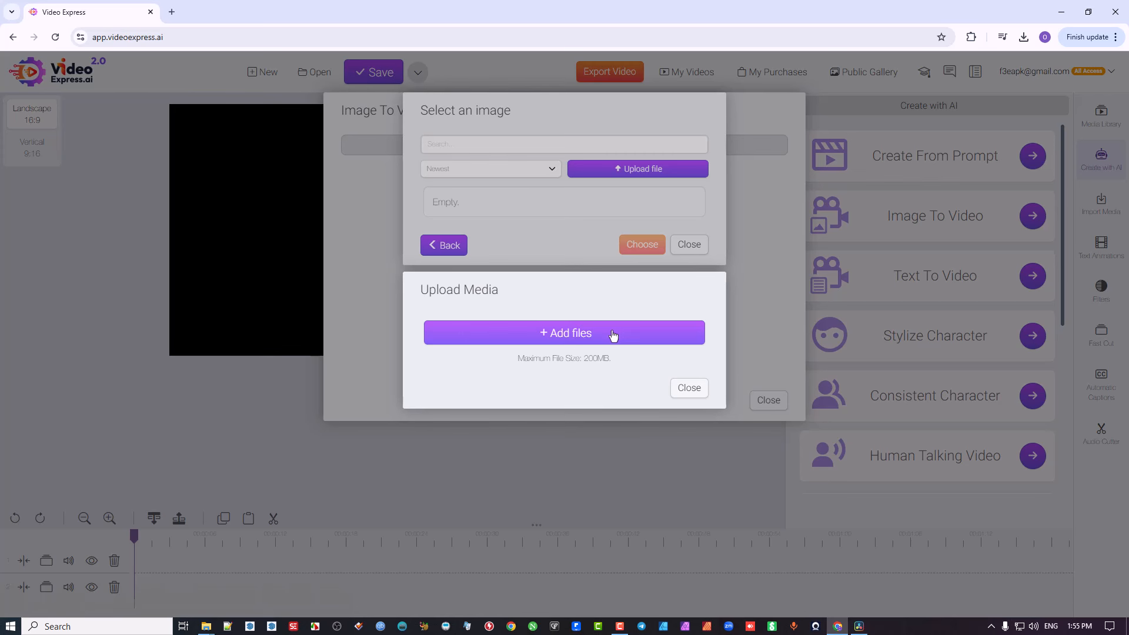
left_click(609, 334)
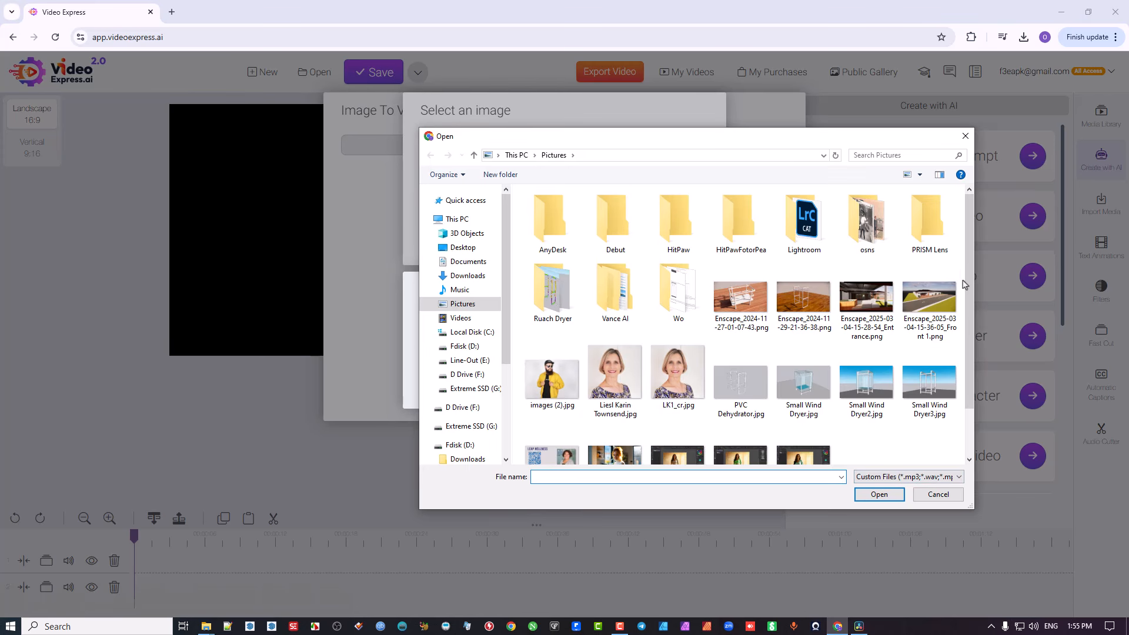
scroll(962, 382, "down", 1)
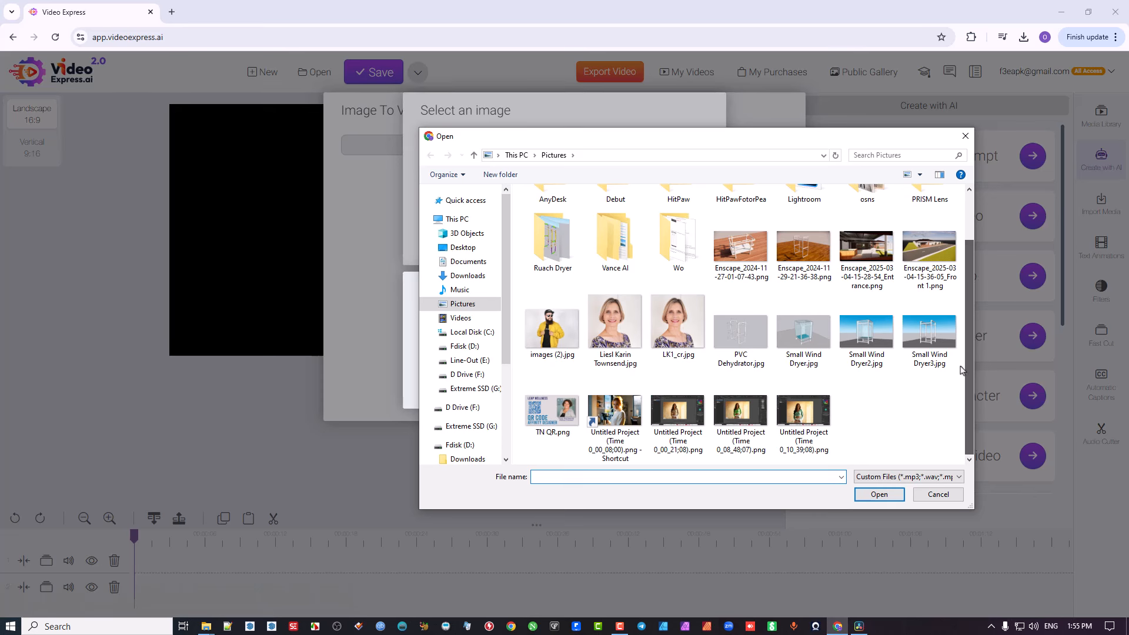
scroll(963, 370, "up", 1)
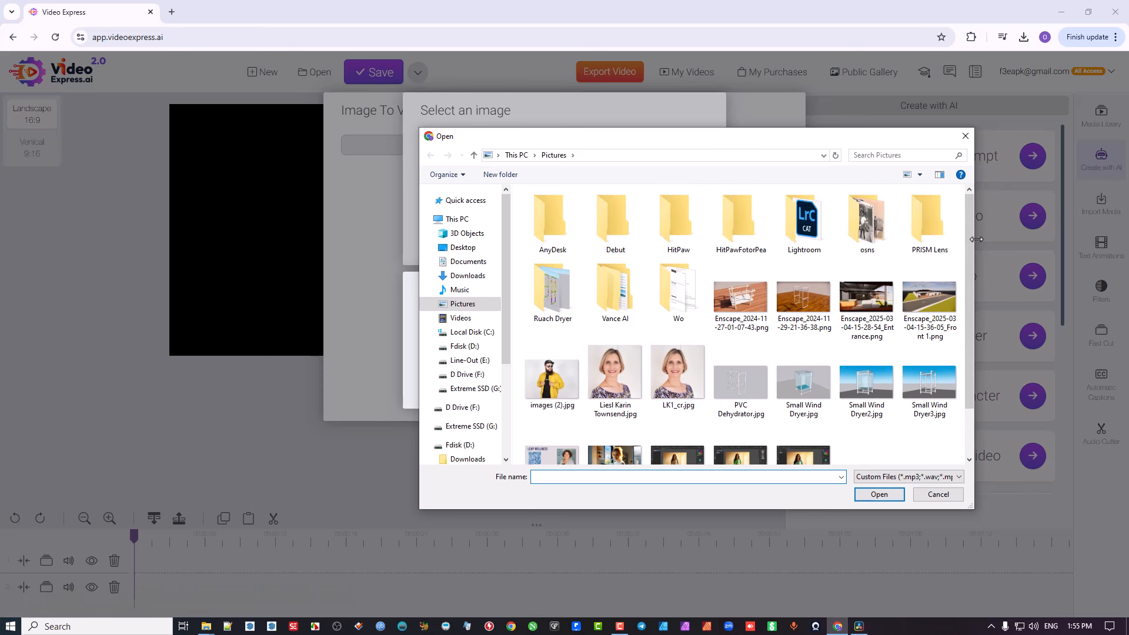
left_click(470, 276)
double_click(551, 249)
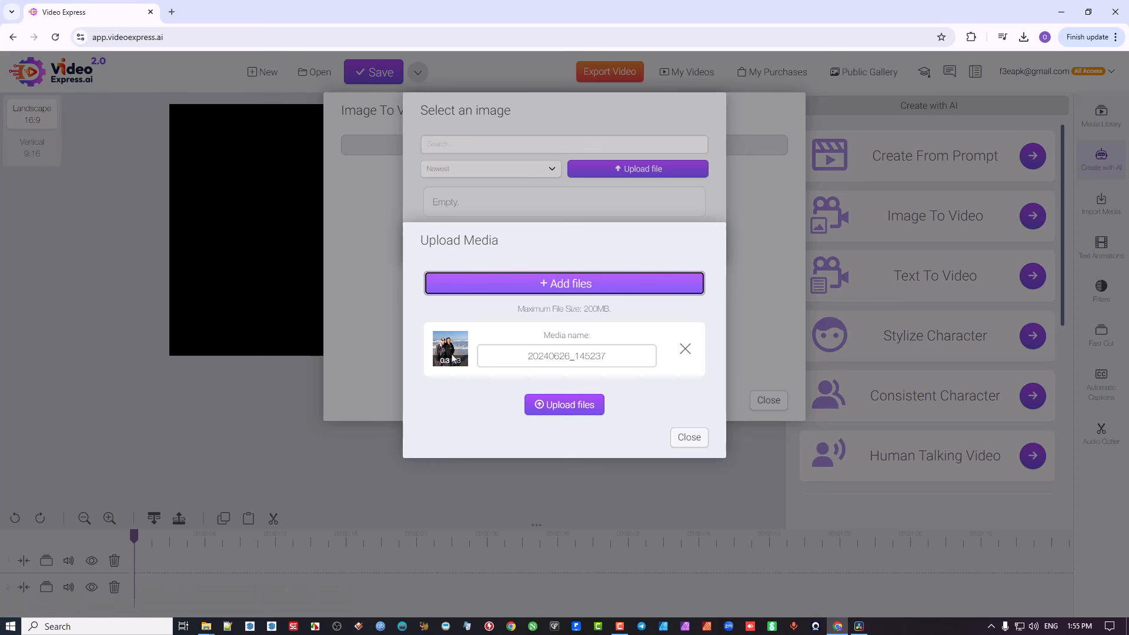
left_click(569, 403)
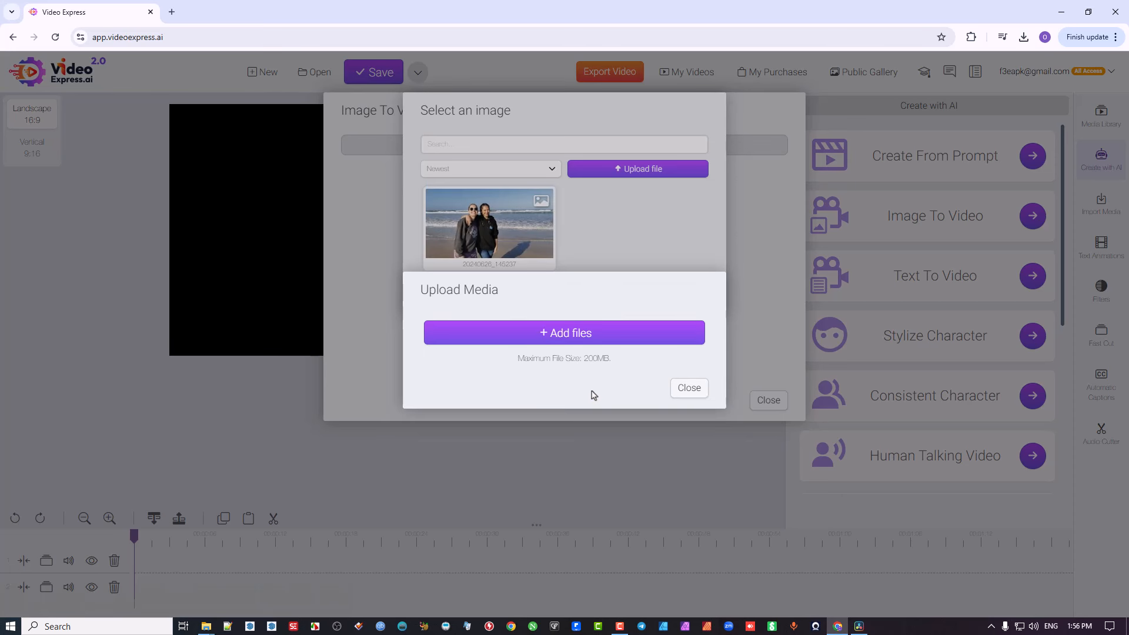
left_click(688, 385)
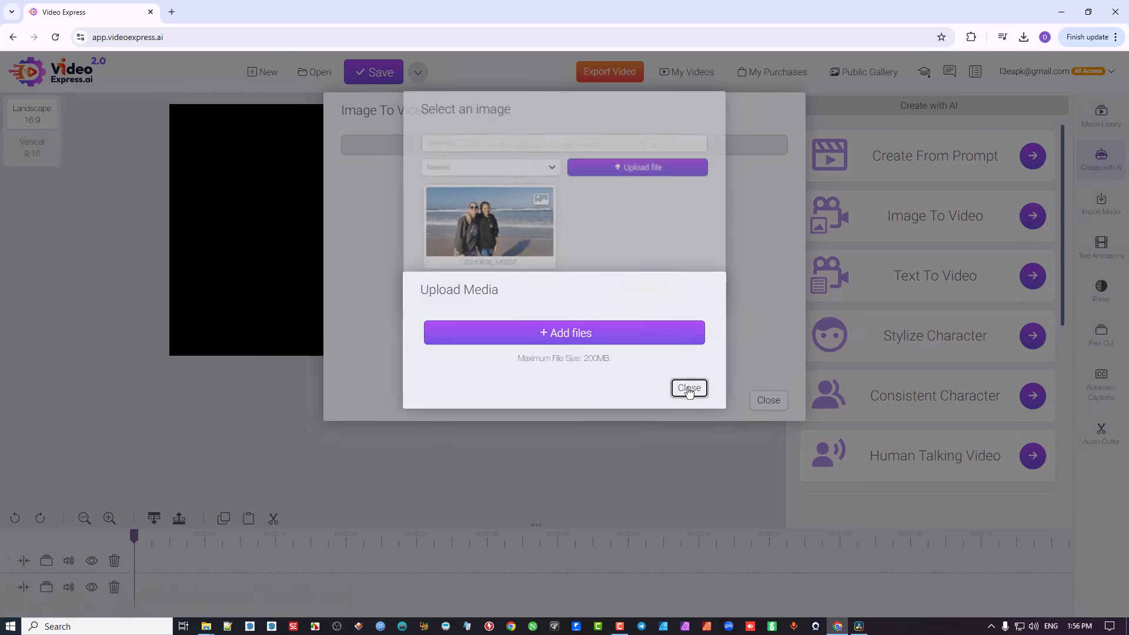
Choose the uploaded photo 20240626_145237 as the source image and enable Video Length Booster.
left_click(483, 234)
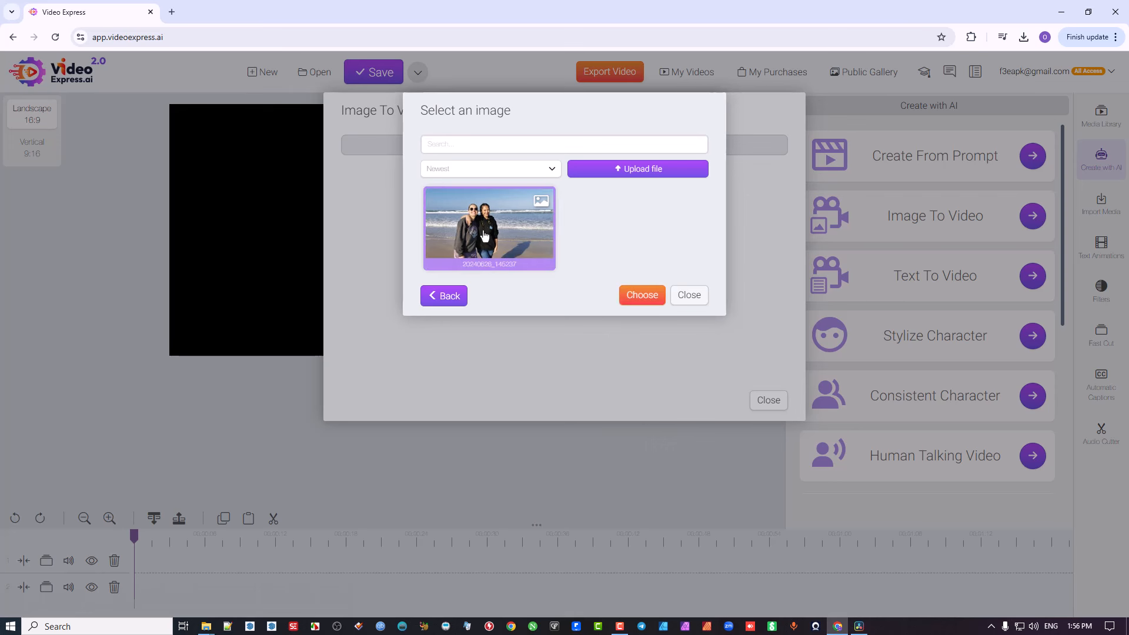
left_click(656, 295)
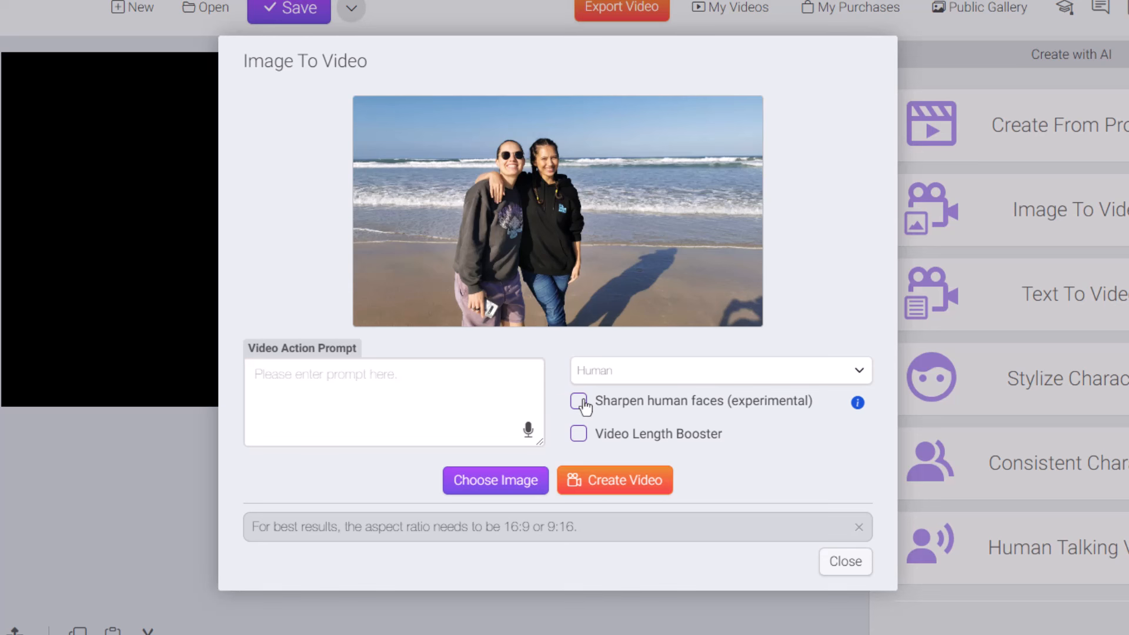
left_click(578, 434)
Enter the video action prompt "These two girls walking on a beach" and set the image type to Human.
left_click(356, 380)
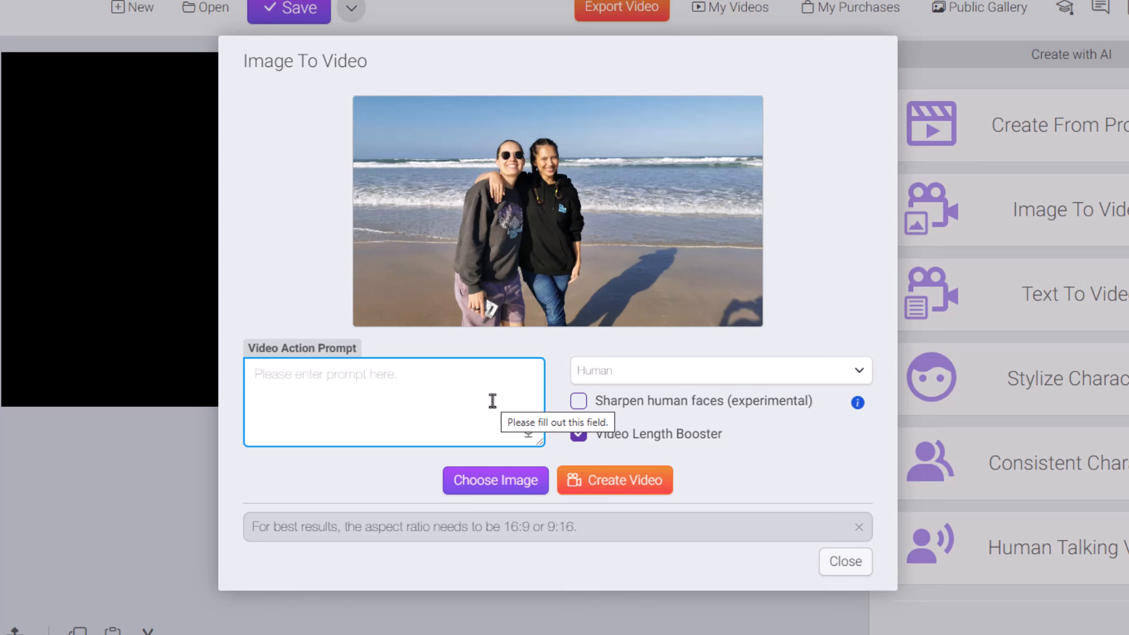
type("THese two girls walking on a beach")
left_click(272, 382)
key("BackSpace")
type("h")
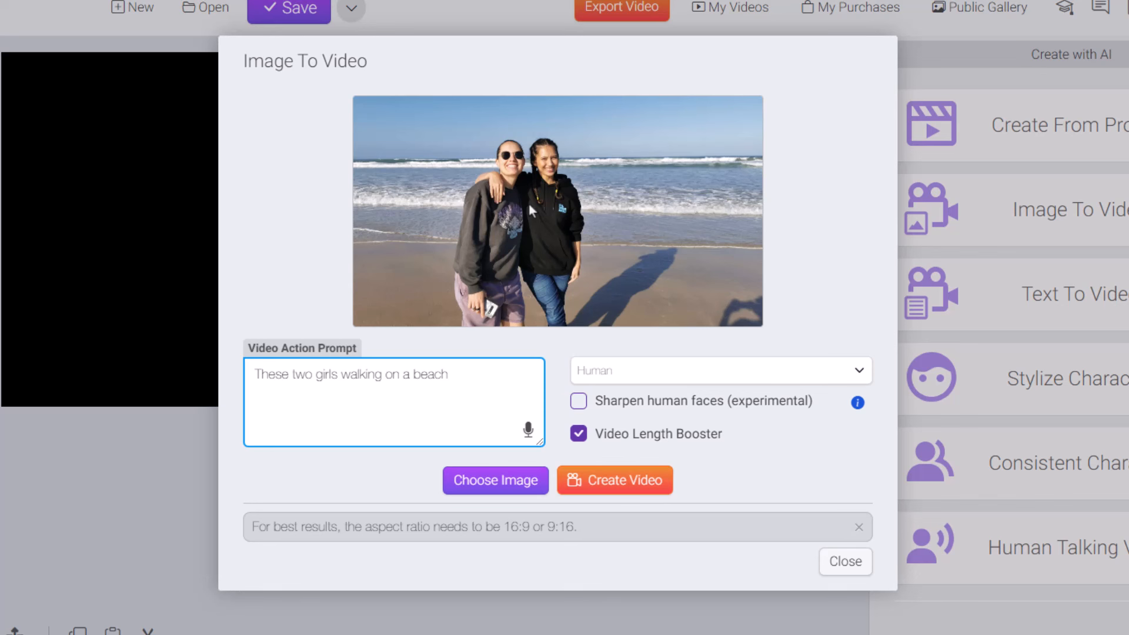
left_click(794, 379)
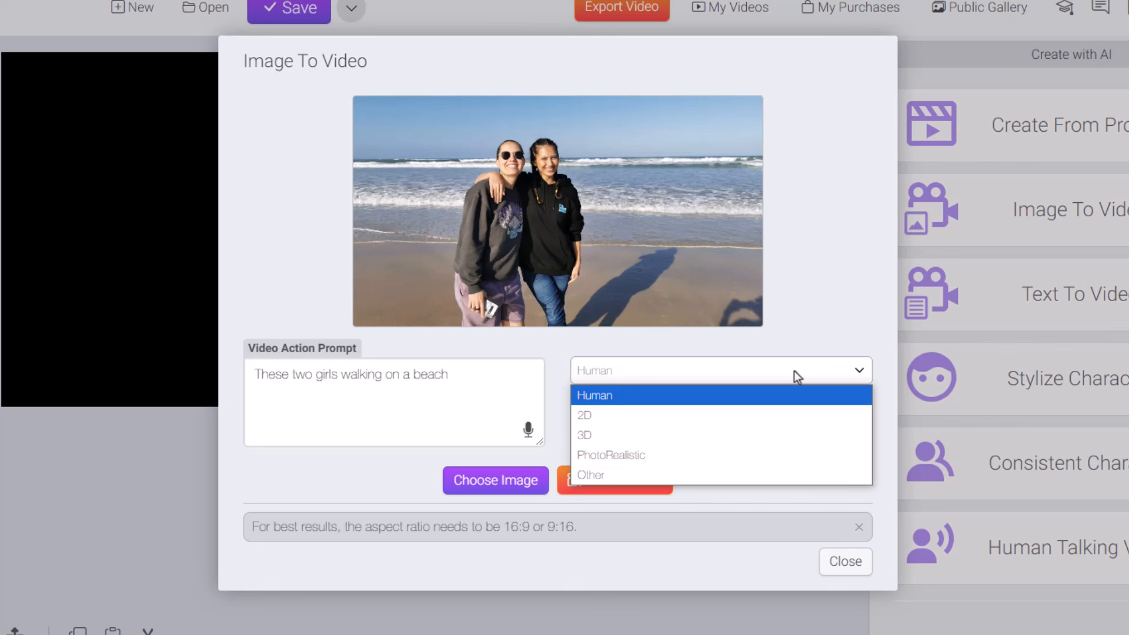
left_click(633, 391)
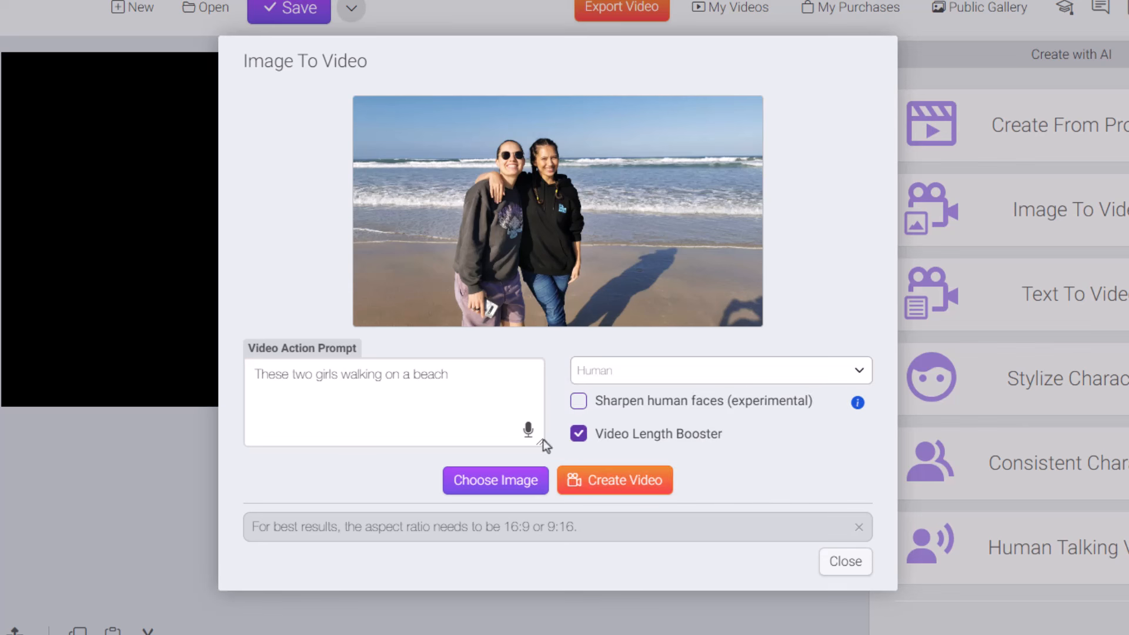
Extend the prompt with "while the camera pans to the left", create the video, and close the Image To Video dialog.
left_click(474, 377)
type("while the ca")
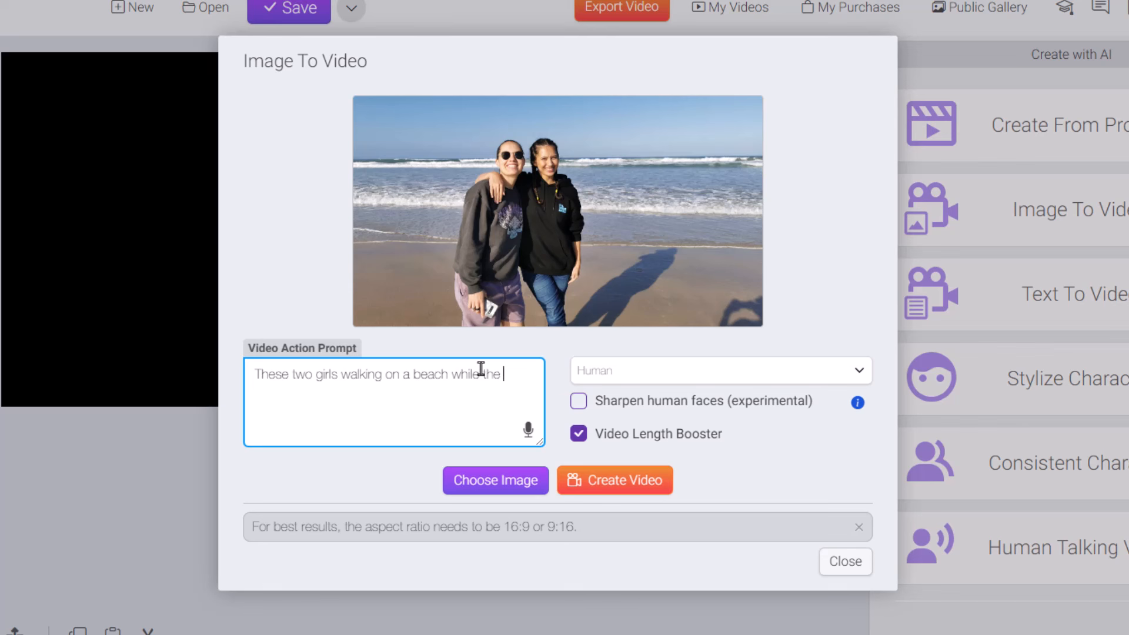
type("mera pans ")
type("to the le")
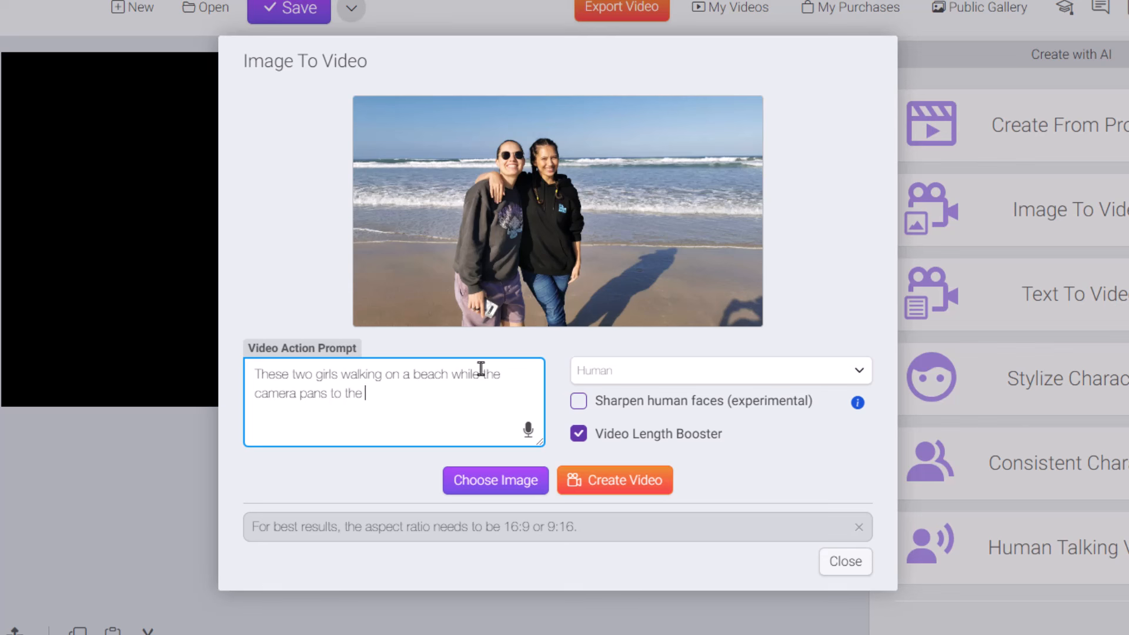
type("ft")
left_click(628, 486)
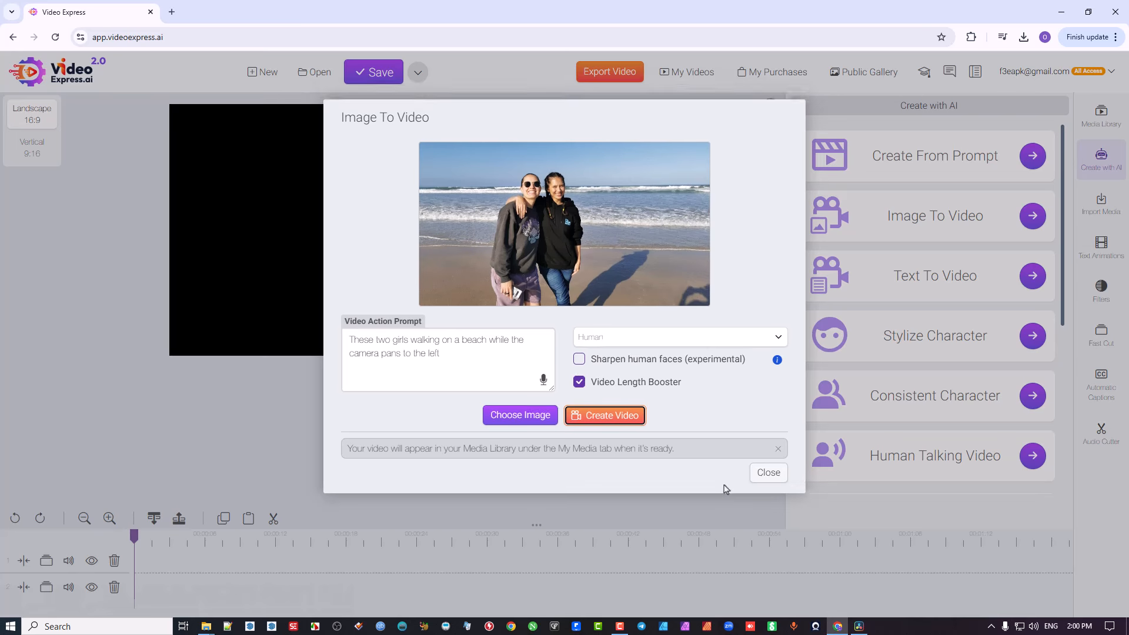
left_click_drag(348, 492, 638, 488)
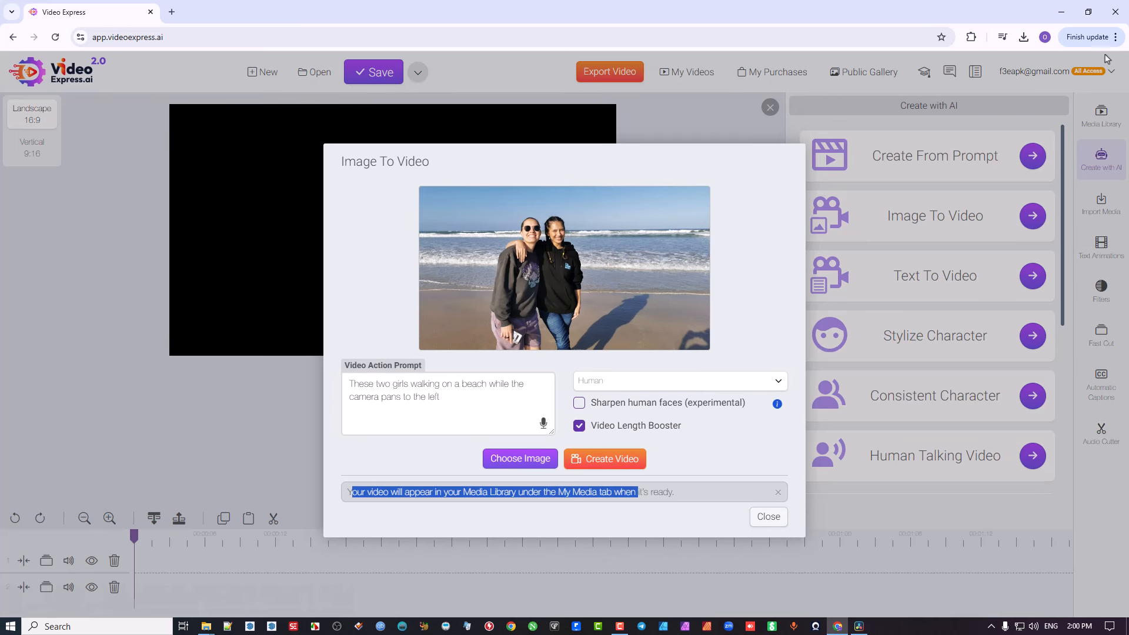
left_click(770, 518)
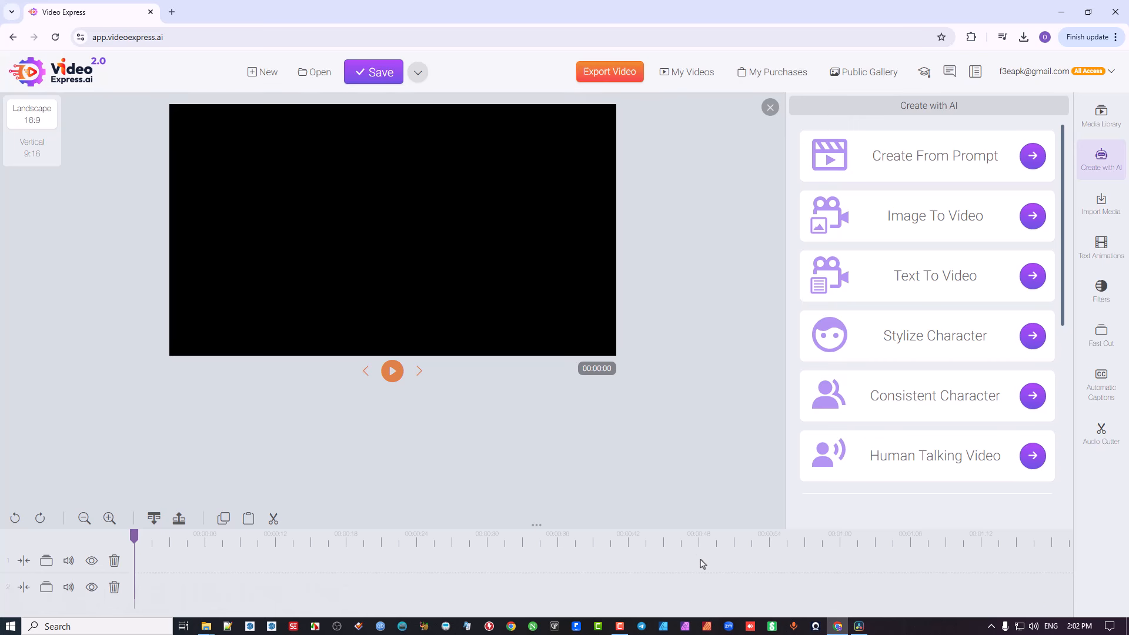
Open the My AI Videos folder in the Media Library and play the generated video of the two girls.
left_click(1101, 119)
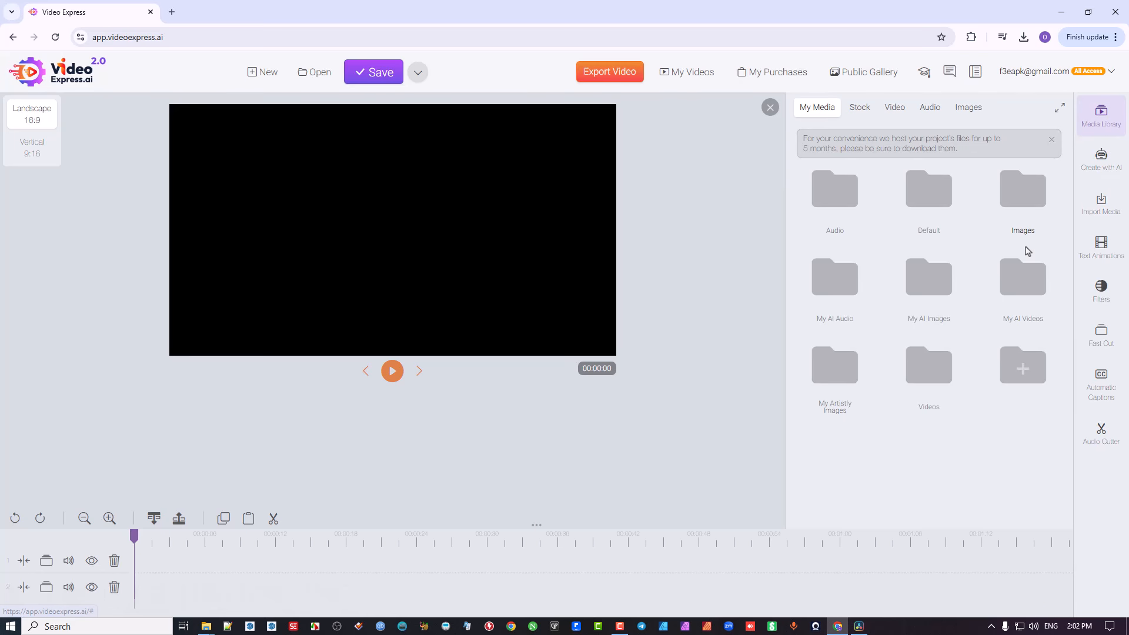
left_click(1026, 289)
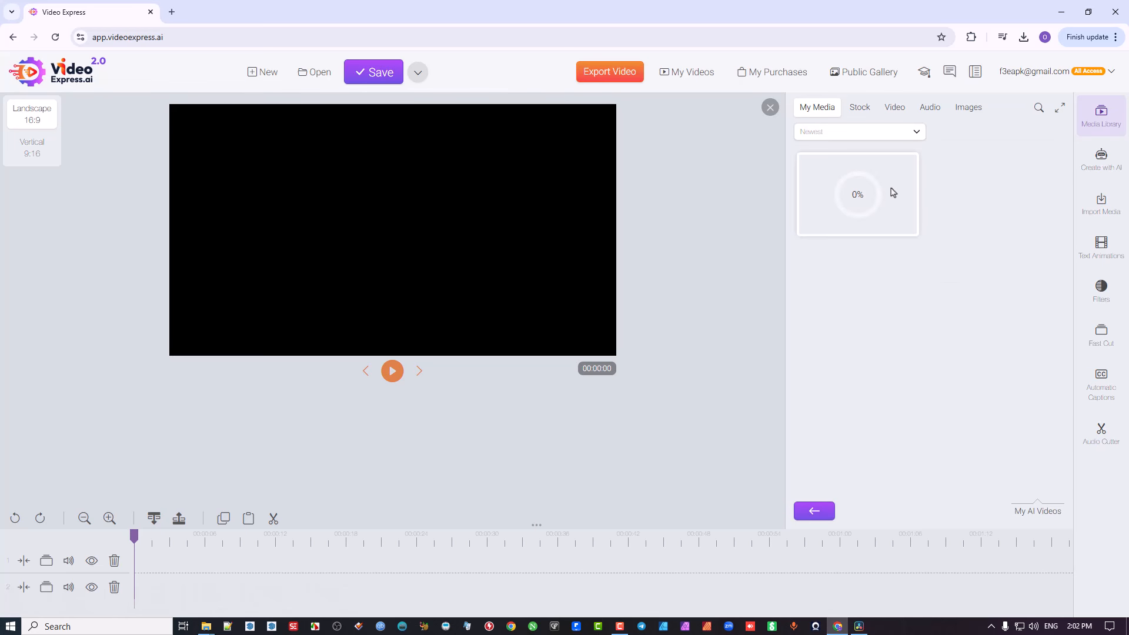
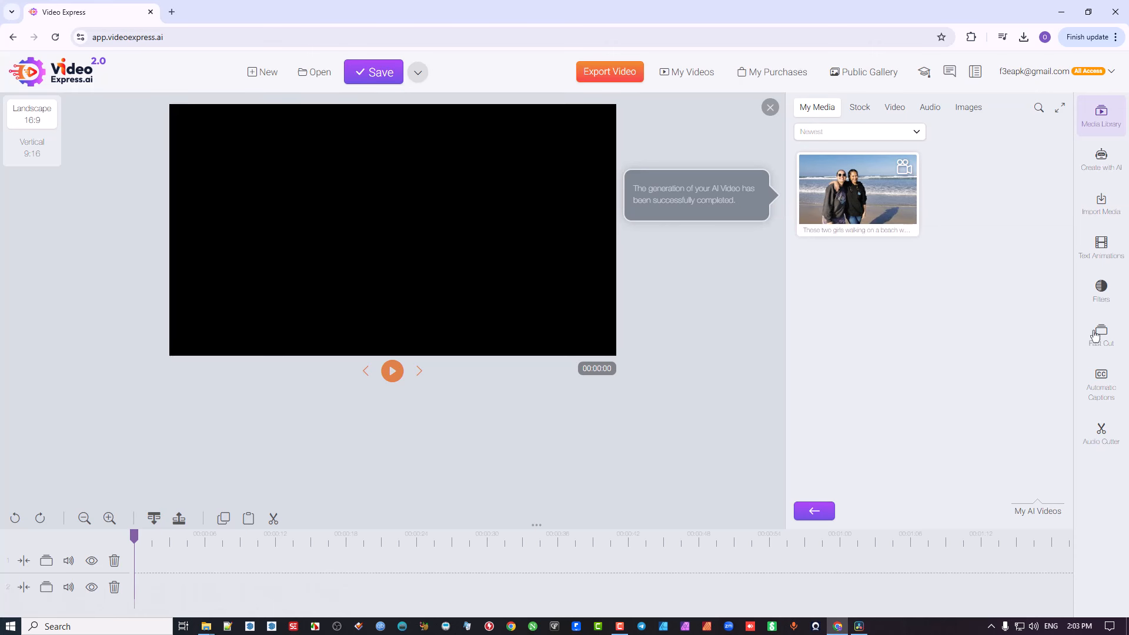
right_click(862, 183)
left_click(892, 196)
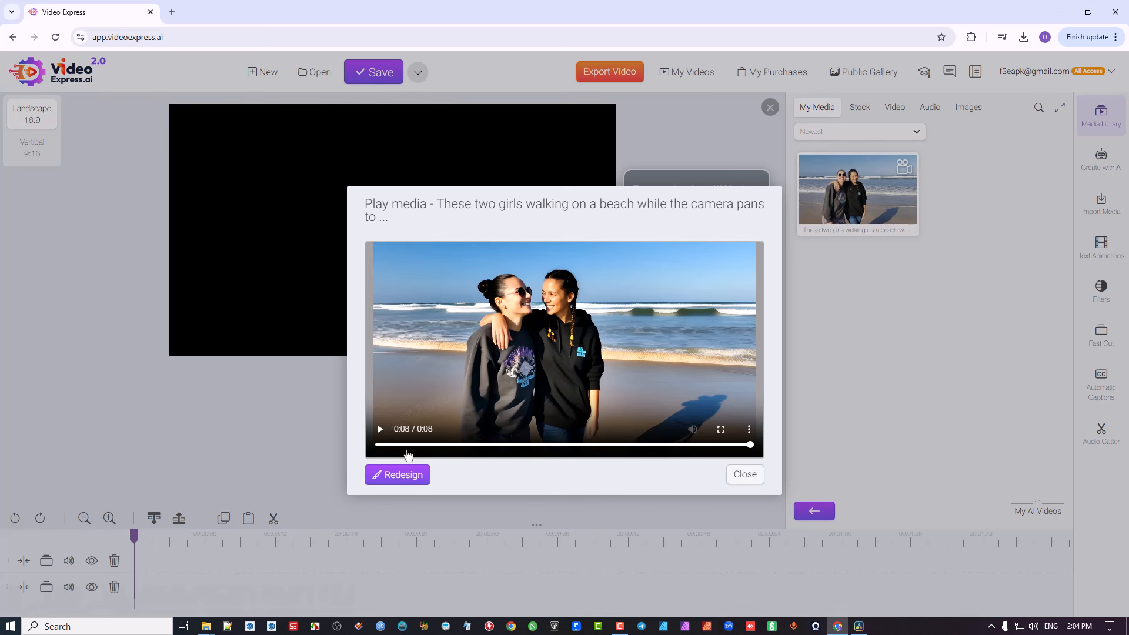
Replay the generated video from the start and scrub through it to the end.
left_click(377, 445)
left_click(380, 432)
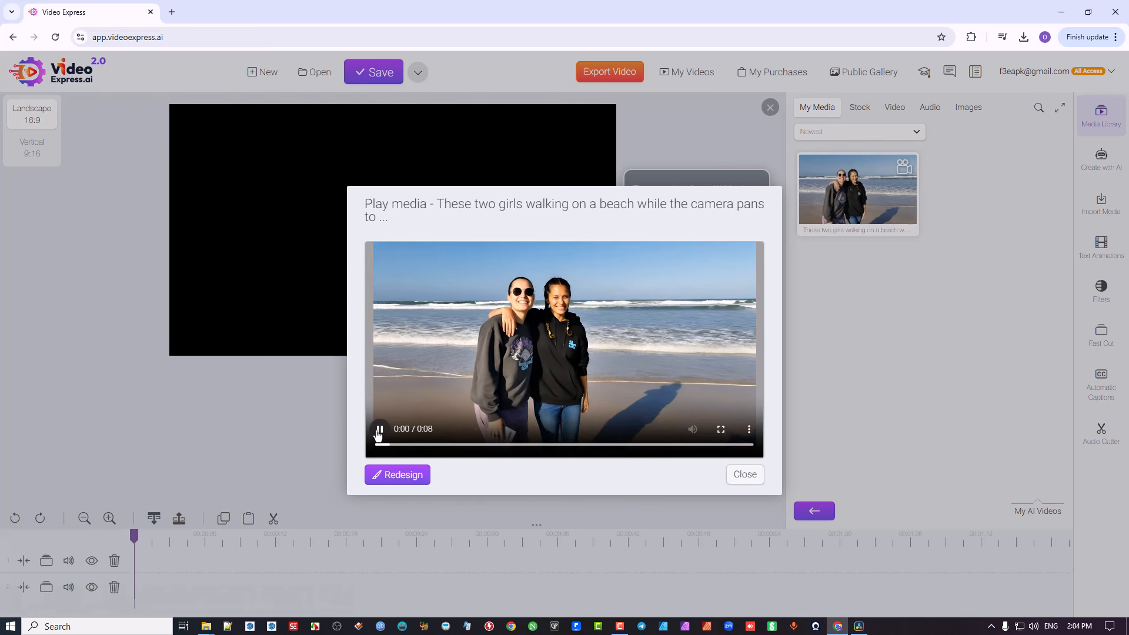
left_click(379, 431)
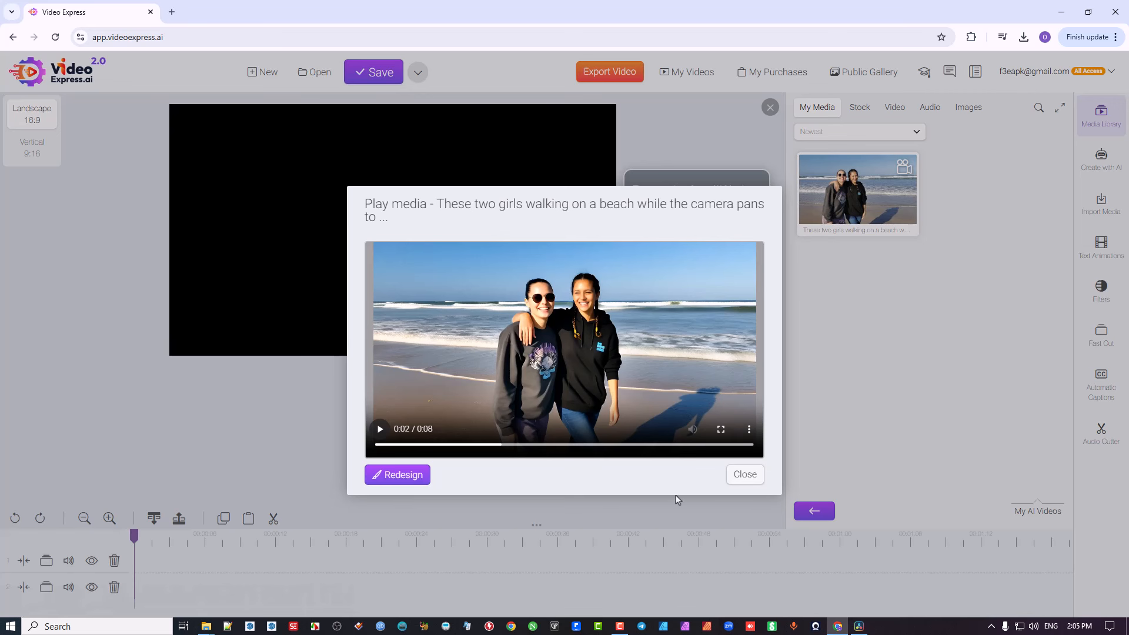
left_click_drag(387, 444, 812, 503)
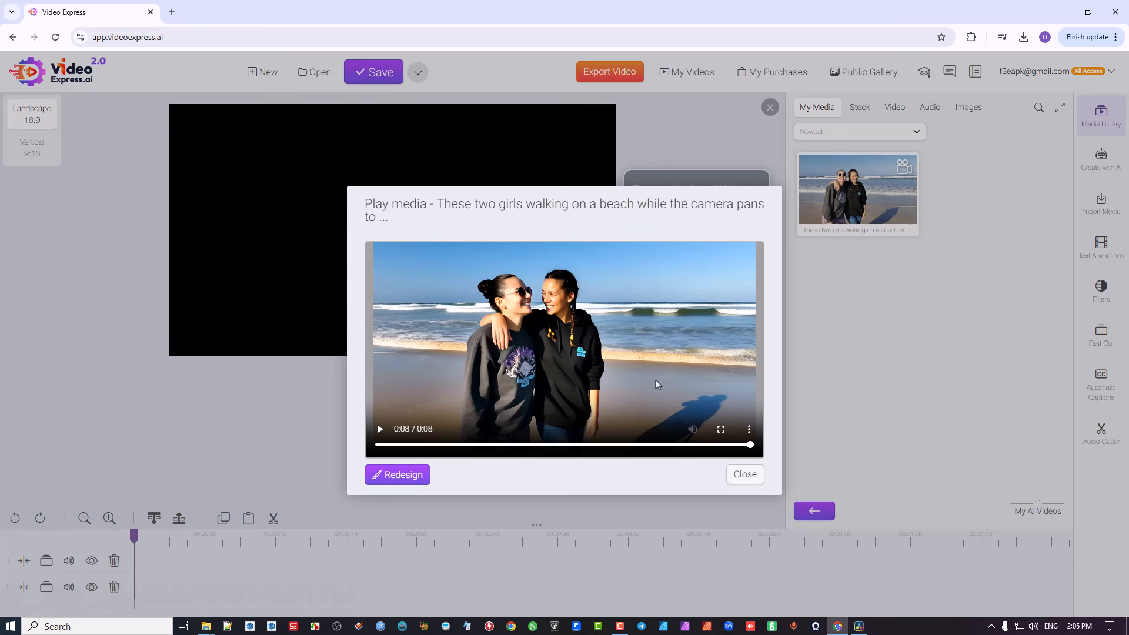
right_click(682, 387)
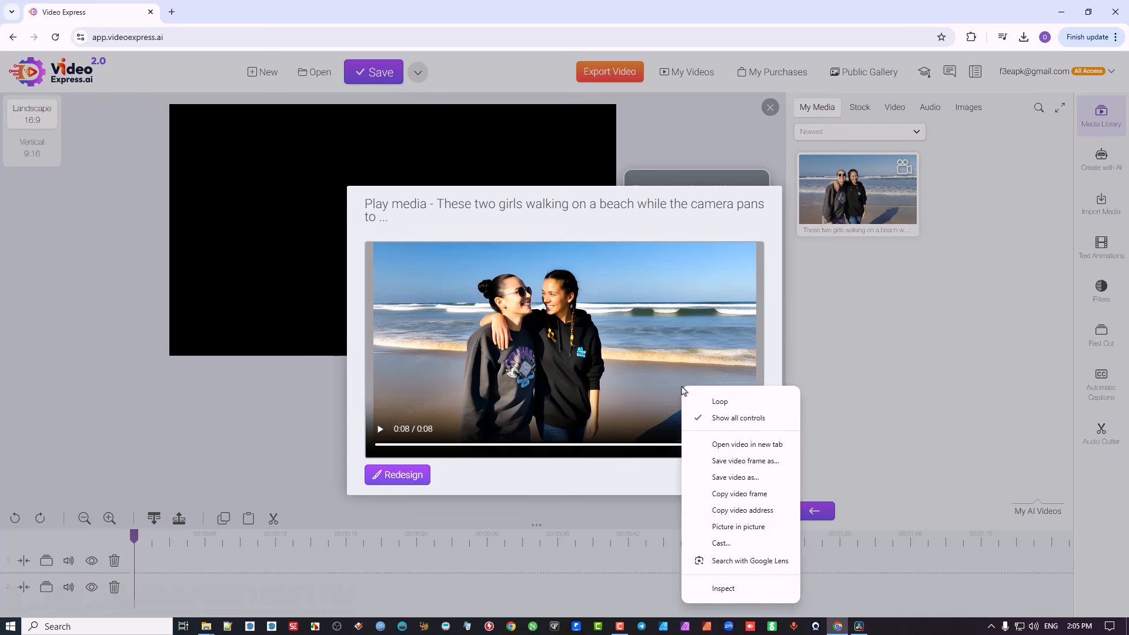
left_click(764, 223)
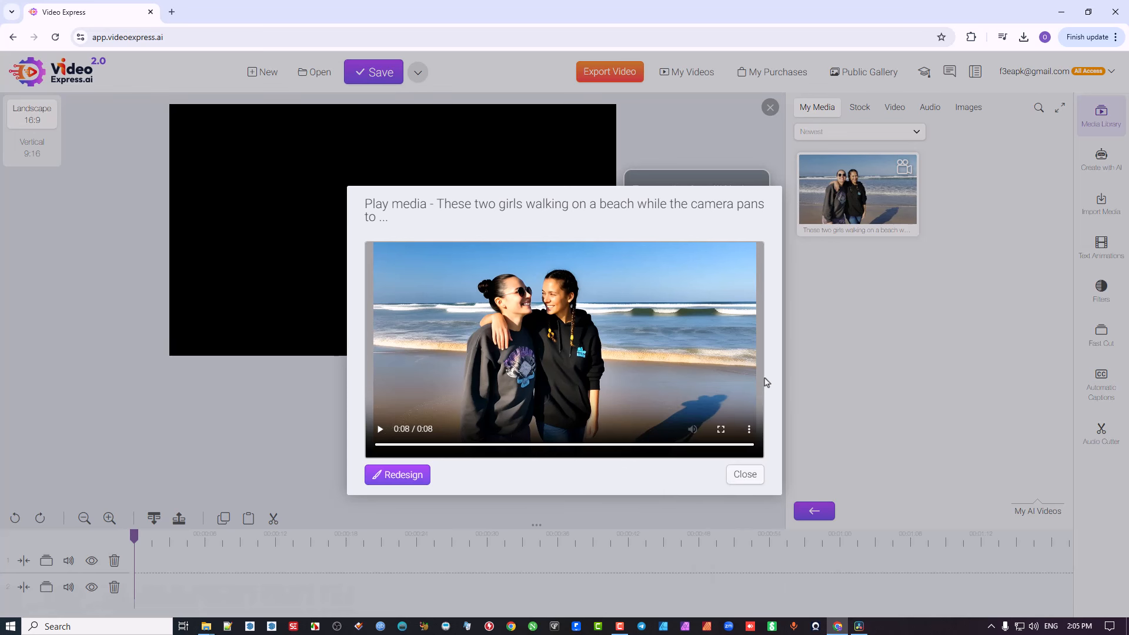
left_click(749, 431)
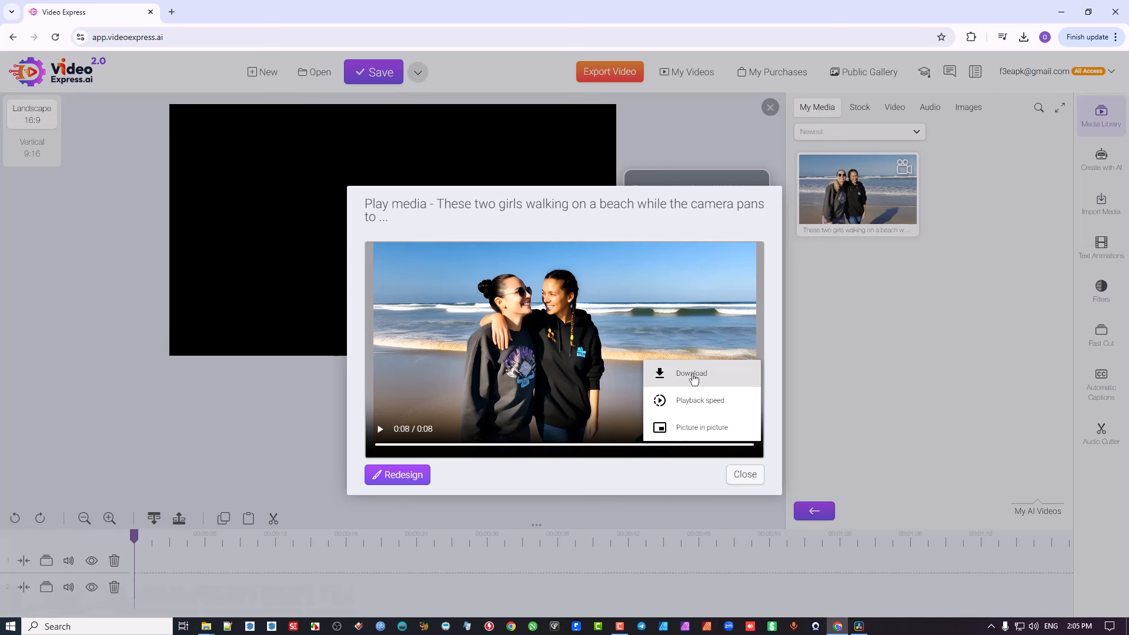
left_click(692, 229)
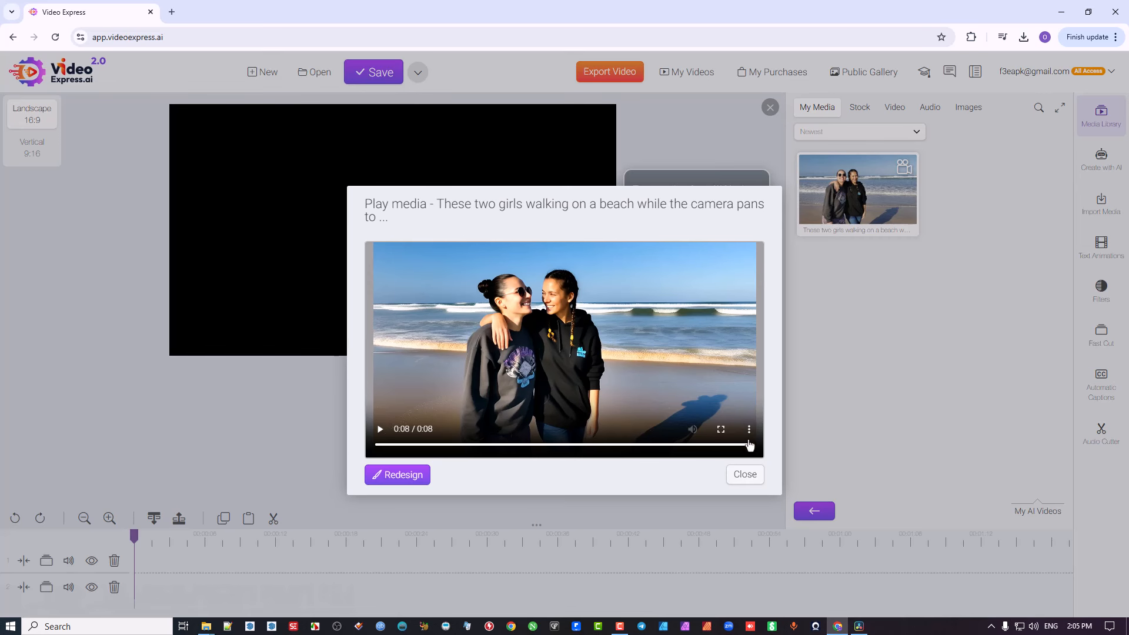
Close the video preview and download the generated beach video from the My AI Videos folder, accepting the leave-site prompt.
left_click(756, 481)
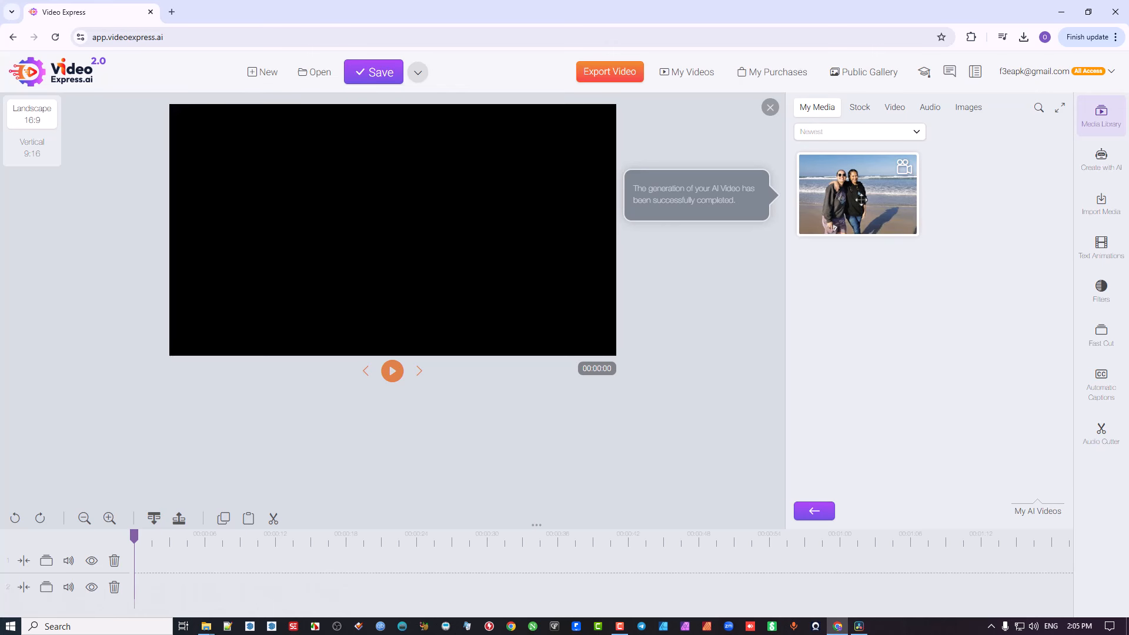
right_click(862, 200)
left_click(908, 423)
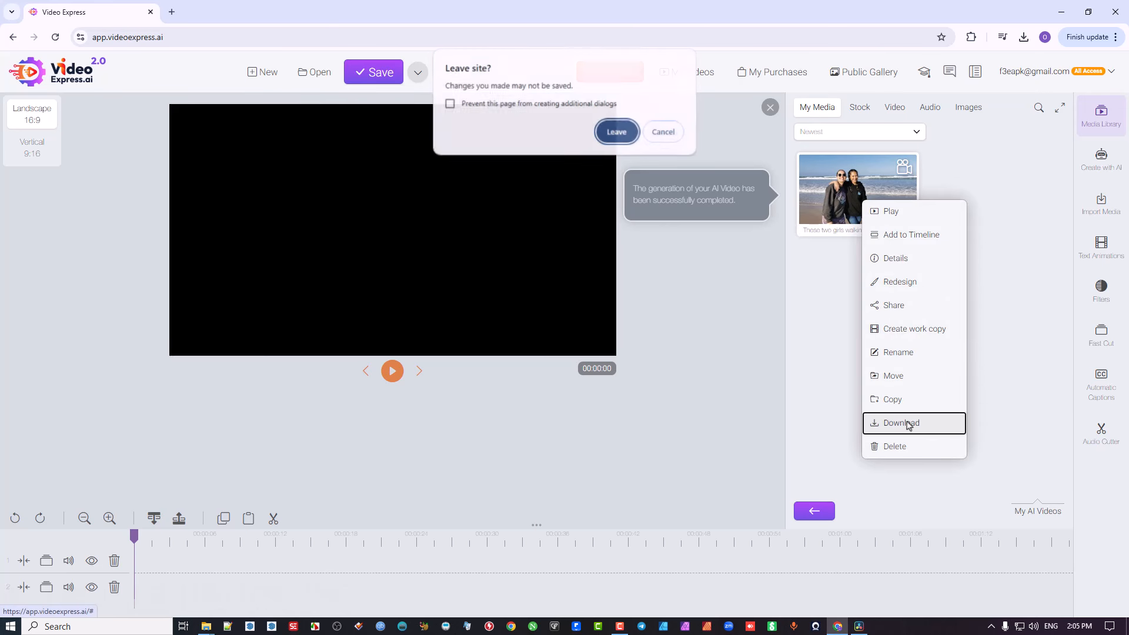
left_click(615, 133)
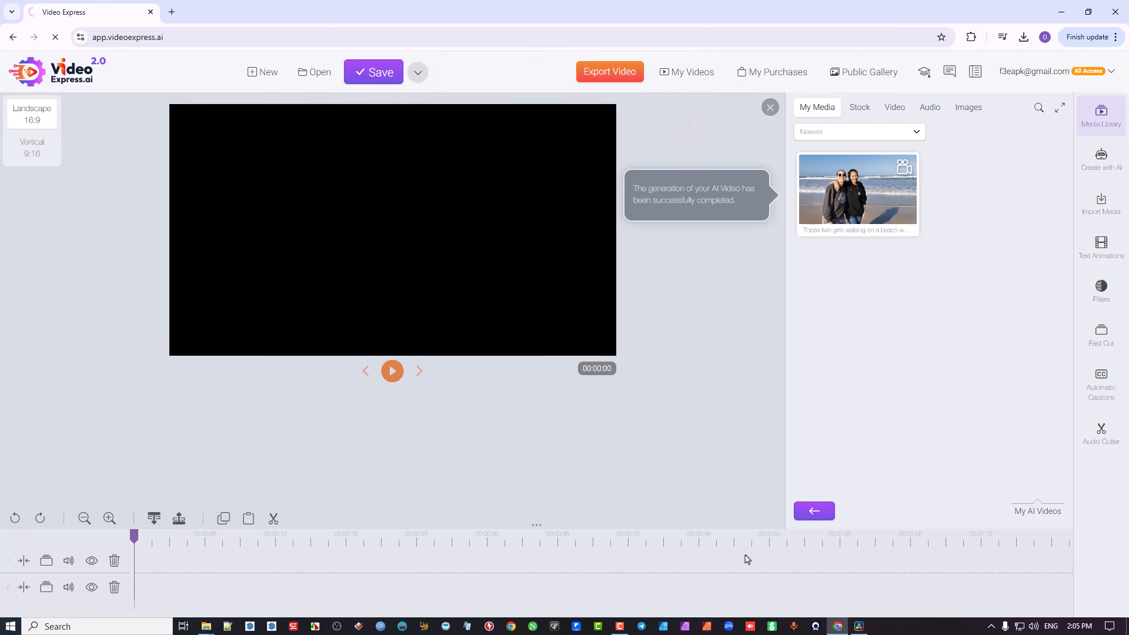
Switch to DaVinci Resolve, import the downloaded beach video from Downloads, and place it at the start of the Video 1 track.
left_click(859, 627)
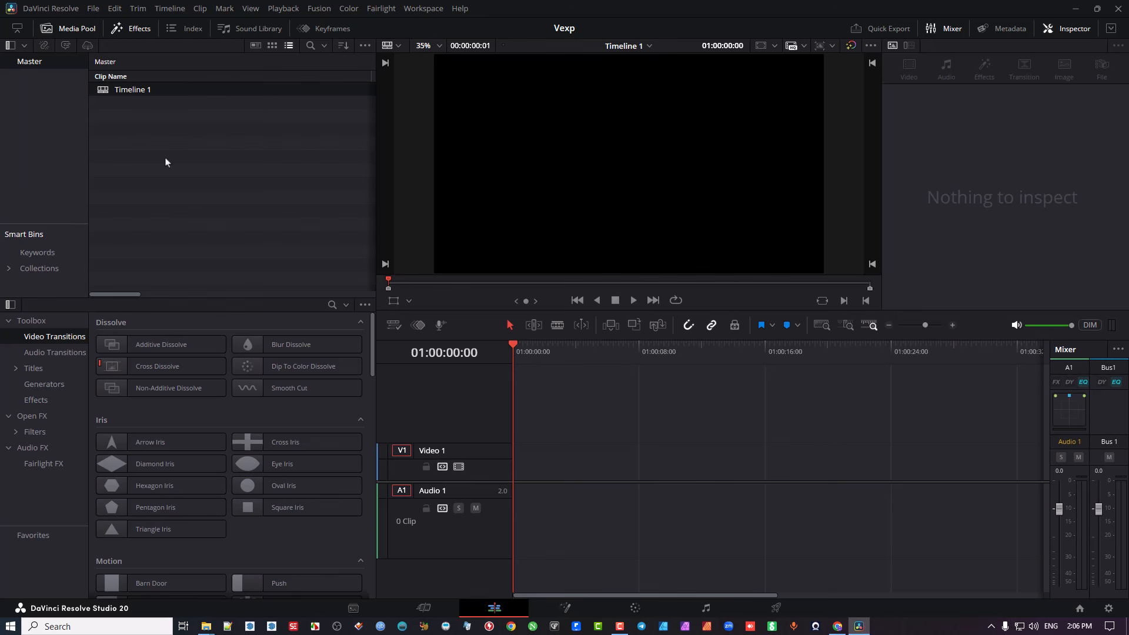
right_click(179, 123)
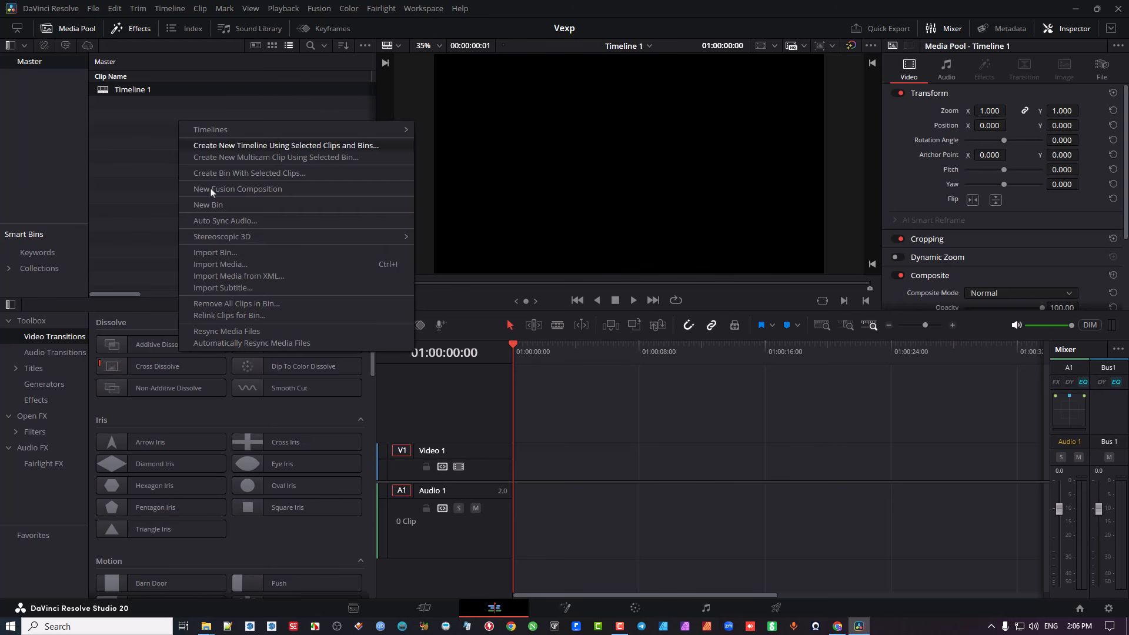
left_click(239, 268)
left_click_drag(329, 18, 585, 100)
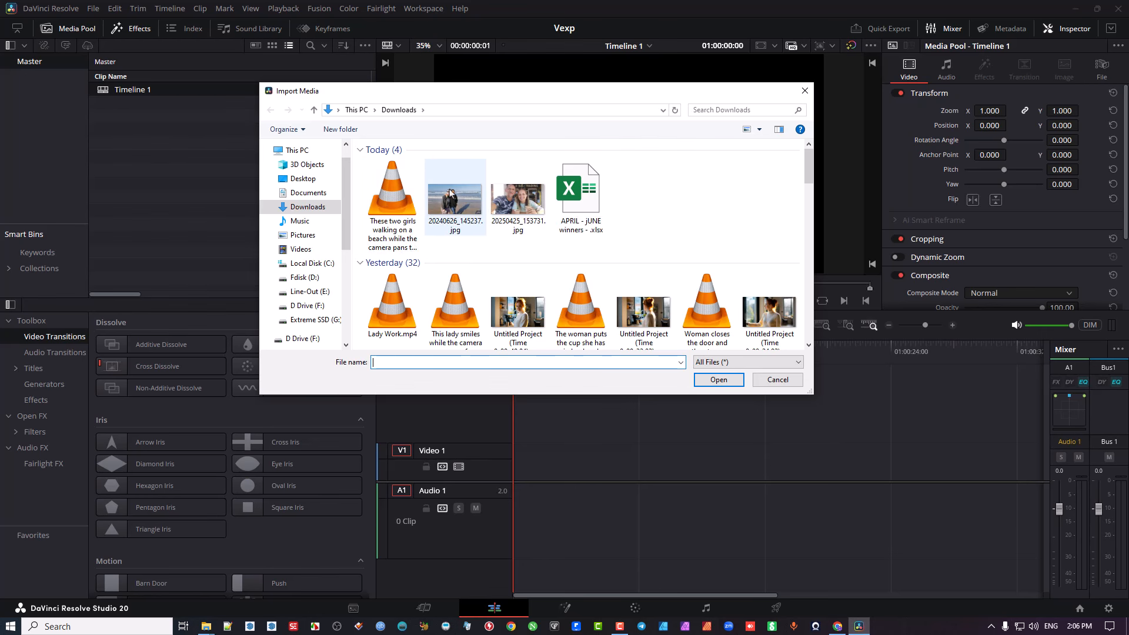
double_click(415, 191)
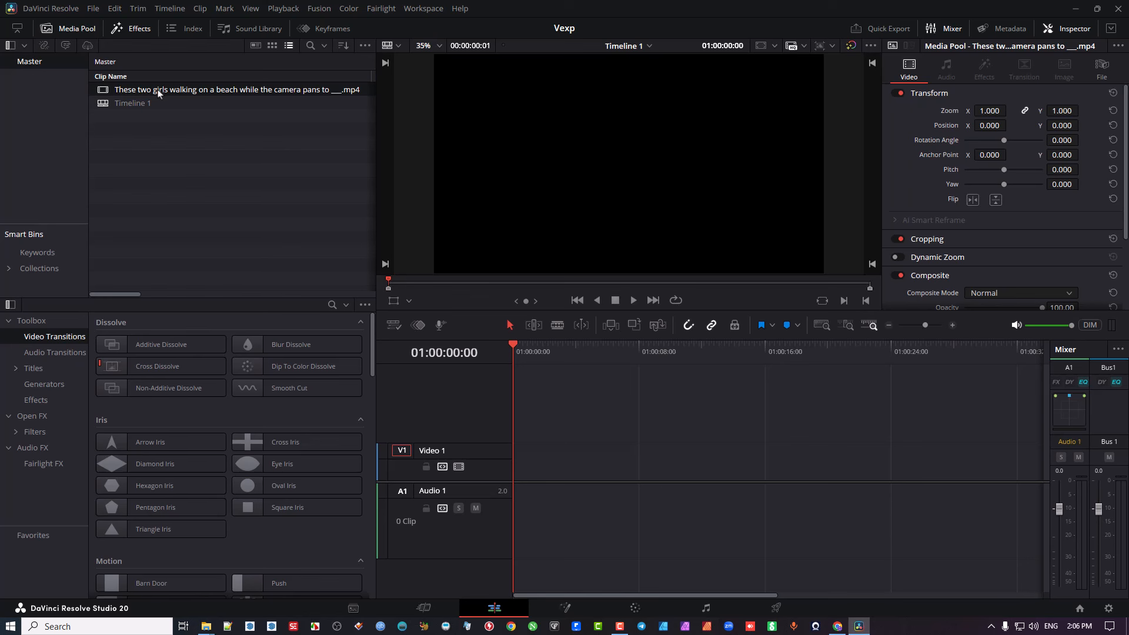
left_click_drag(158, 92, 512, 489)
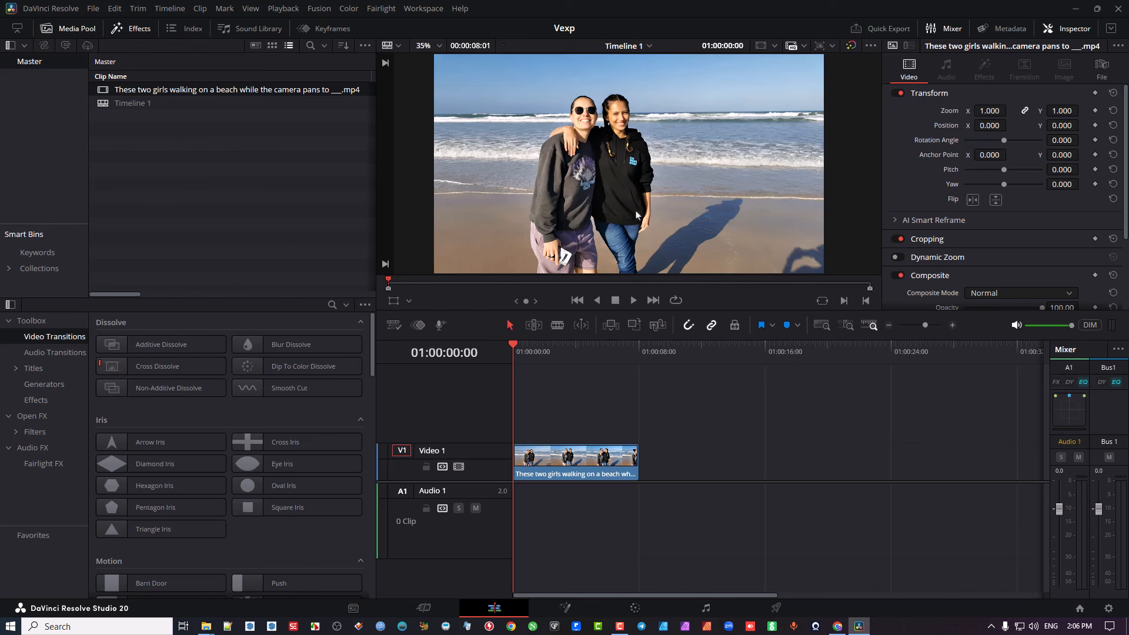
Play the beach clip on the timeline, stop it, and replay it from the start.
left_click(633, 300)
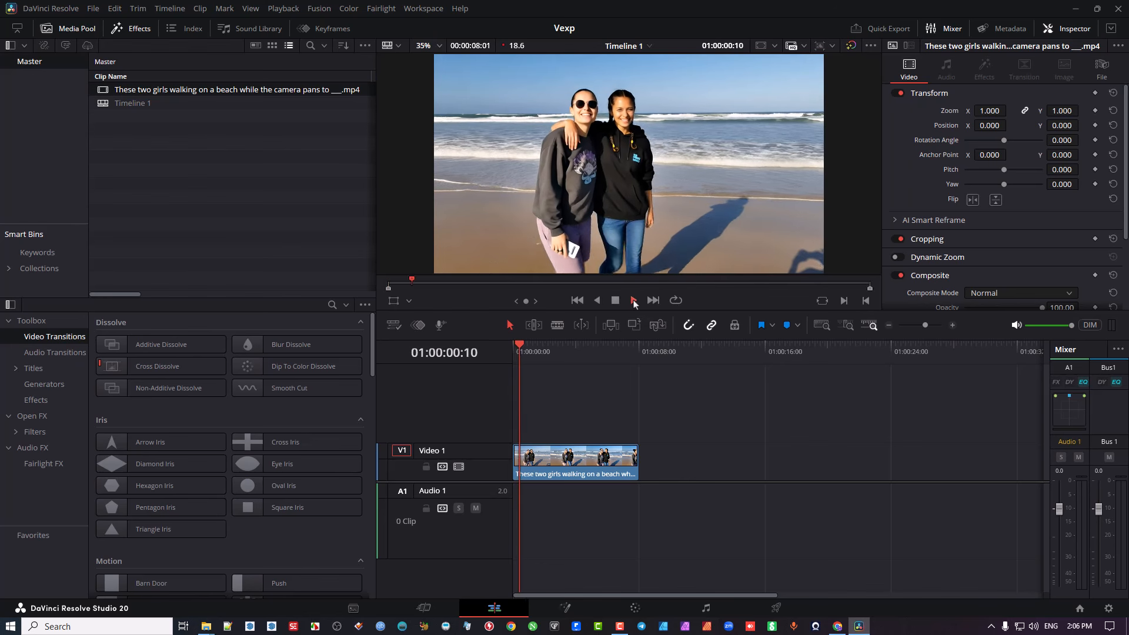
left_click(615, 300)
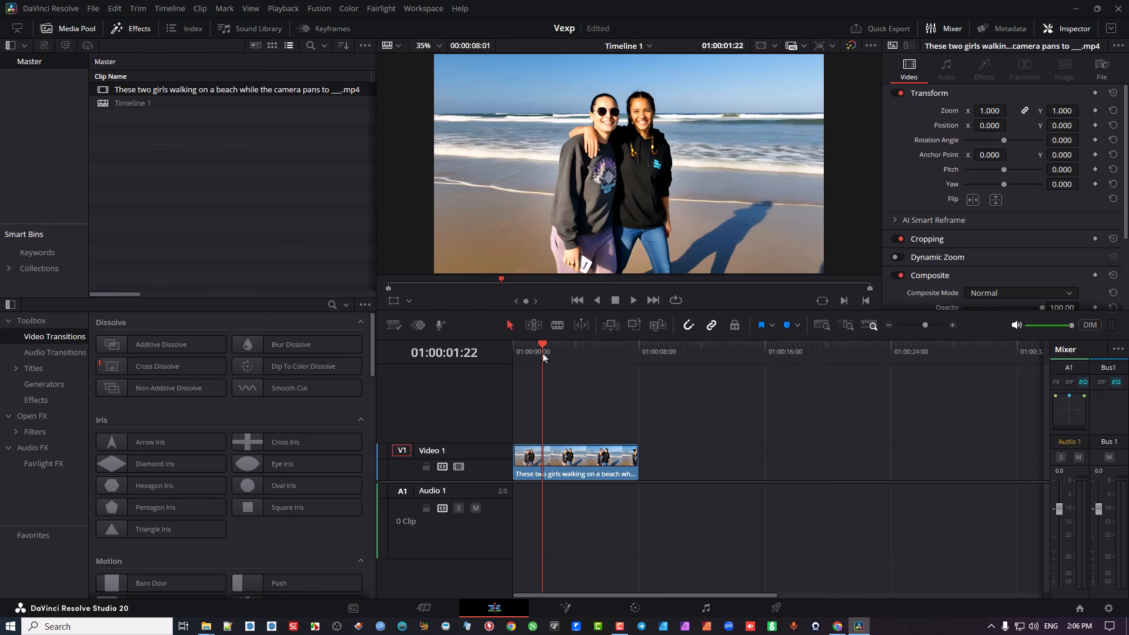
key("Home")
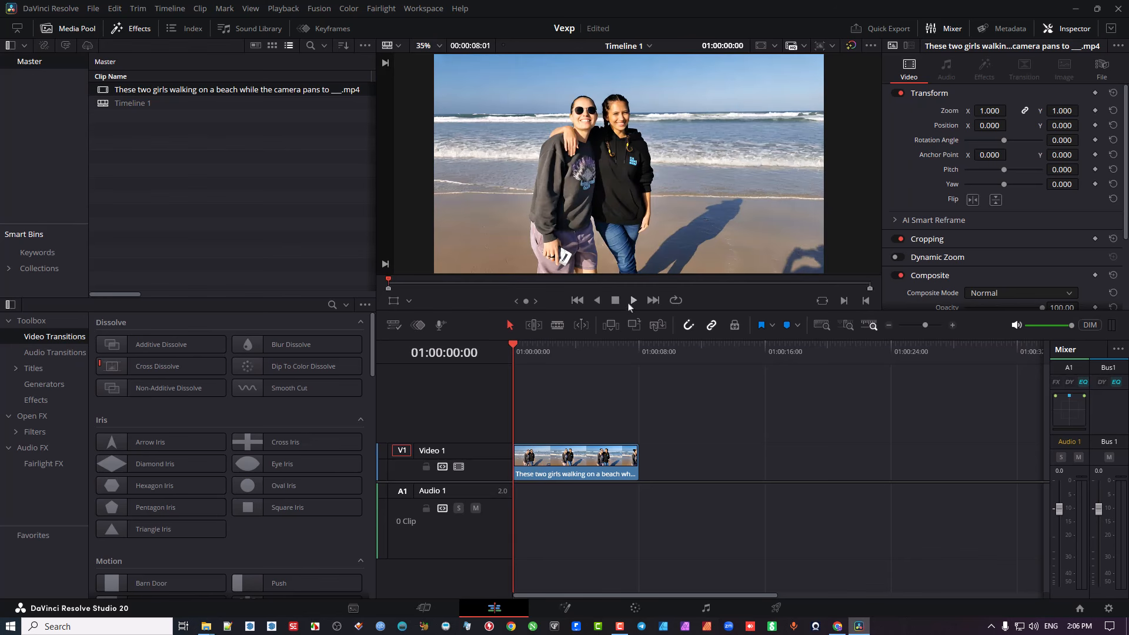
key("space")
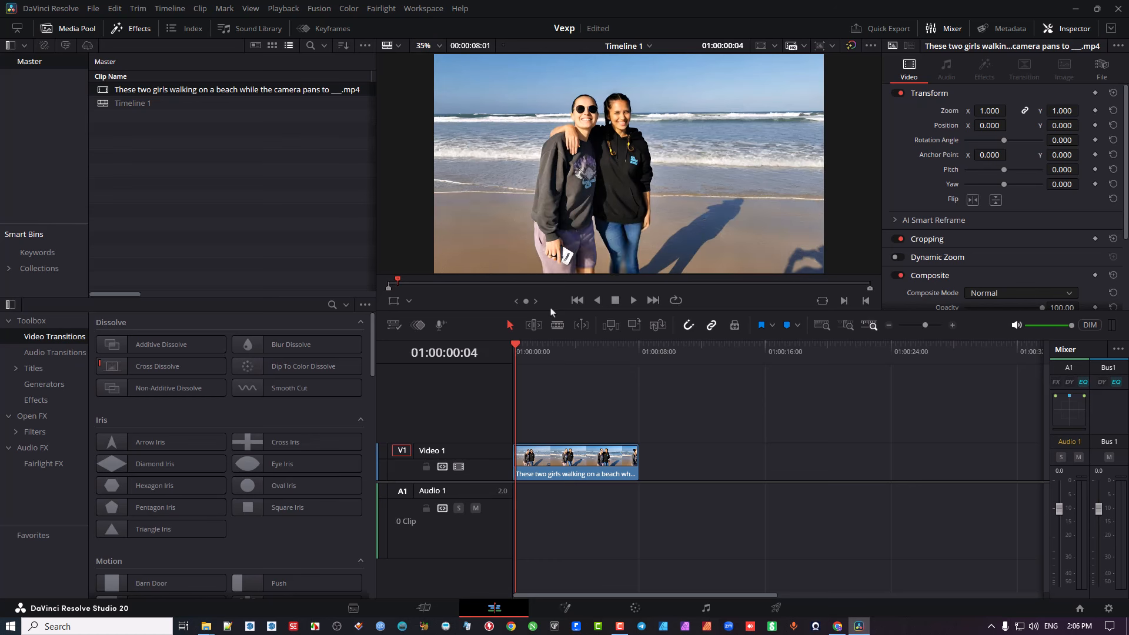
key("Right")
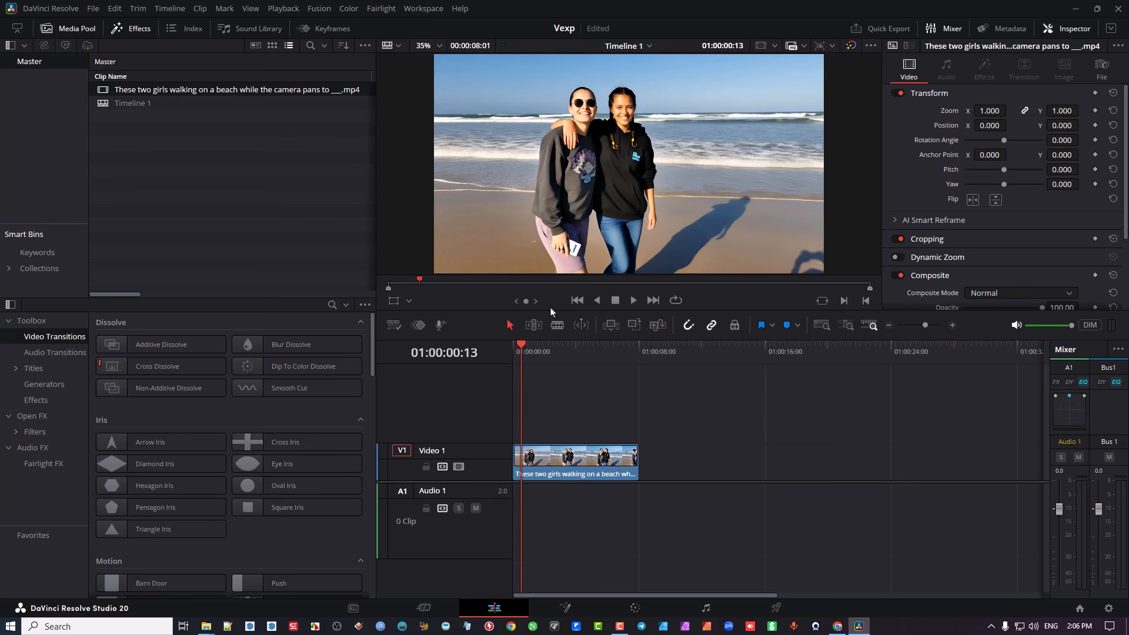
Inspect the two girls' faces enlarged in the viewer, check a frame at 01:00:03:14, and return the playhead to the clip's start.
scroll(643, 104, "up", 3)
scroll(607, 102, "up", 3)
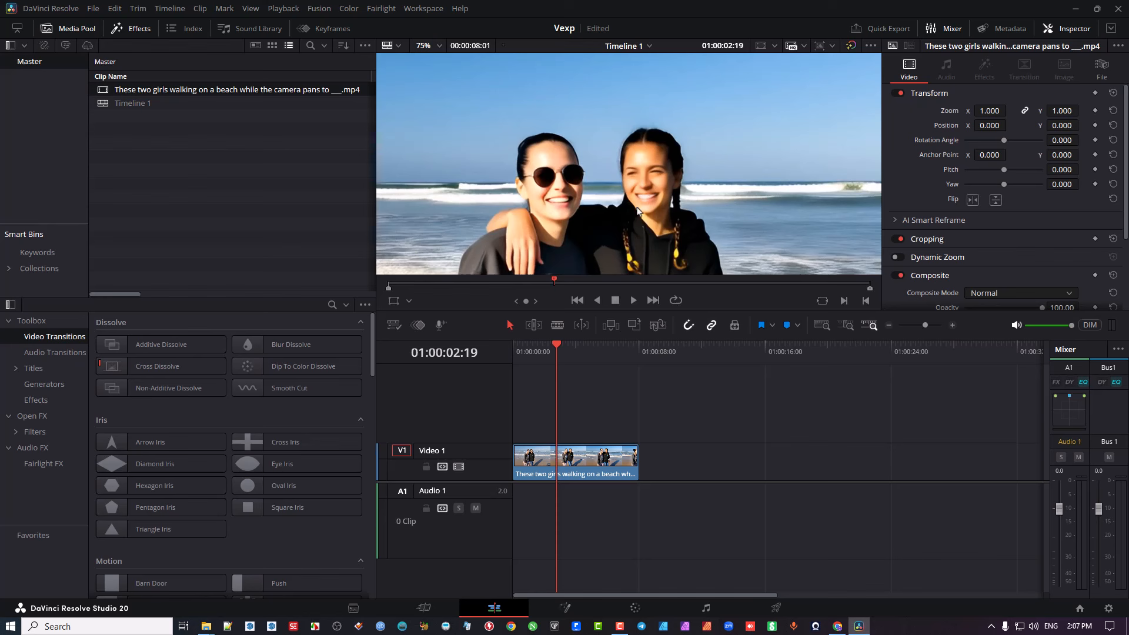
scroll(657, 189, "down", 5)
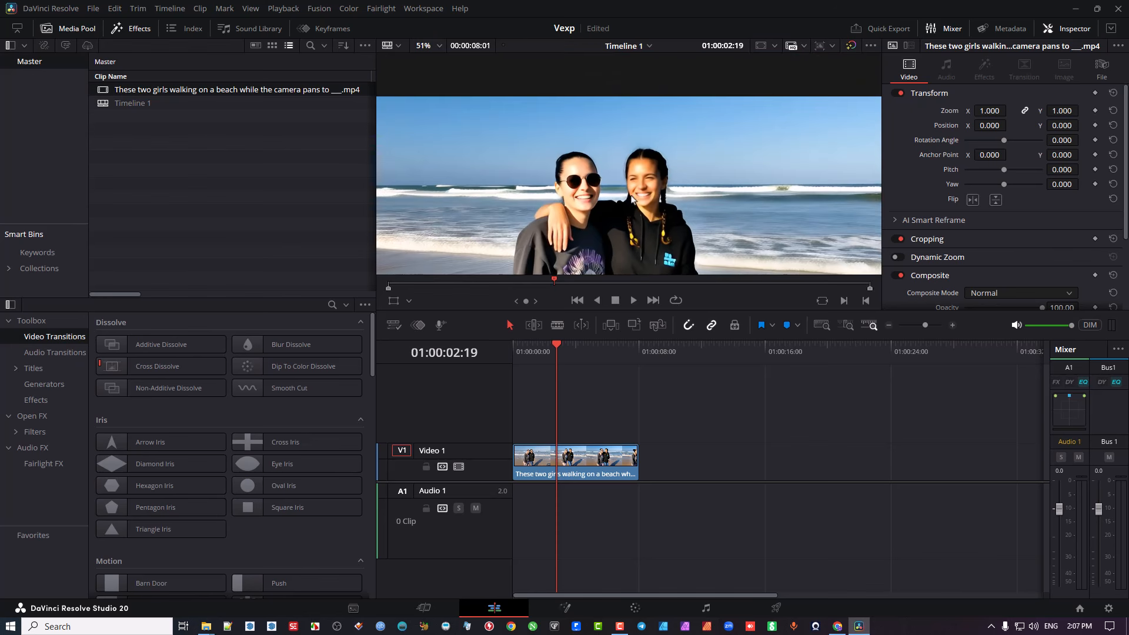
left_click_drag(627, 210, 607, 152)
left_click(569, 356)
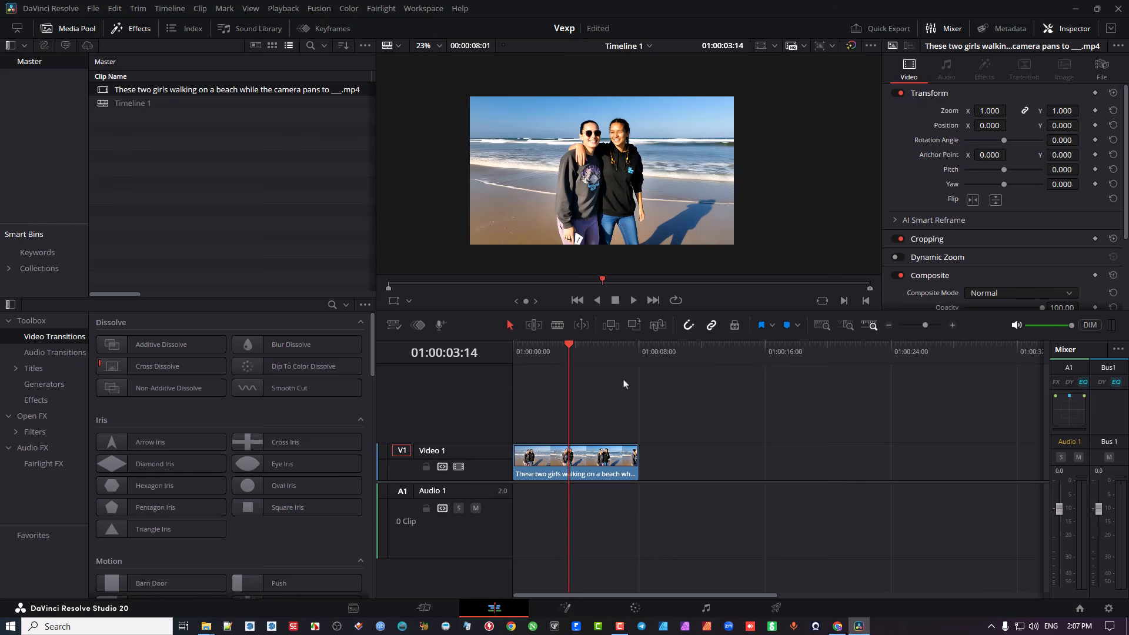
left_click_drag(577, 350, 513, 352)
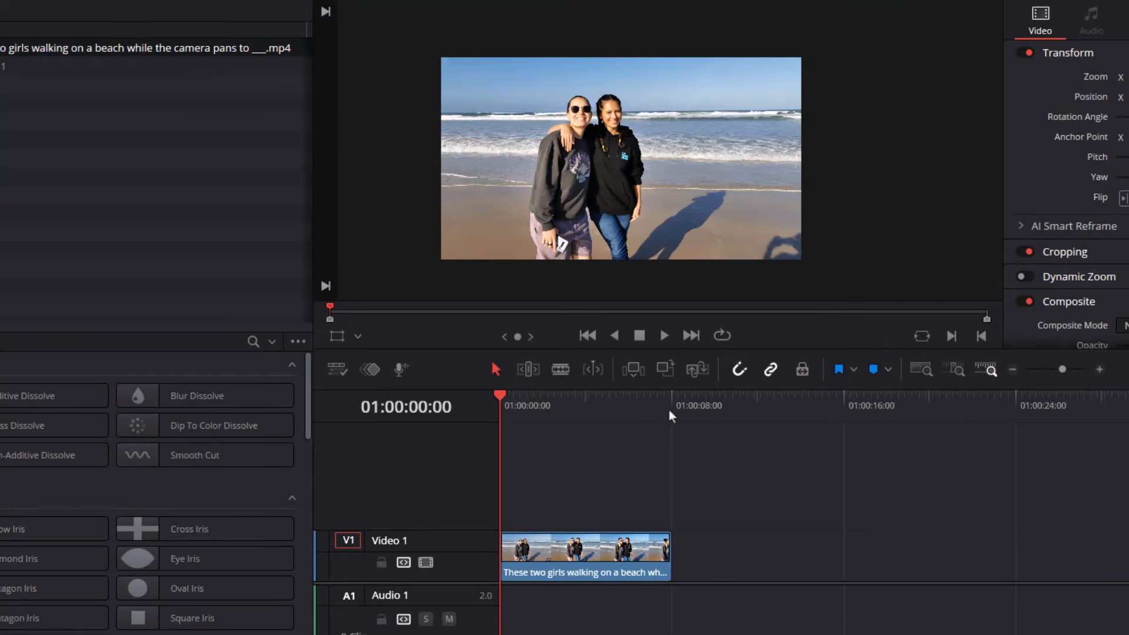
Move the playhead to the last visible frame of the beach clip, at 01:00:08:01.
left_click(692, 340)
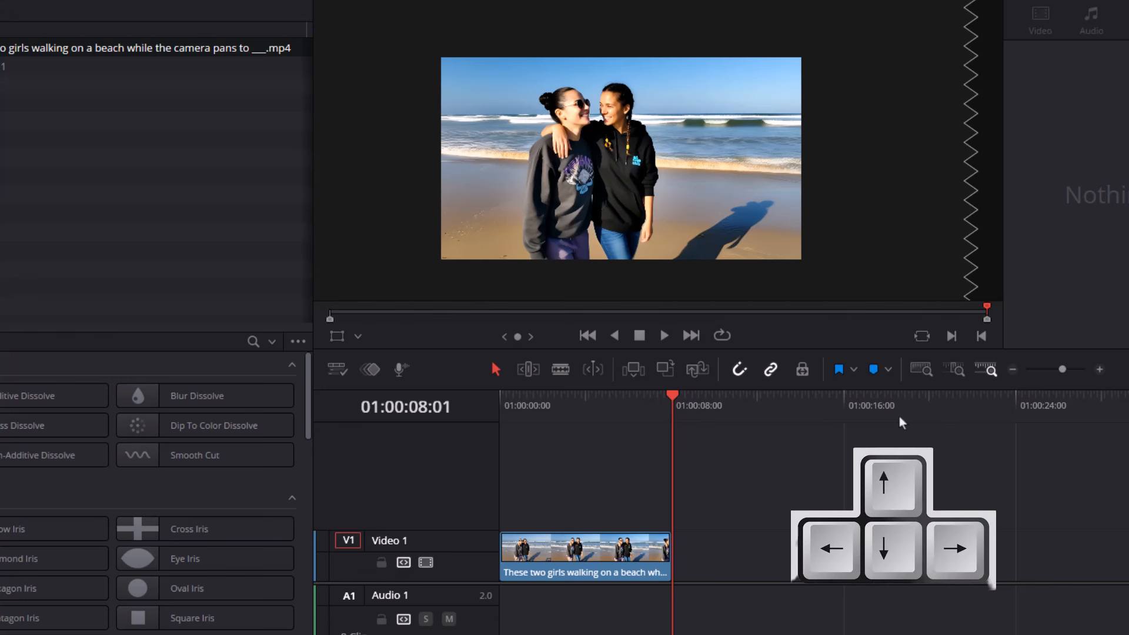
key("Right")
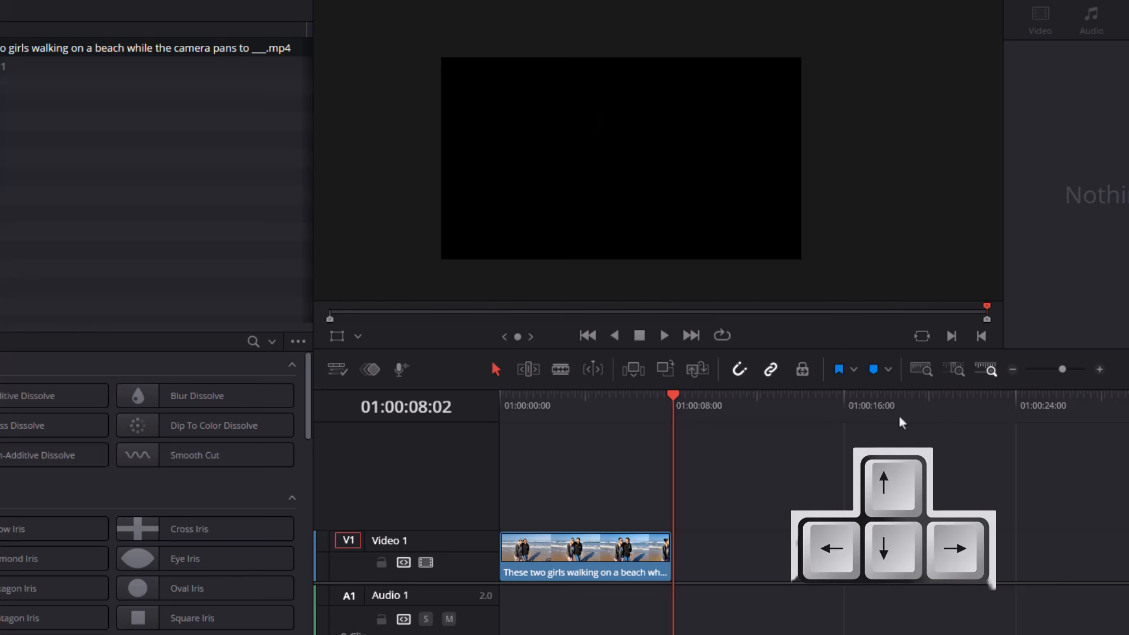
key("Left")
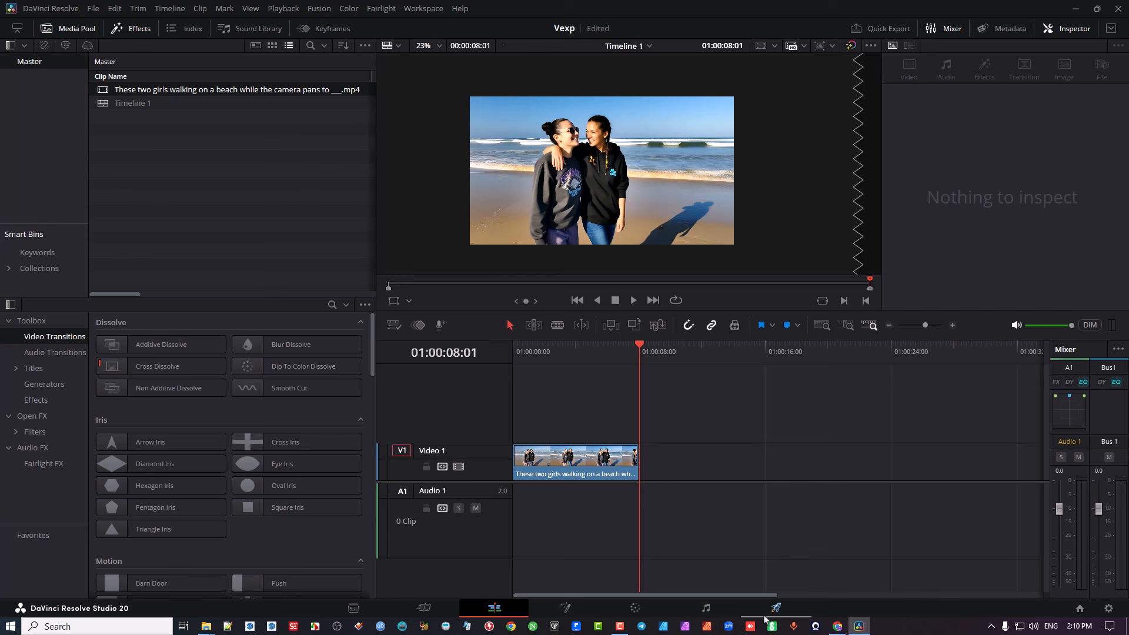
Open the Color page and grab a still of the clip's final frame into the gallery.
left_click(635, 610)
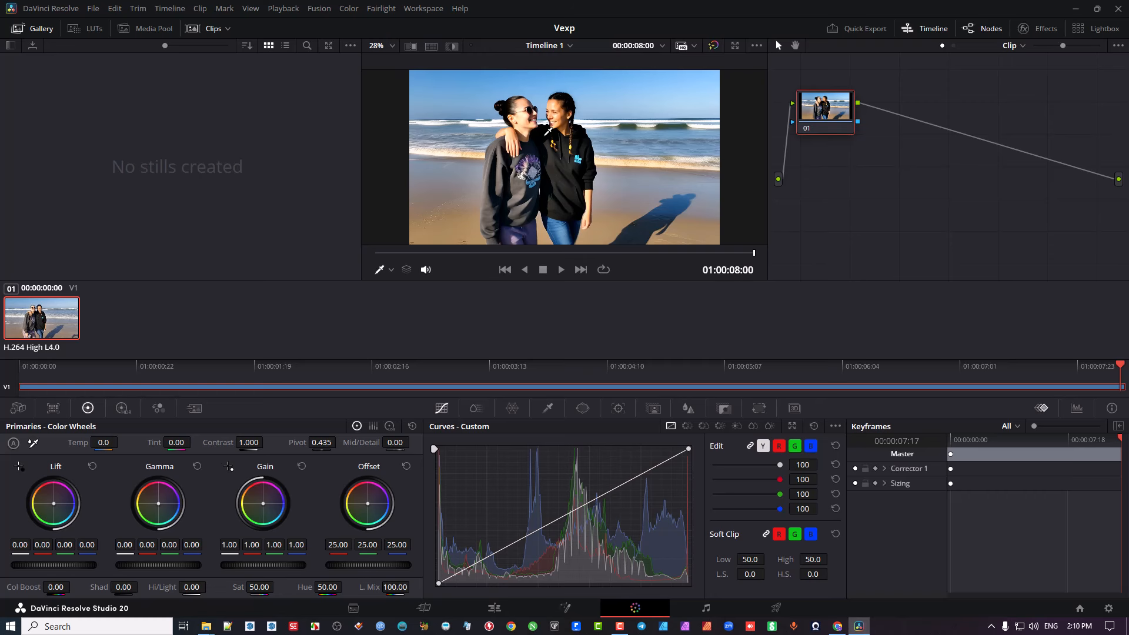
right_click(546, 136)
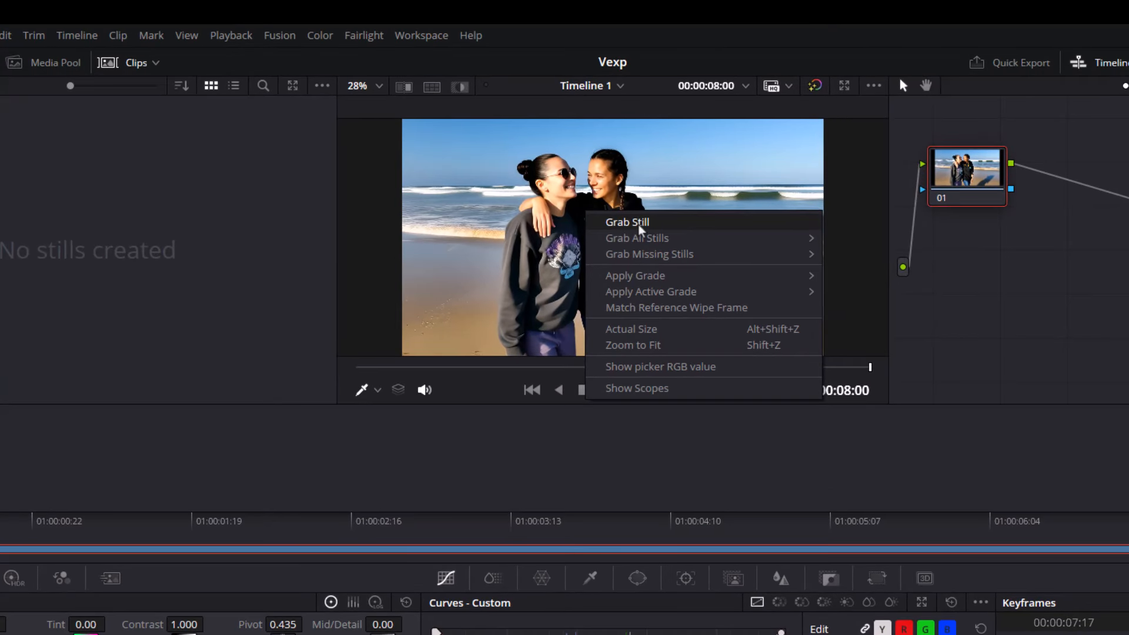
mouse_move(640, 244)
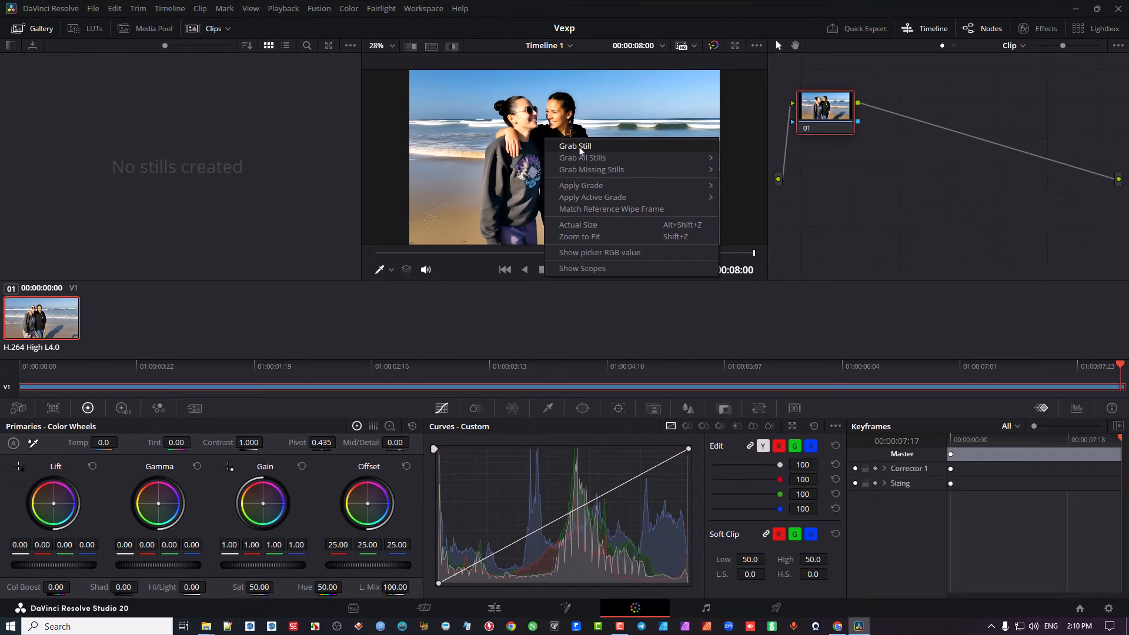
left_click(633, 227)
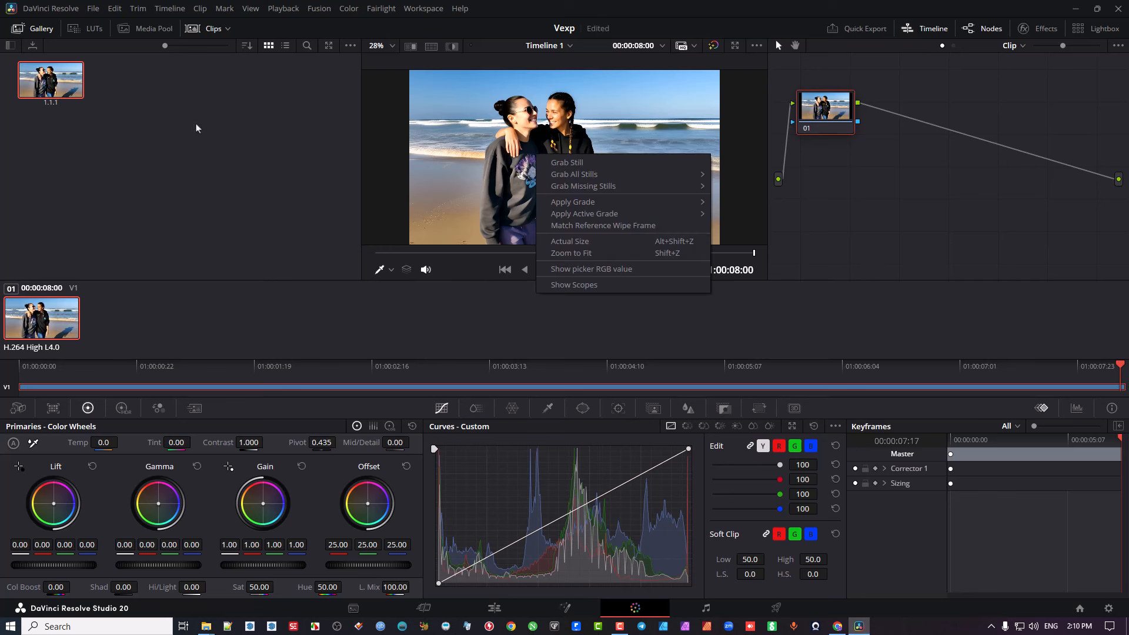
Export the grabbed still as a PNG file named "rts" to the Pictures folder.
left_click(54, 67)
right_click(54, 61)
right_click(30, 77)
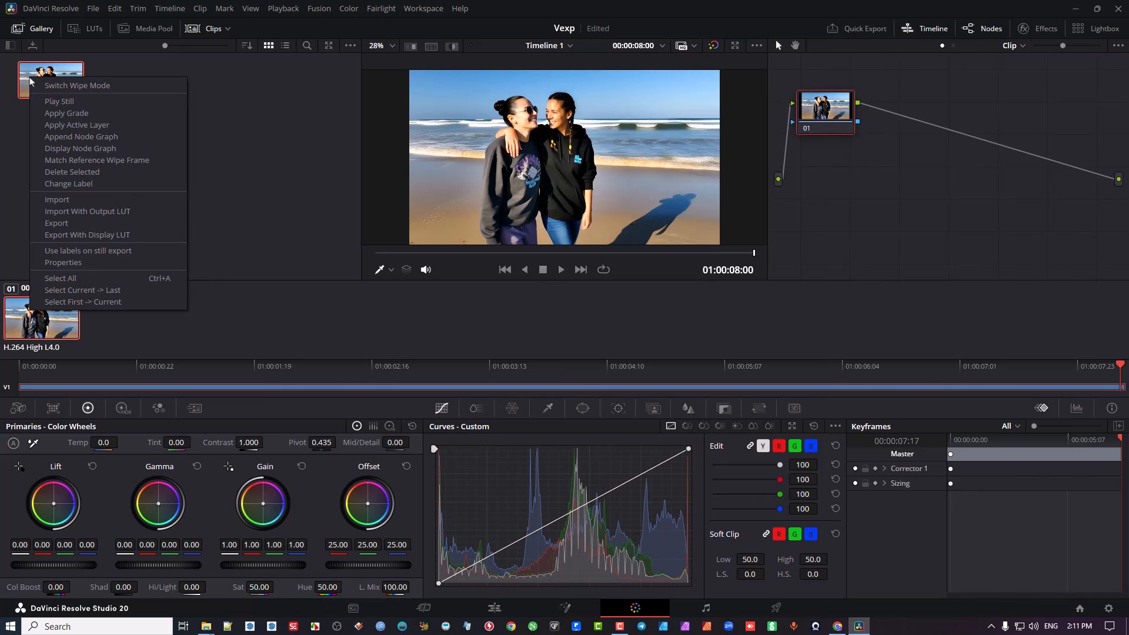
left_click(95, 224)
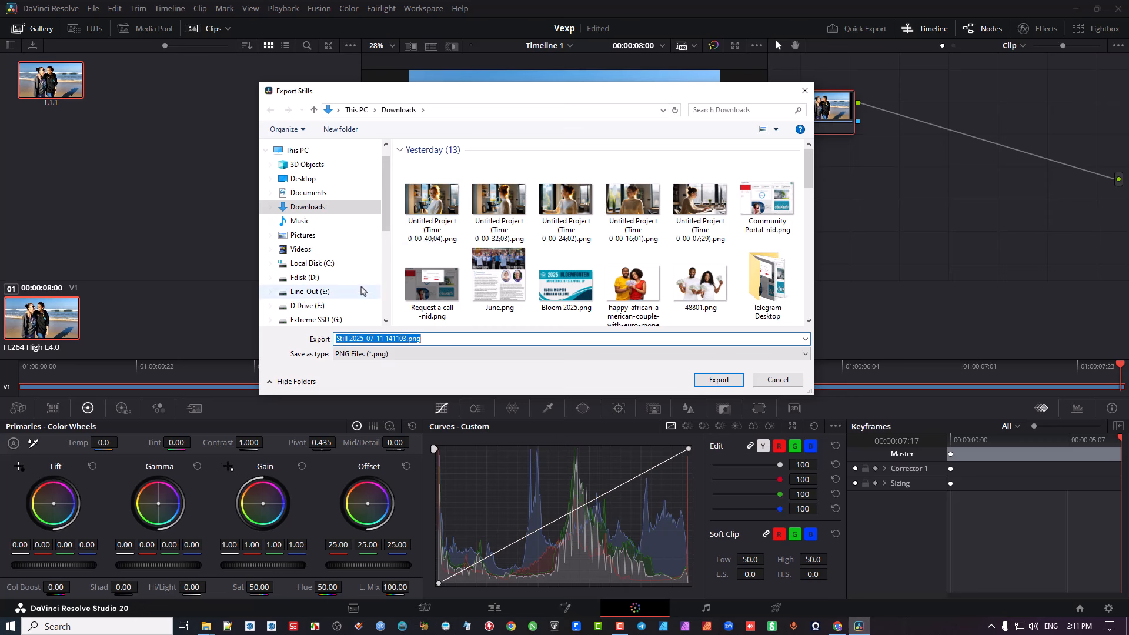
left_click(307, 237)
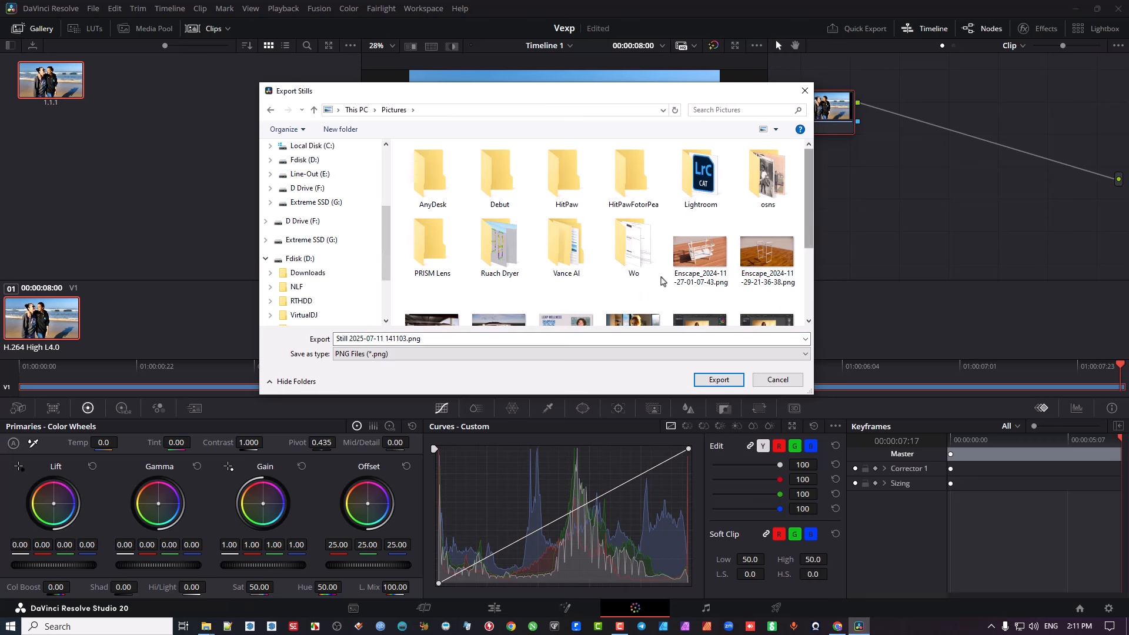
scroll(661, 277, "down", 3)
triple_click(535, 338)
type("rts")
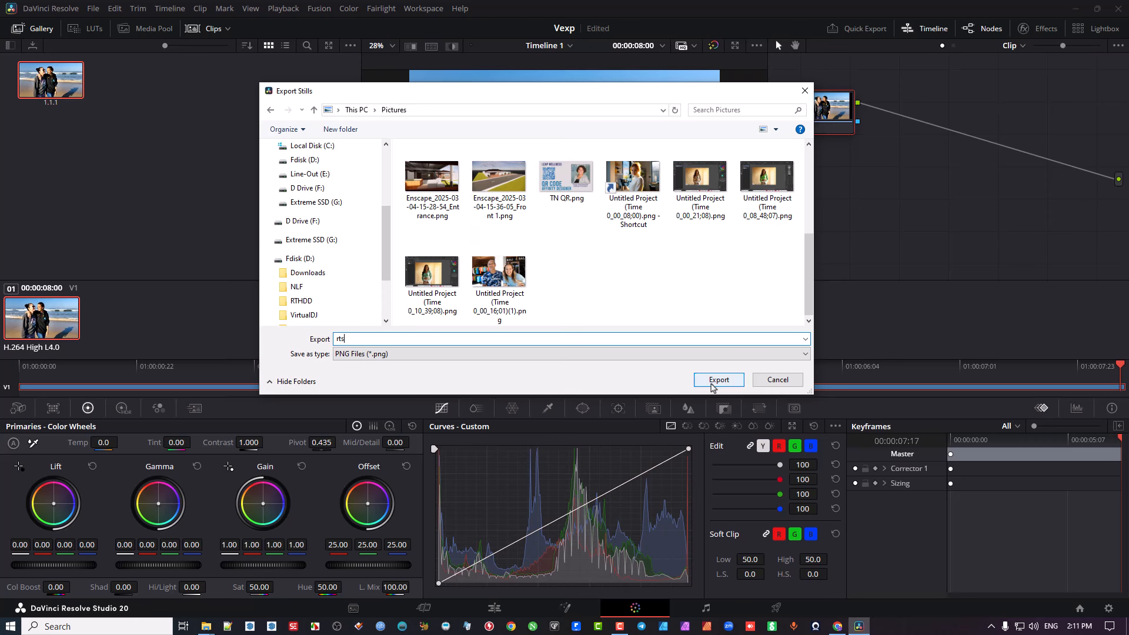
left_click(716, 381)
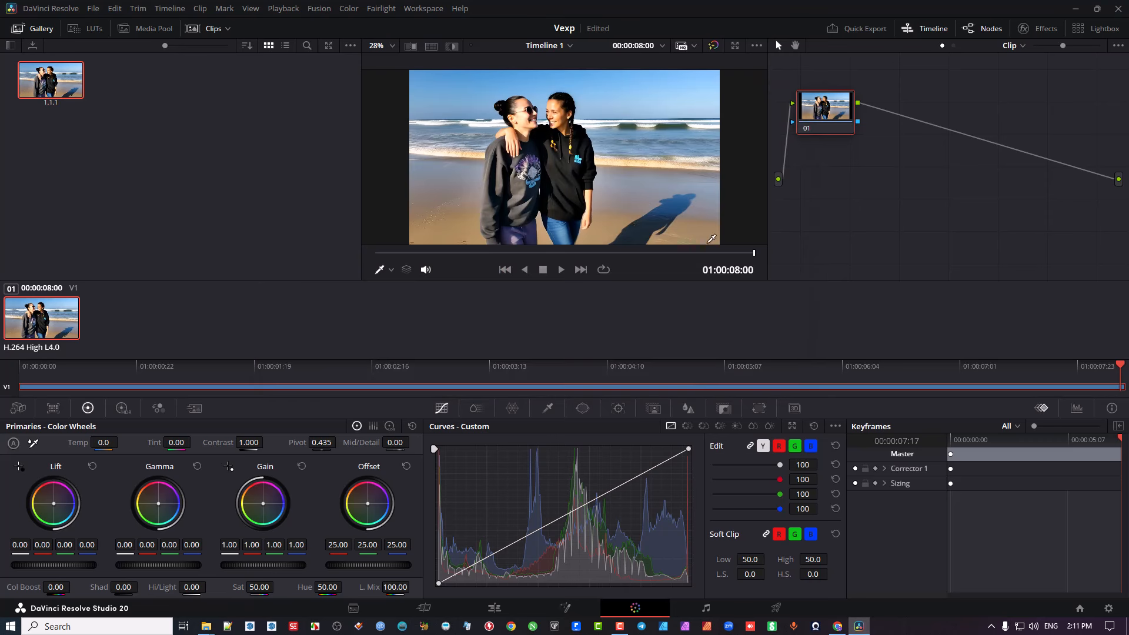
Switch back to Video Express and return to the main folder list of the Media Library.
left_click(837, 627)
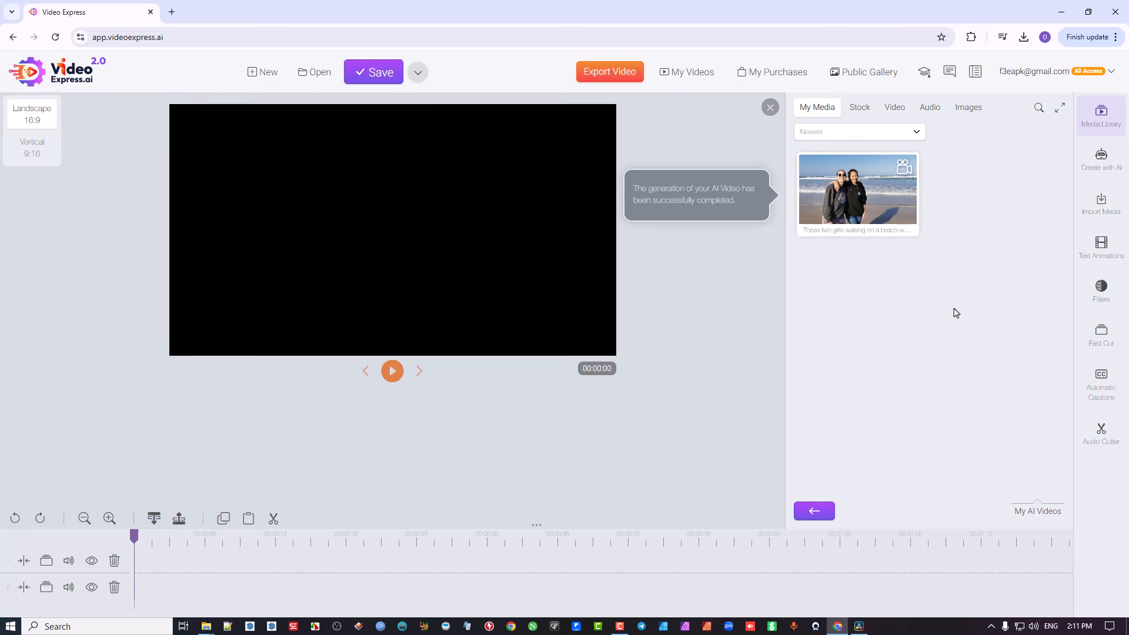
left_click(1100, 113)
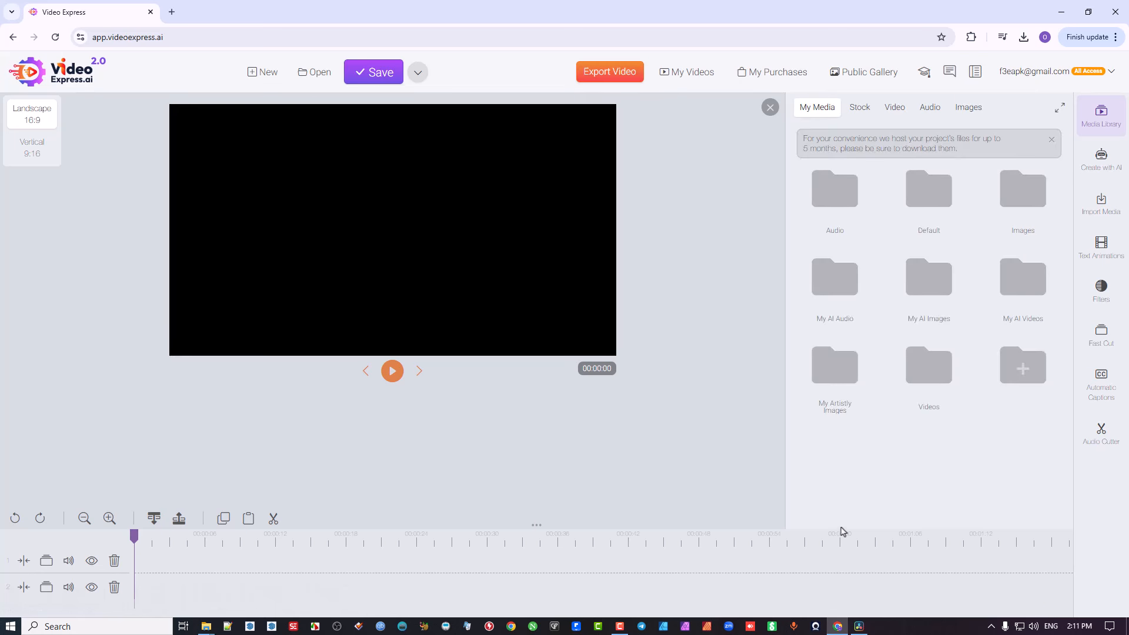
Upload rts_1.1.1.png from the Pictures folder into the Images folder of the Media Library.
left_click(1021, 189)
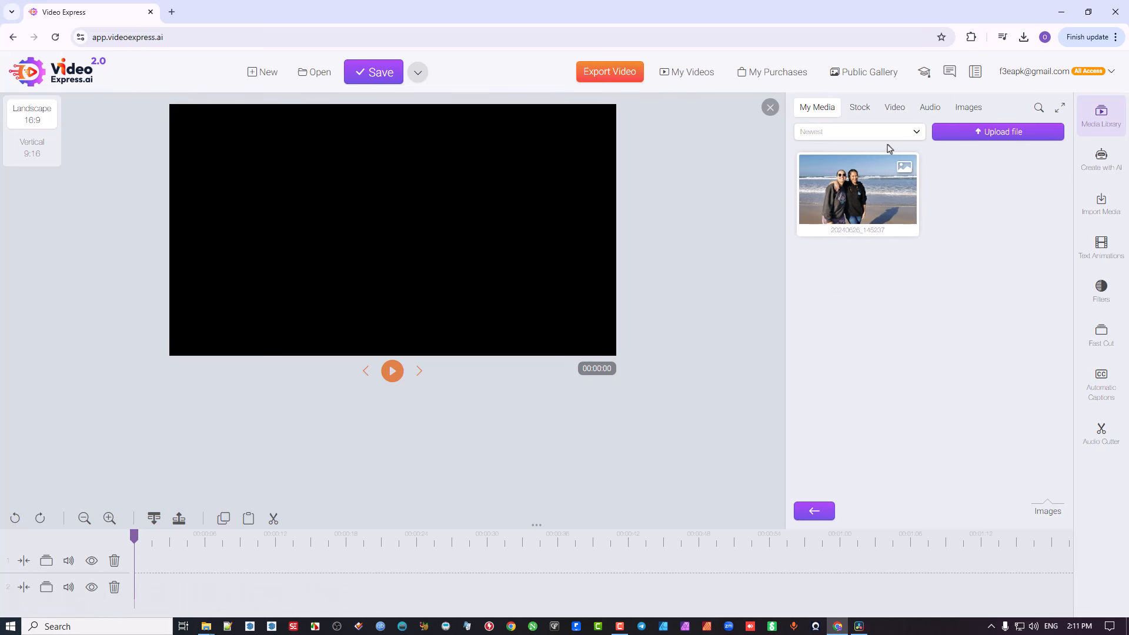
left_click(991, 131)
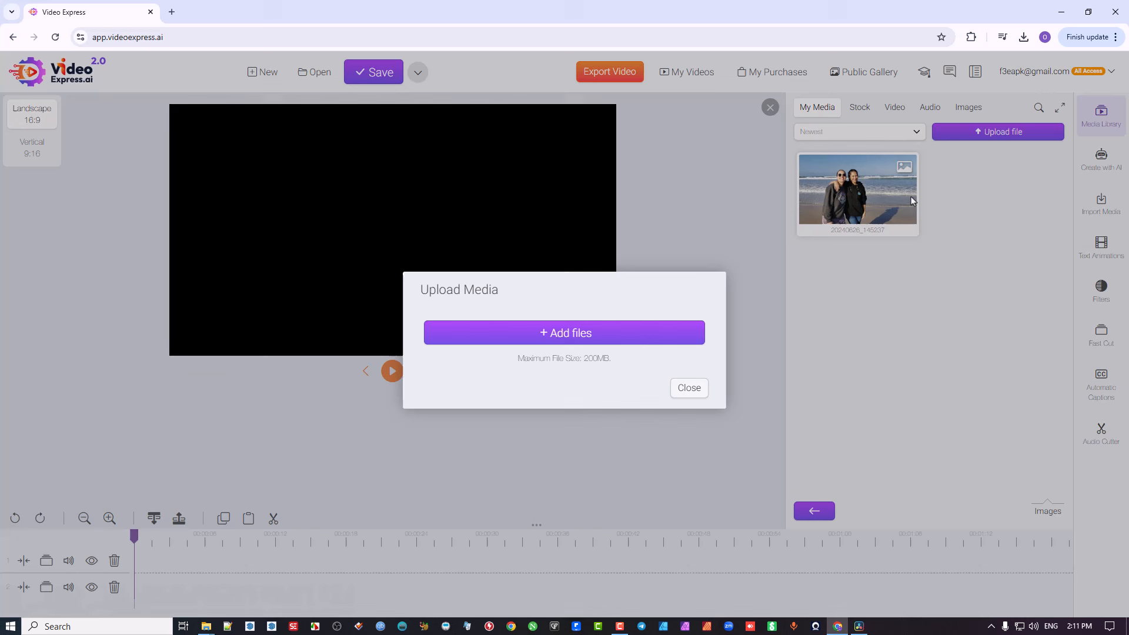
left_click(611, 331)
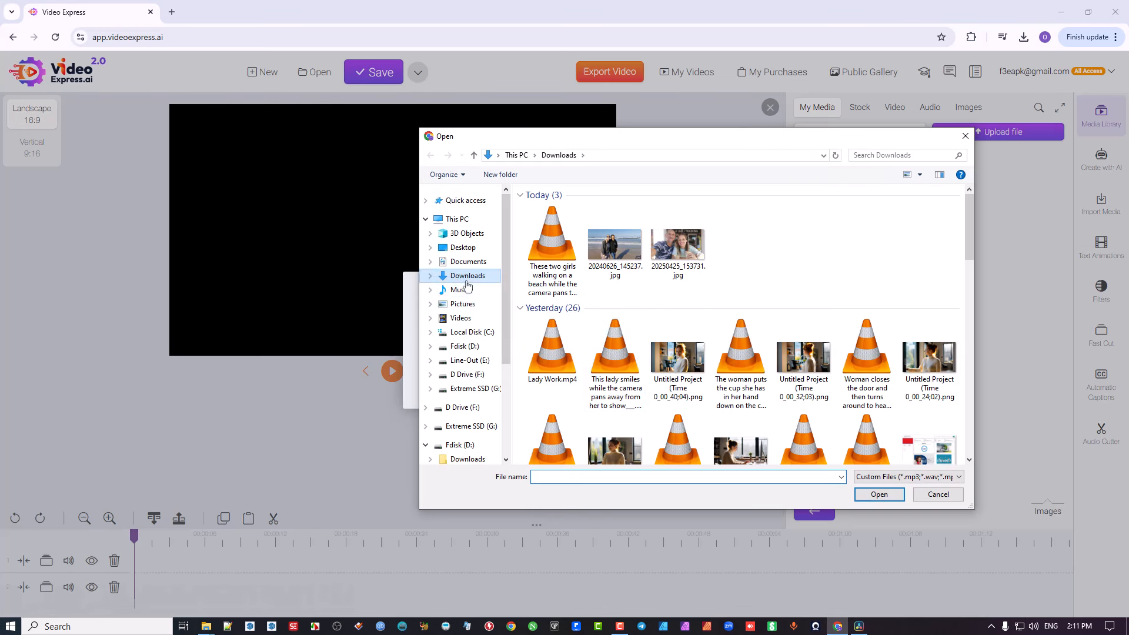
left_click(463, 304)
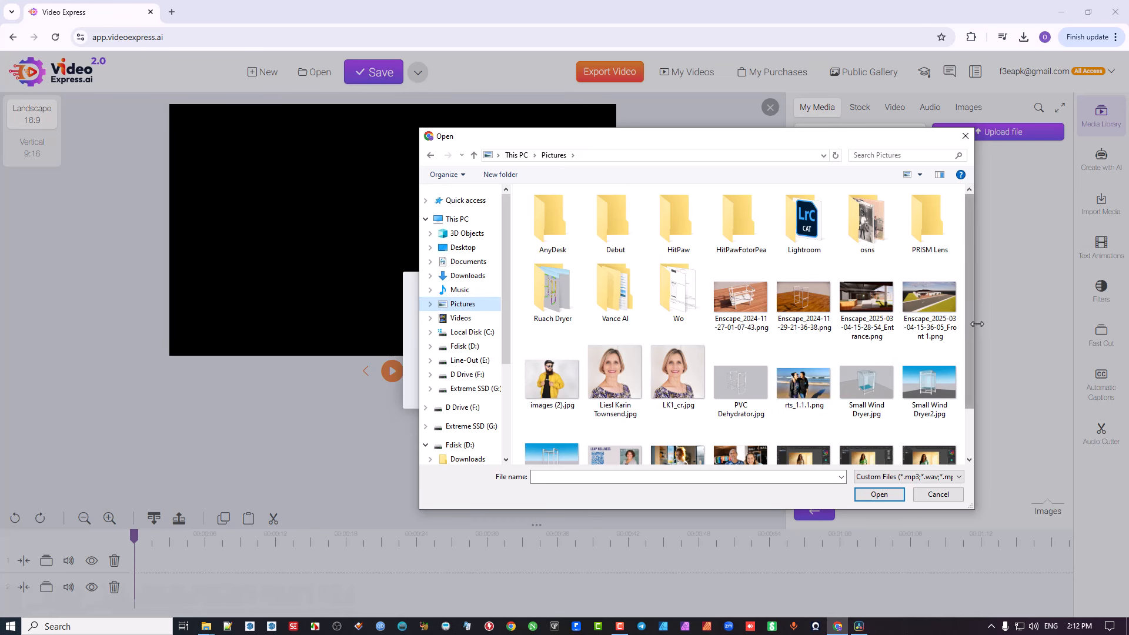
scroll(969, 341, "down", 1)
left_click_drag(977, 341, 974, 314)
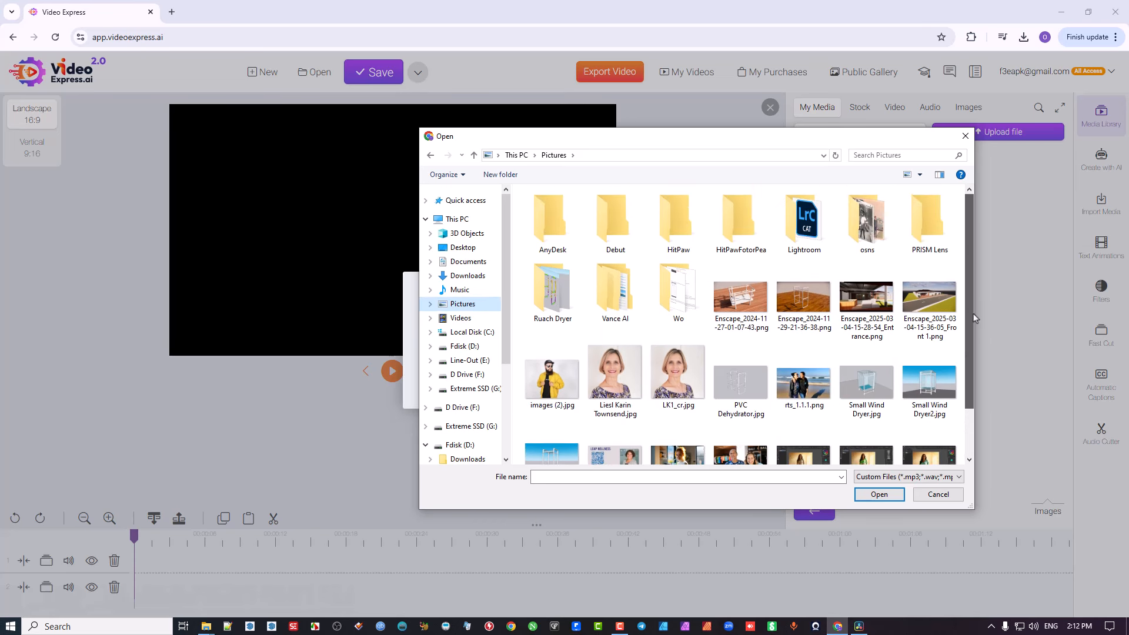
left_click(803, 380)
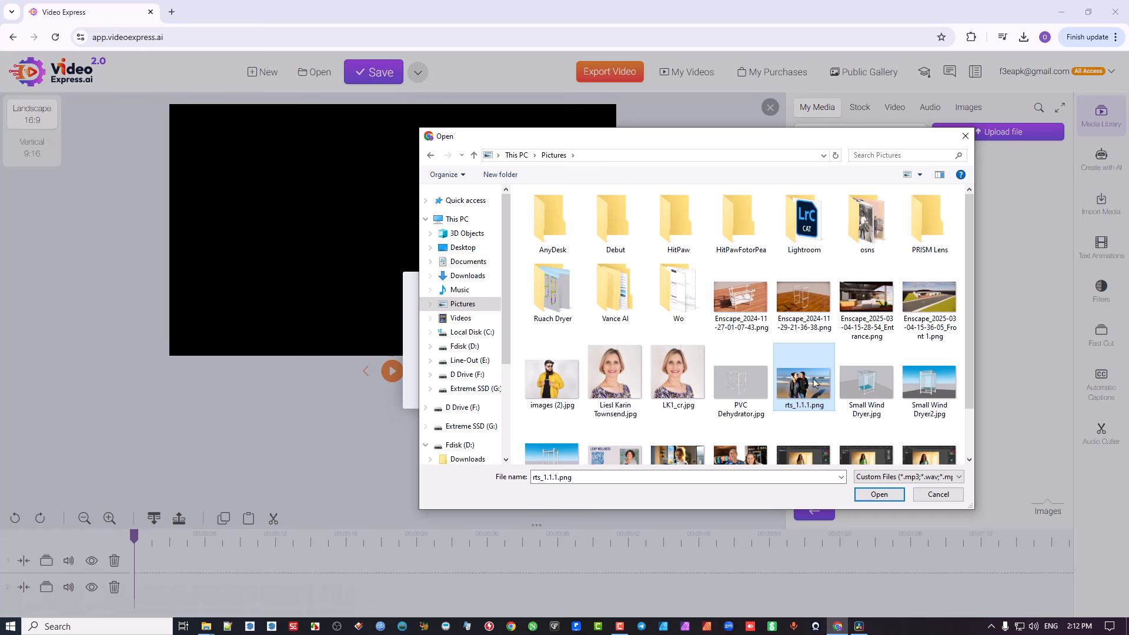
left_click(879, 495)
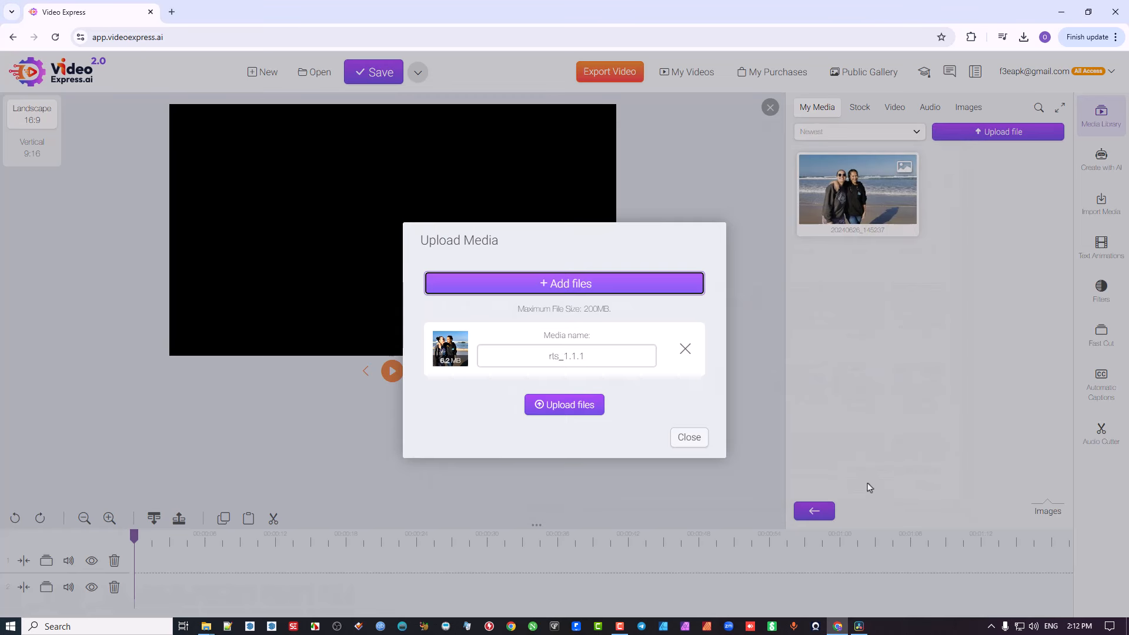
left_click(549, 405)
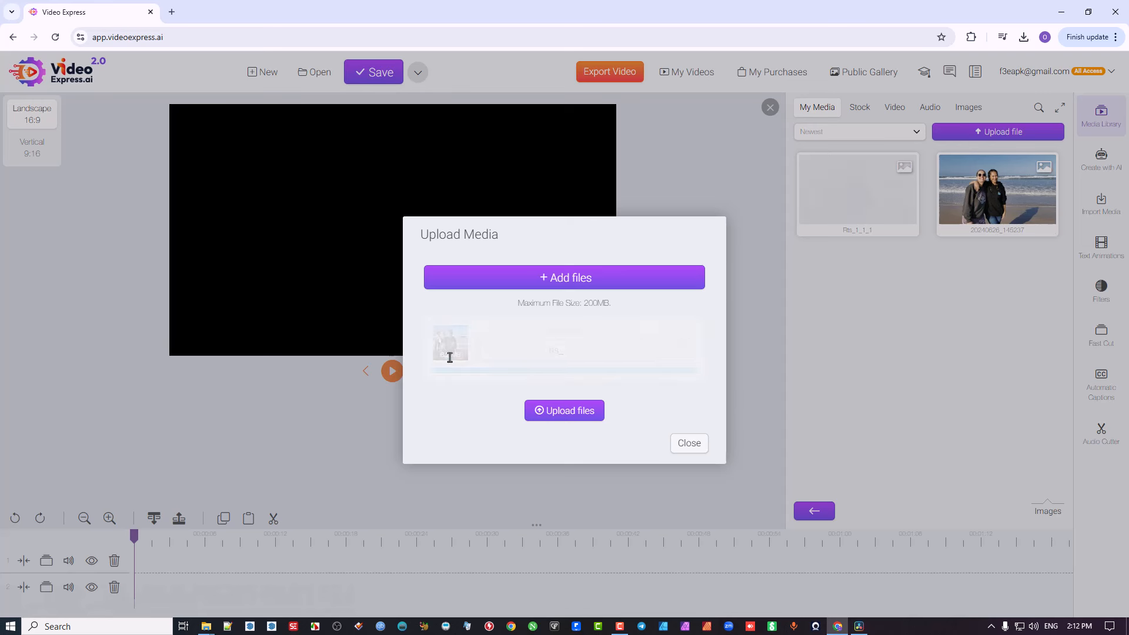
left_click(693, 389)
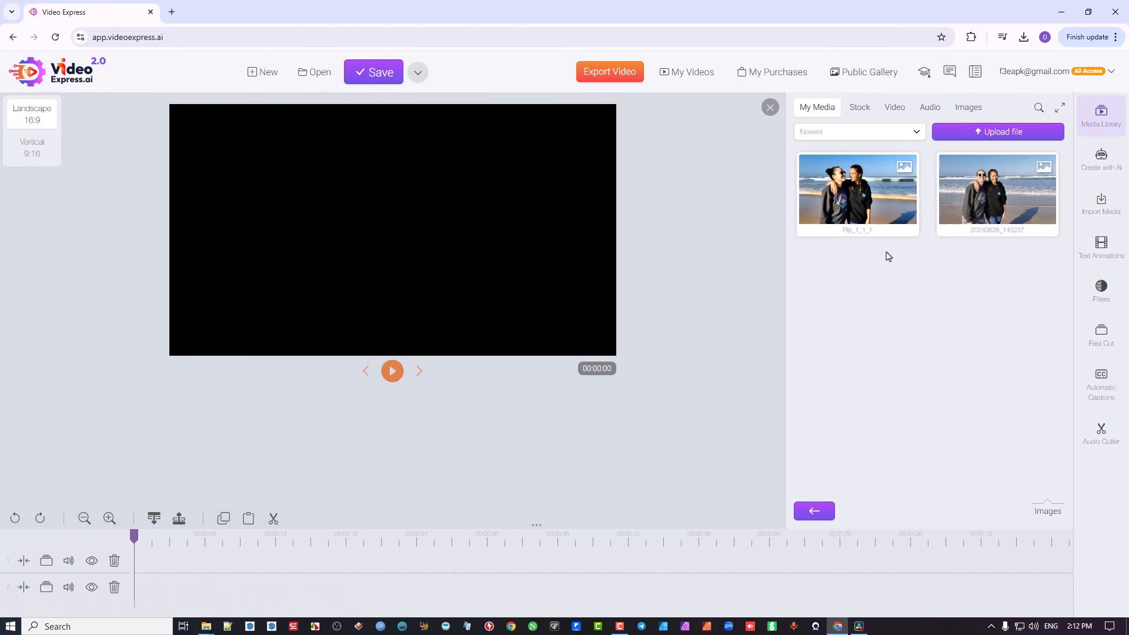
Preview the uploaded Rts_1_1_1 still and the original 20240626_145237 photo to compare how the two girls look.
right_click(861, 192)
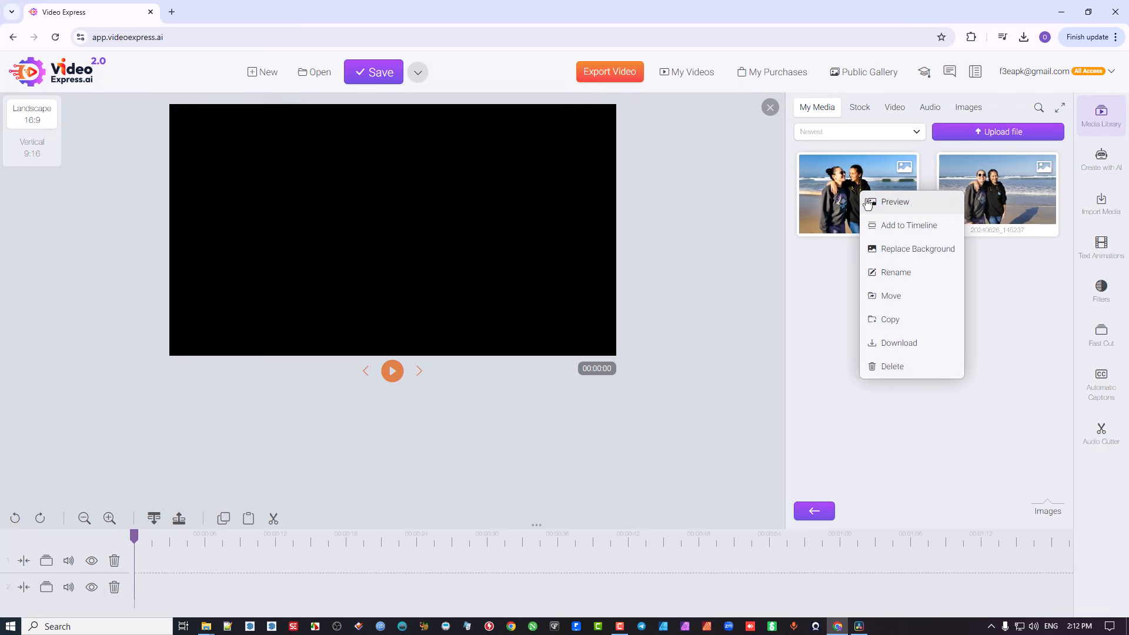
left_click(883, 202)
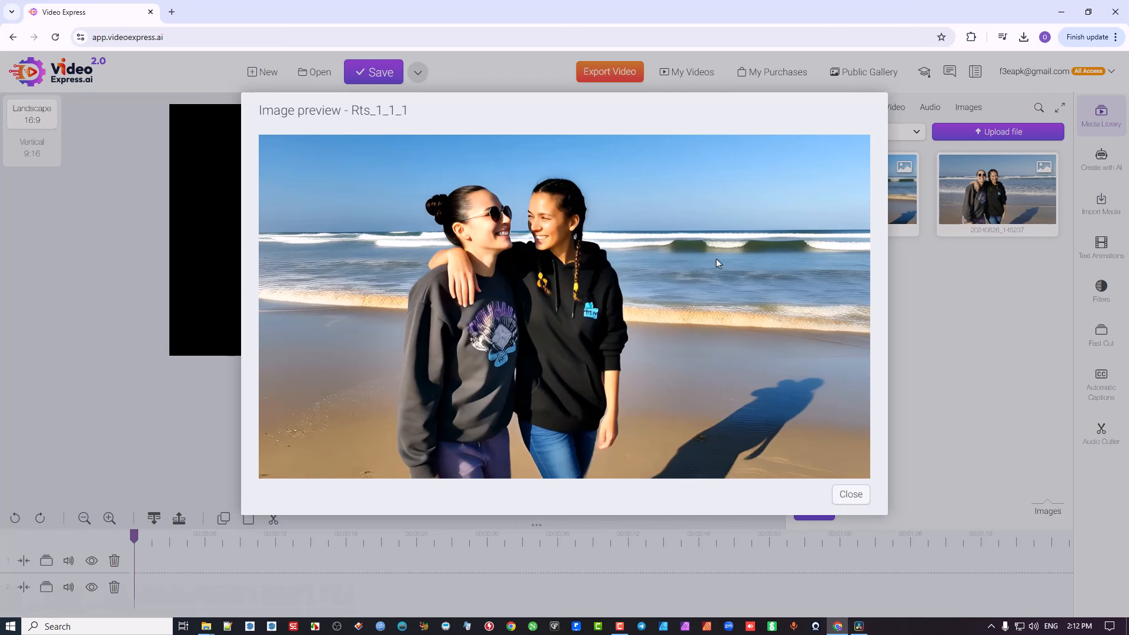
left_click(851, 494)
right_click(993, 198)
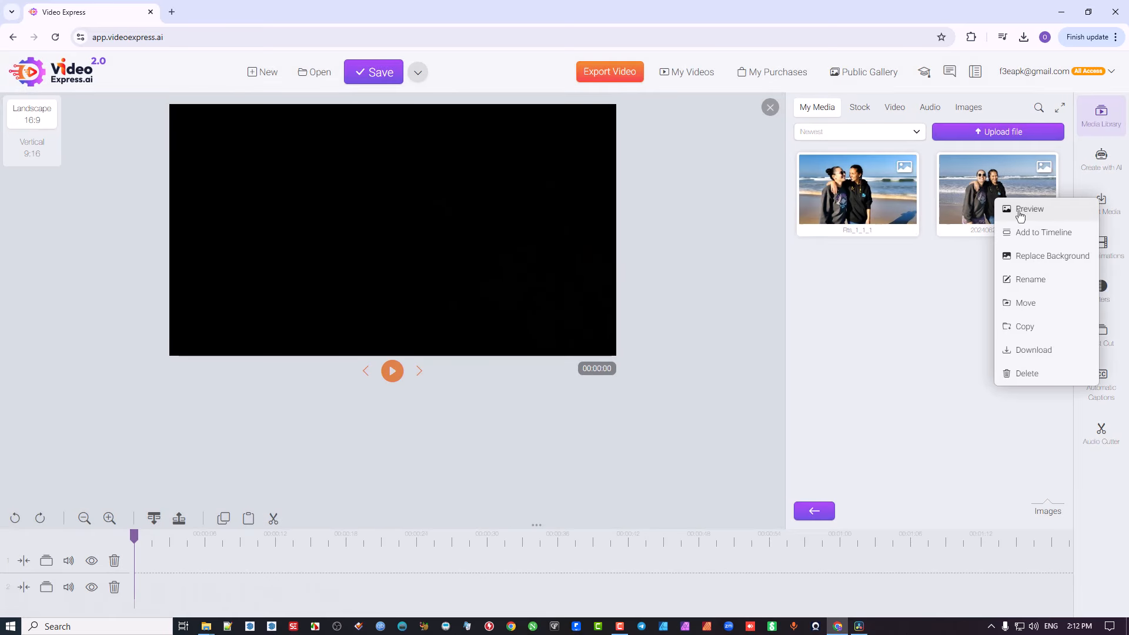
left_click(1018, 210)
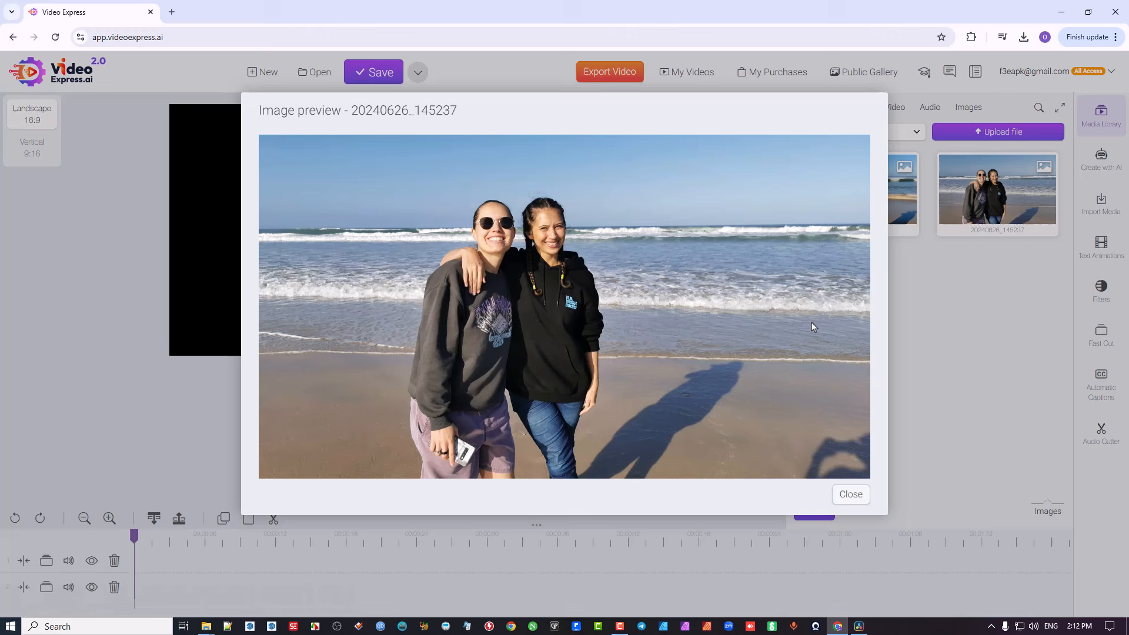
left_click(852, 494)
right_click(882, 191)
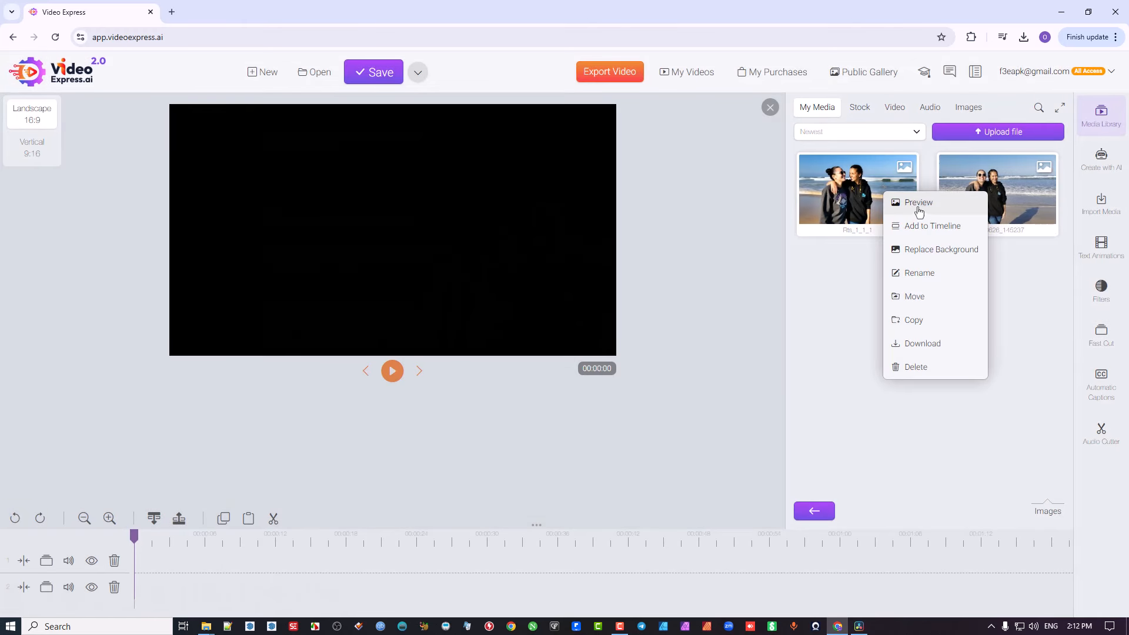
left_click(918, 201)
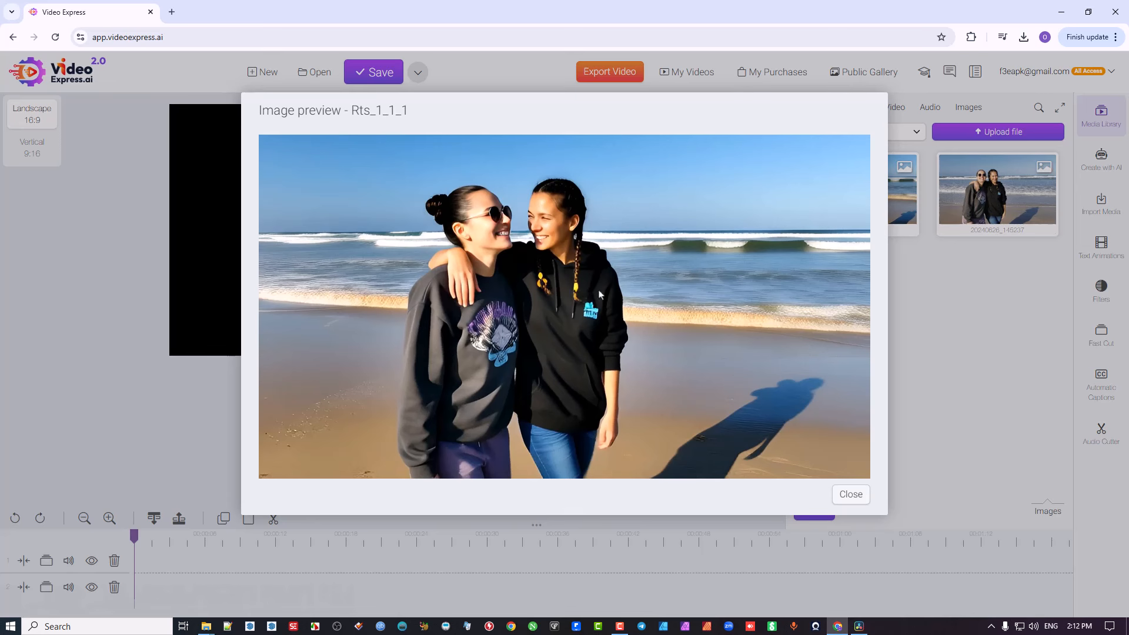
left_click(854, 496)
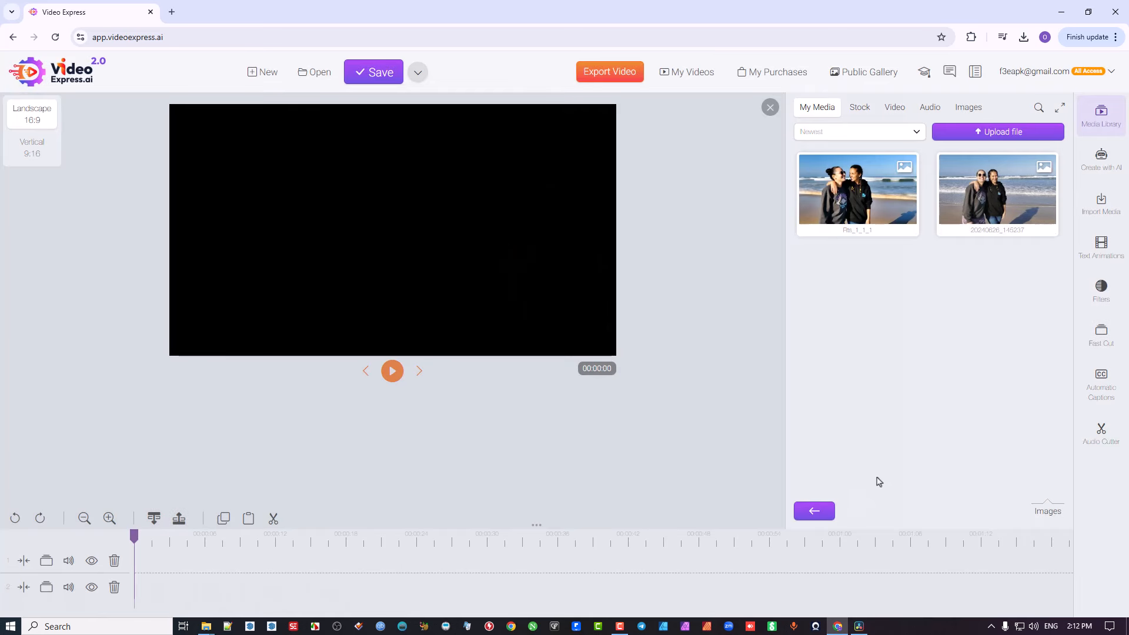
Start an Image To Video creation using the Rts_1_1_1 still as the source image.
left_click(1108, 170)
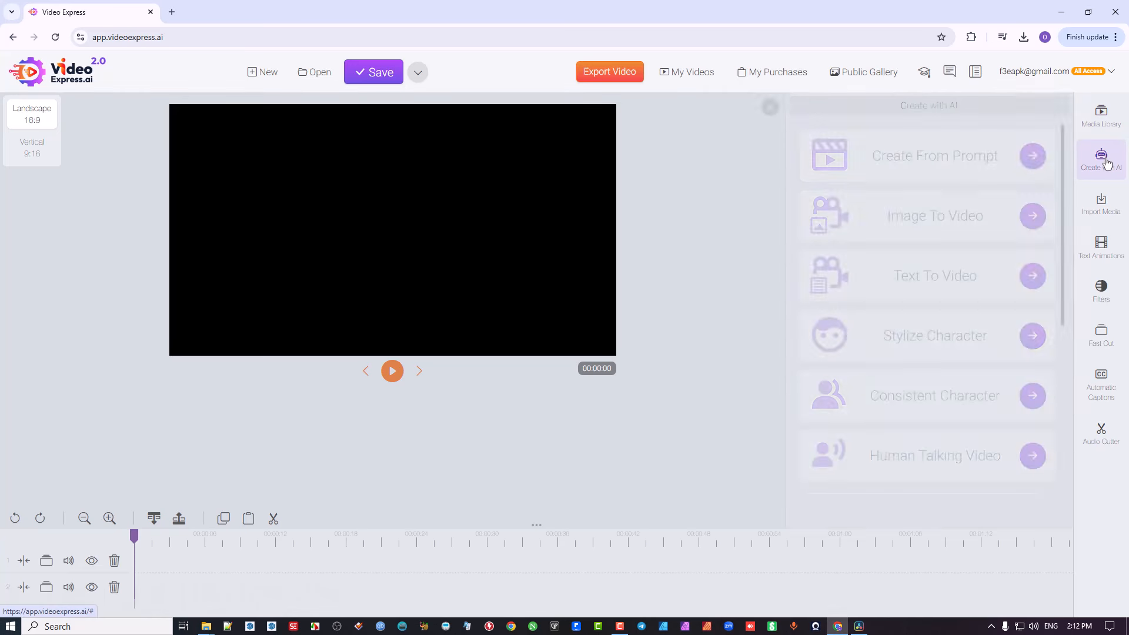
left_click(1035, 217)
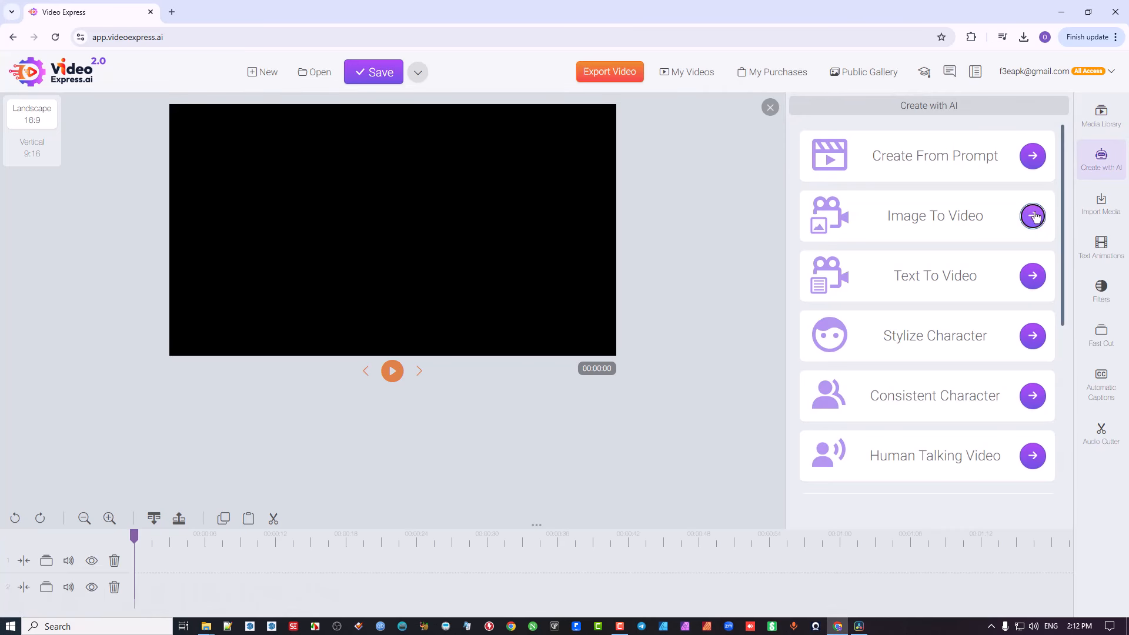
left_click(557, 279)
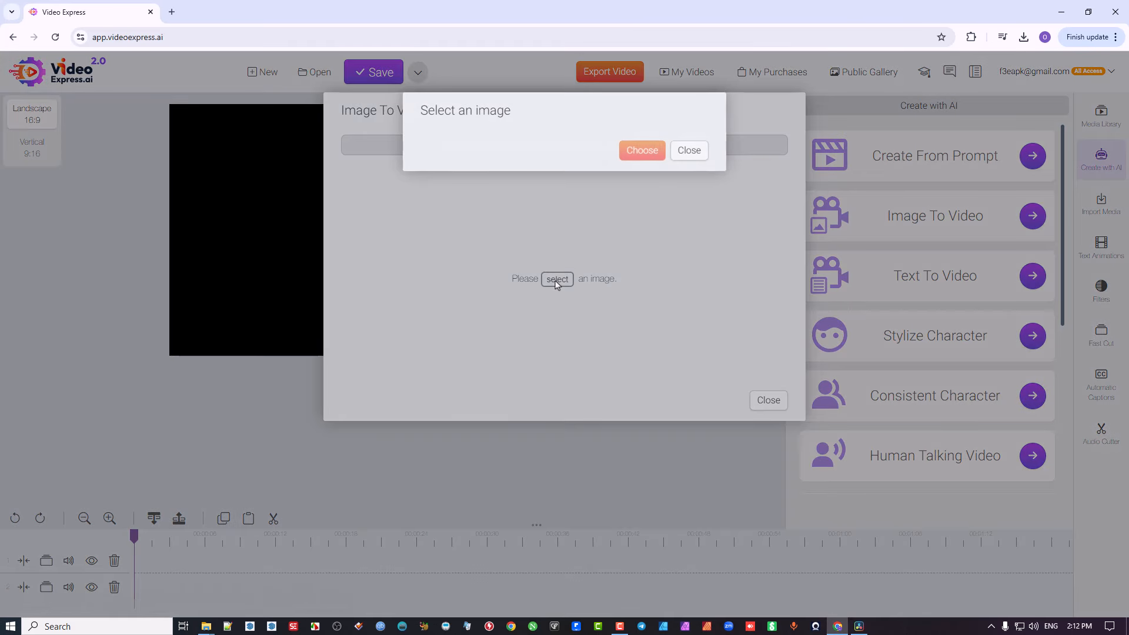
left_click(661, 208)
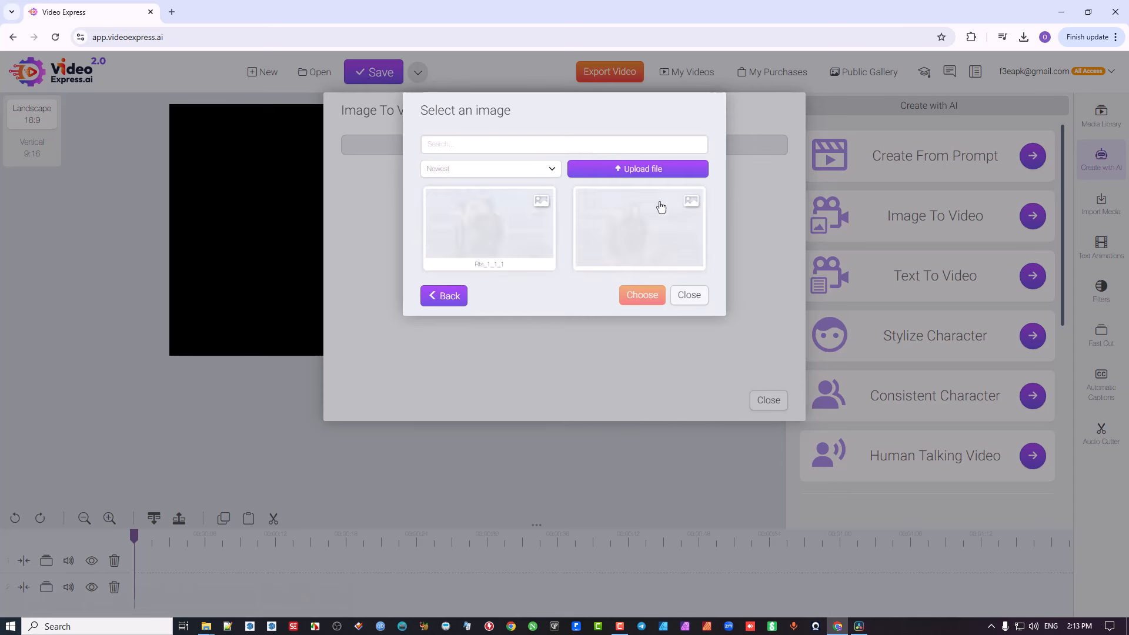
left_click(491, 226)
left_click(642, 296)
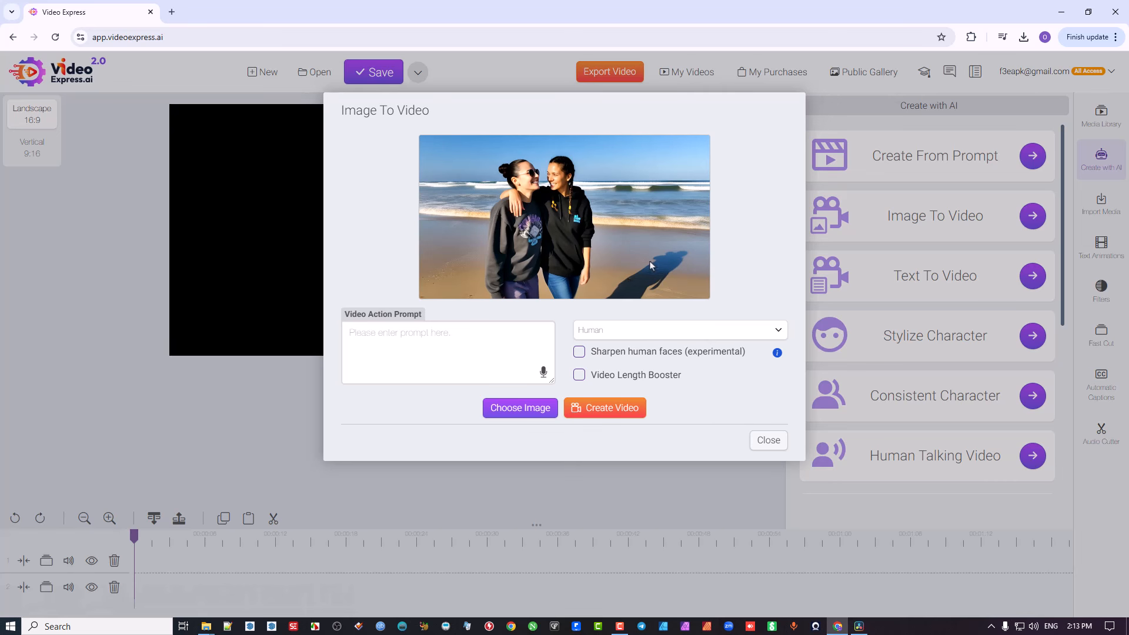
Enter the video action prompt "These two girls turn and start walking towards the ocean, the camera pans to view them from the back".
left_click(503, 338)
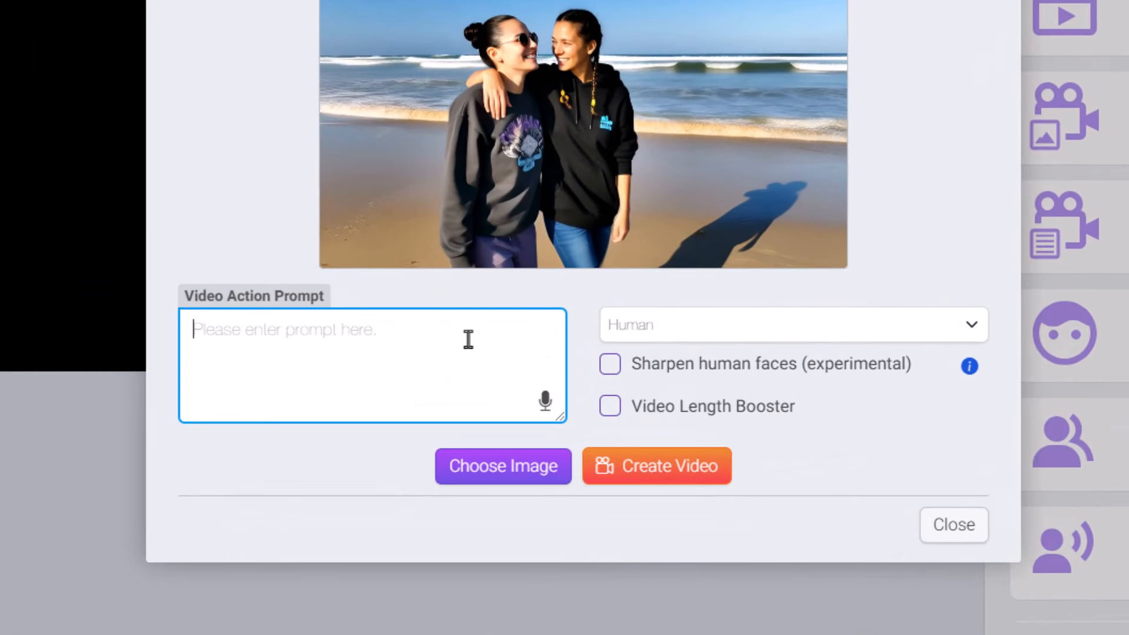
type("These two girls gurn ans")
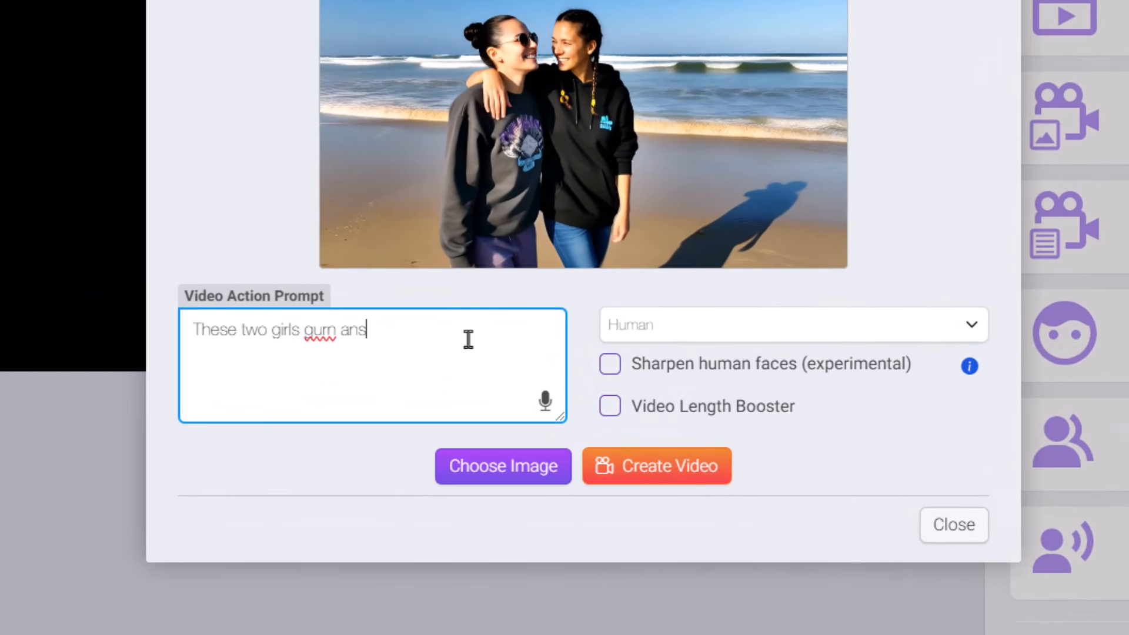
key("BackSpace")
key("BackSpace")
key("BackSpace")
key("BackSpace")
key("BackSpace")
key("BackSpace")
key("BackSpace")
key("BackSpace")
type("turn and start walking towards the ocean, the camera pans to view them from the back")
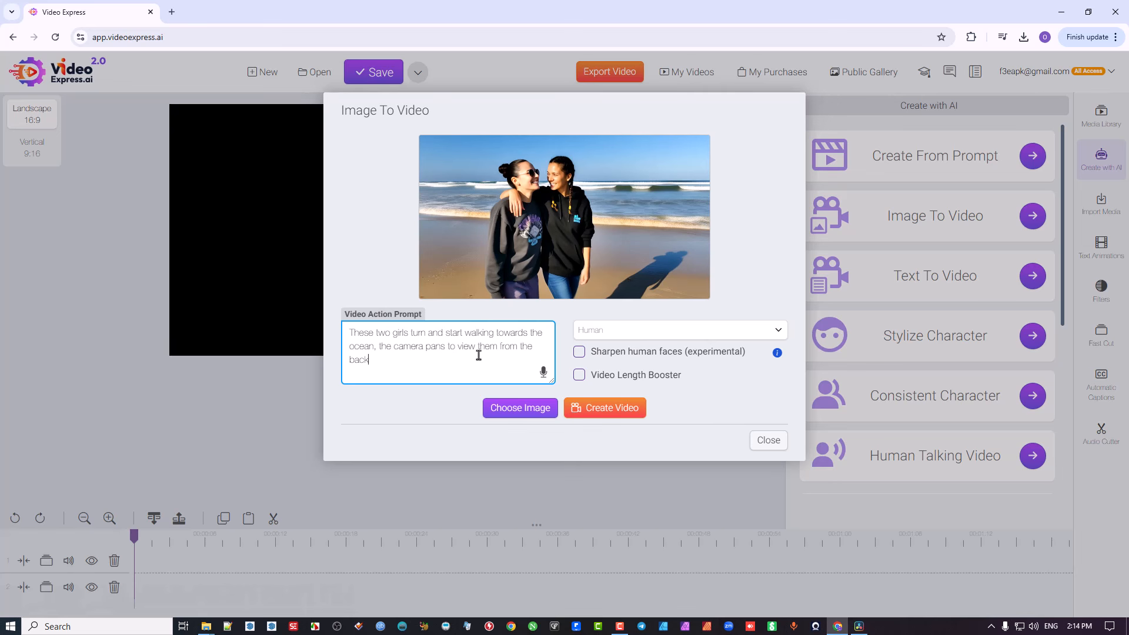
Enable the Video Length Booster and generate the AI video.
left_click(579, 375)
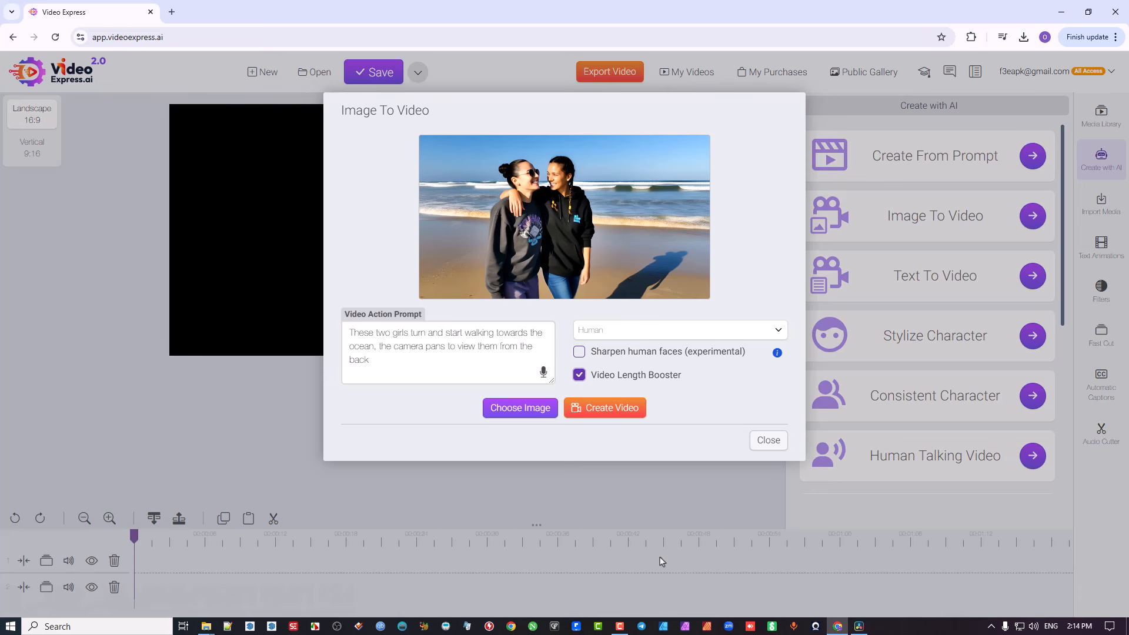
left_click(614, 416)
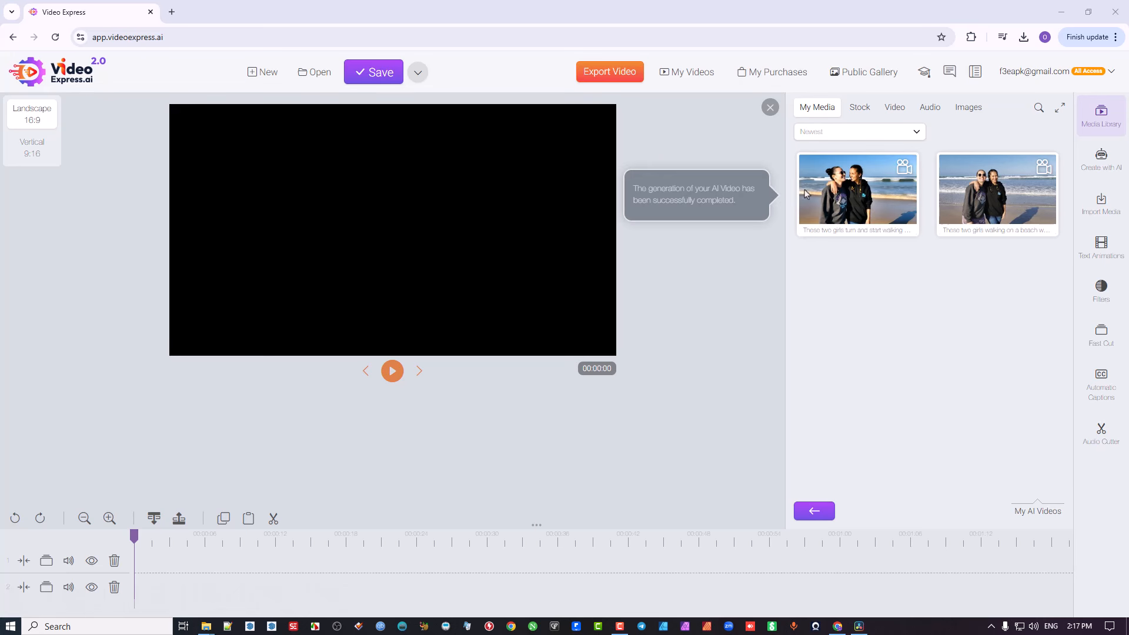
Place the beach walking clip at the start of the first timeline track, followed directly by the turning clip.
right_click(857, 180)
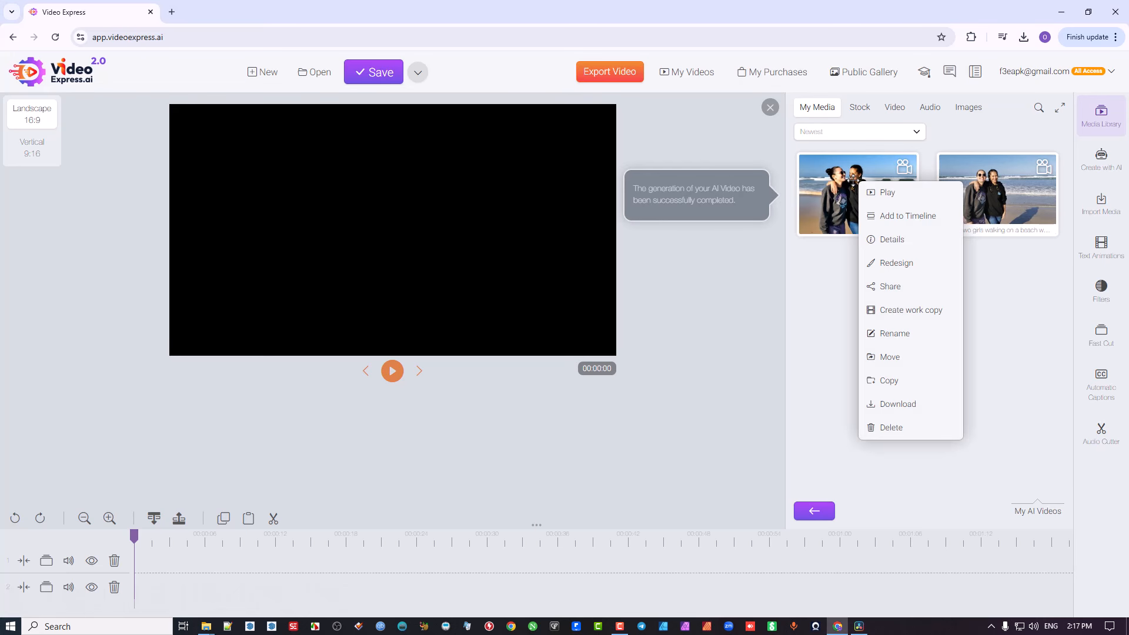
left_click(1028, 279)
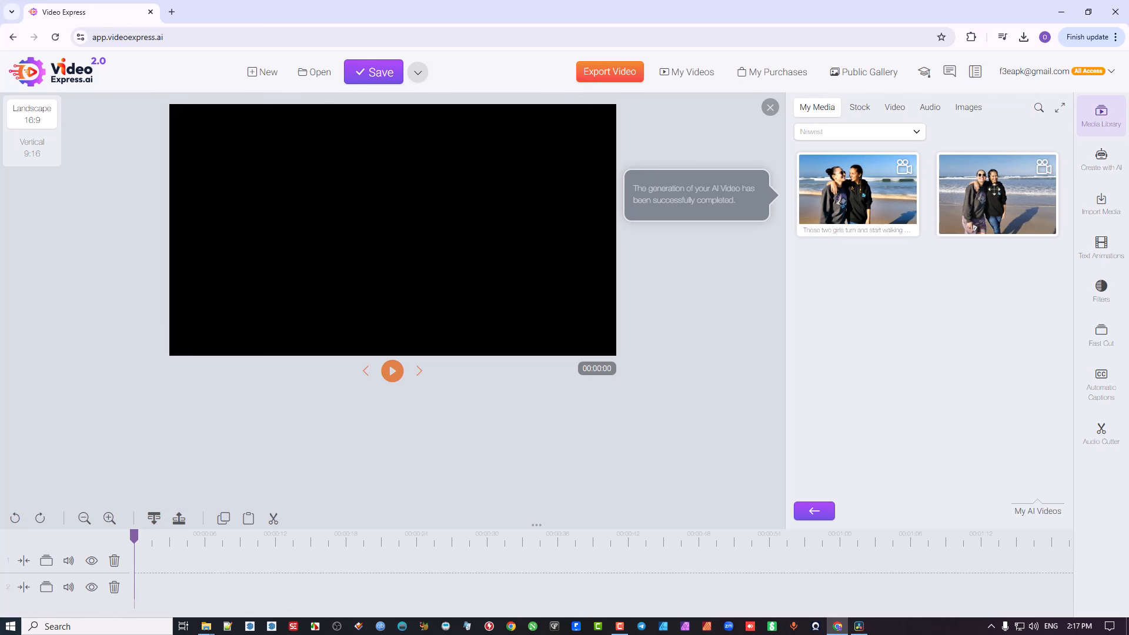
mouse_move(993, 188)
left_mouse_down()
mouse_move(76, 583)
mouse_move(156, 563)
left_mouse_up()
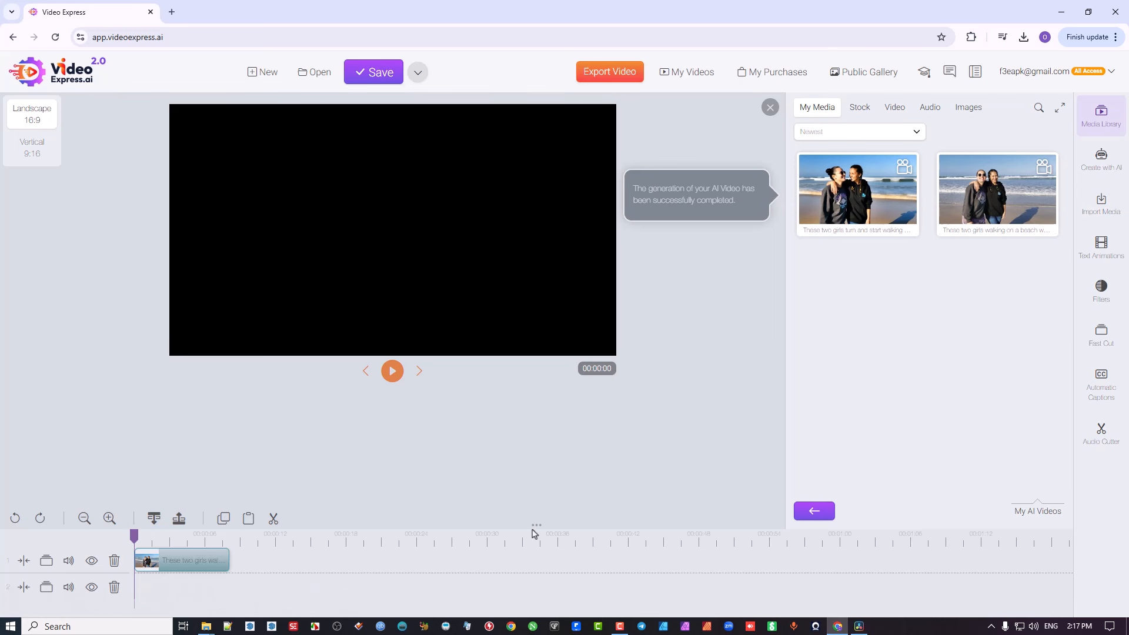
mouse_move(847, 217)
left_mouse_down()
mouse_move(610, 461)
mouse_move(288, 564)
left_mouse_up()
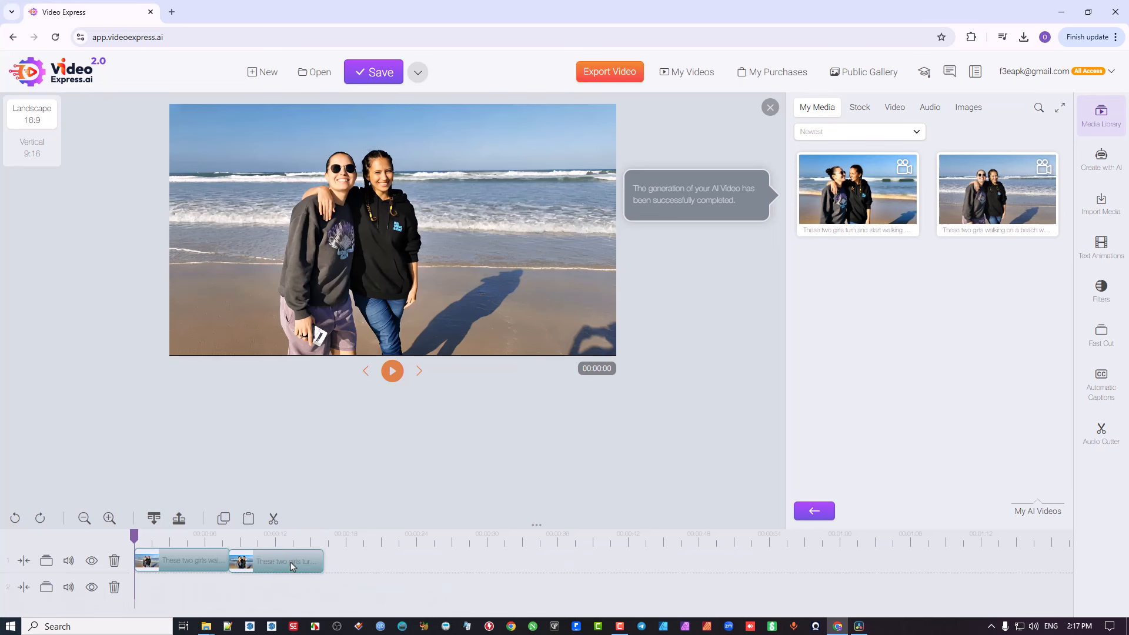
Play the two joined clips, including once from the beginning, to check the transition between them.
left_click(203, 538)
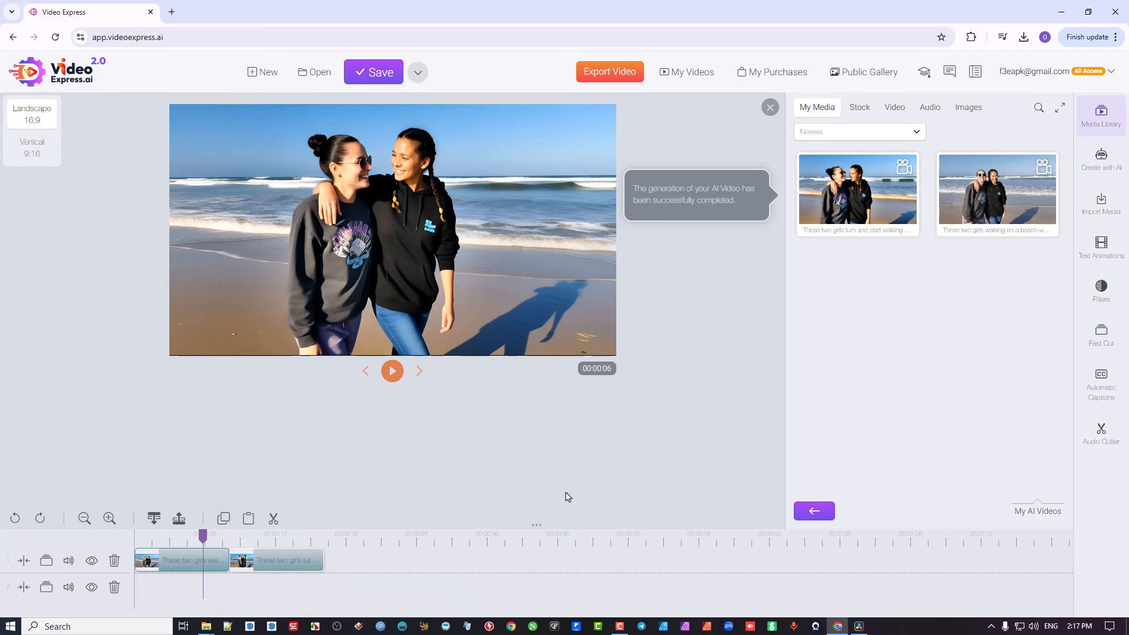
key("space")
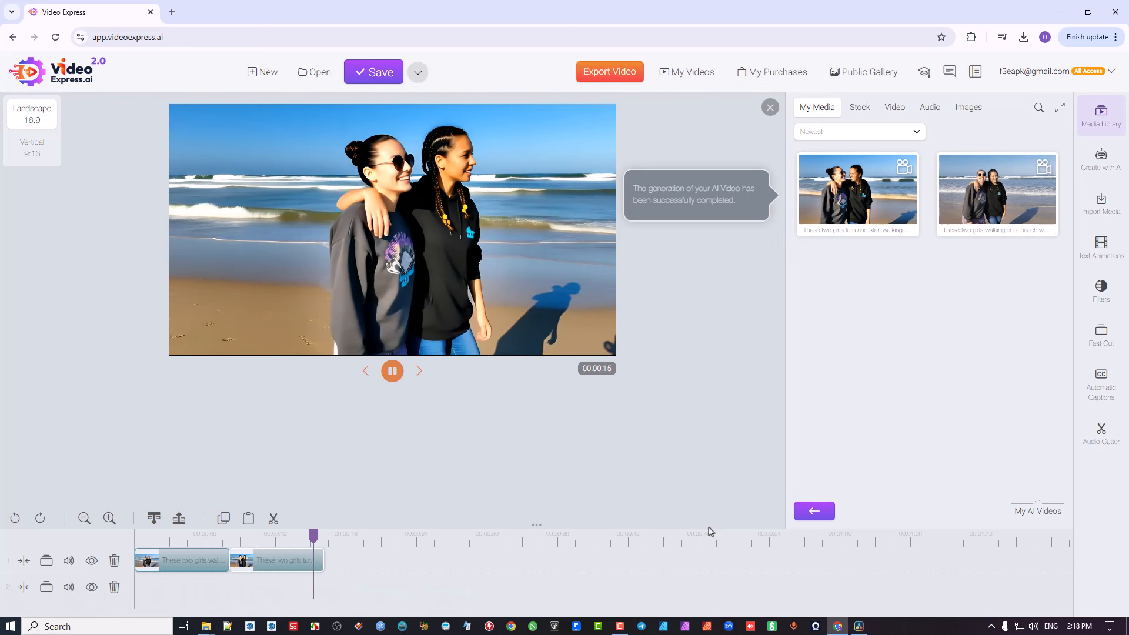
left_click_drag(325, 536, 136, 536)
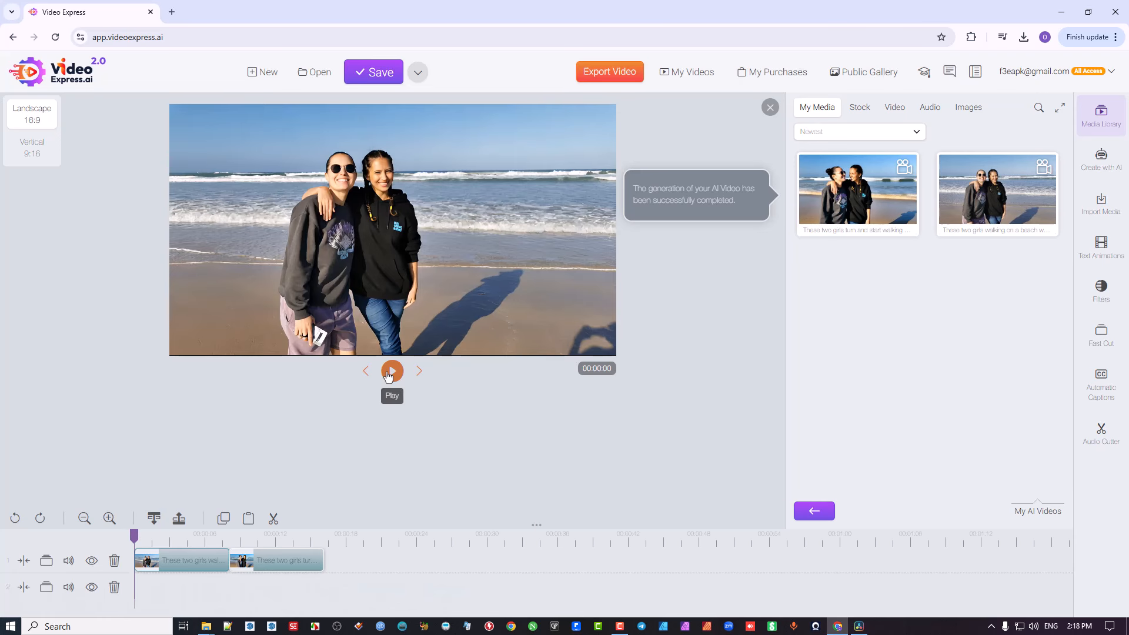
left_click(389, 371)
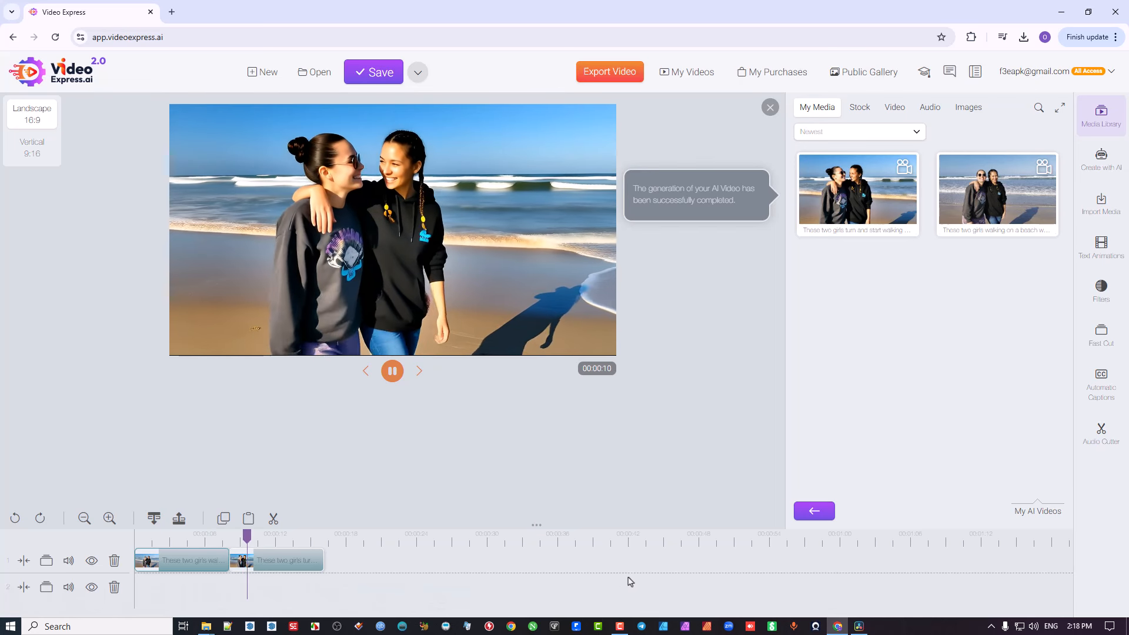
left_click(209, 536)
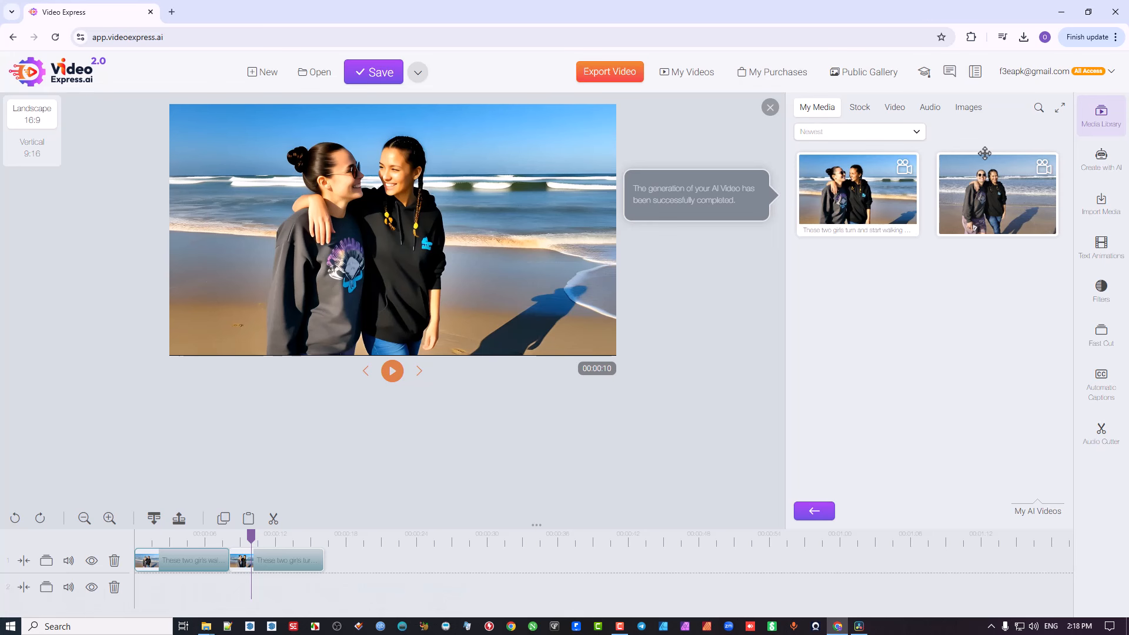
Download the AI clip of the two girls turning towards the ocean from the media library.
left_click(205, 537)
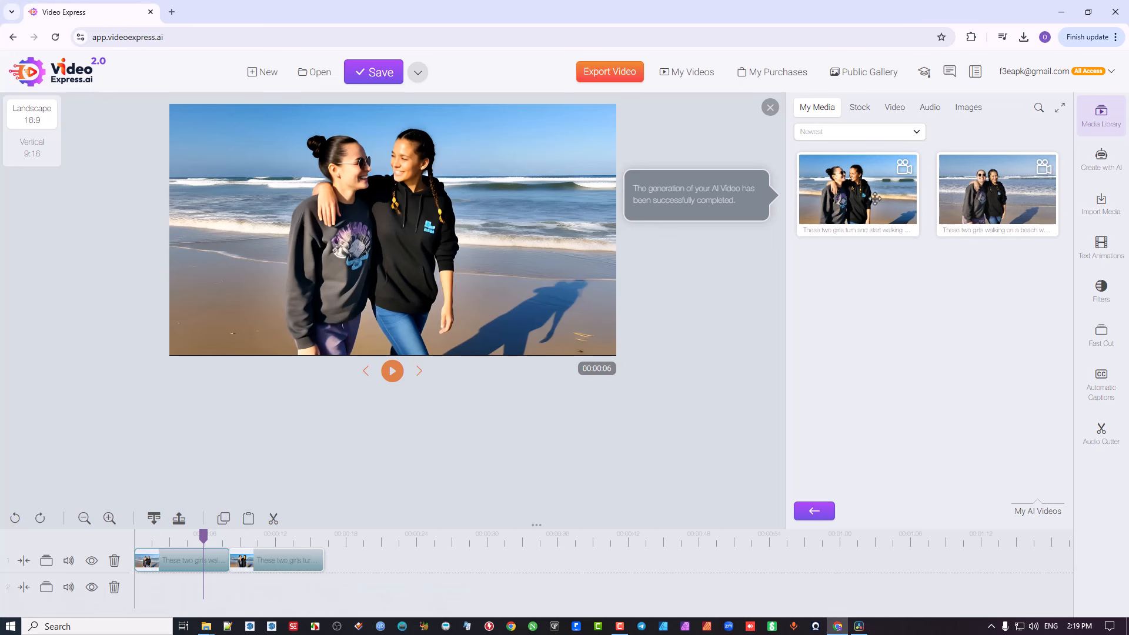
right_click(865, 177)
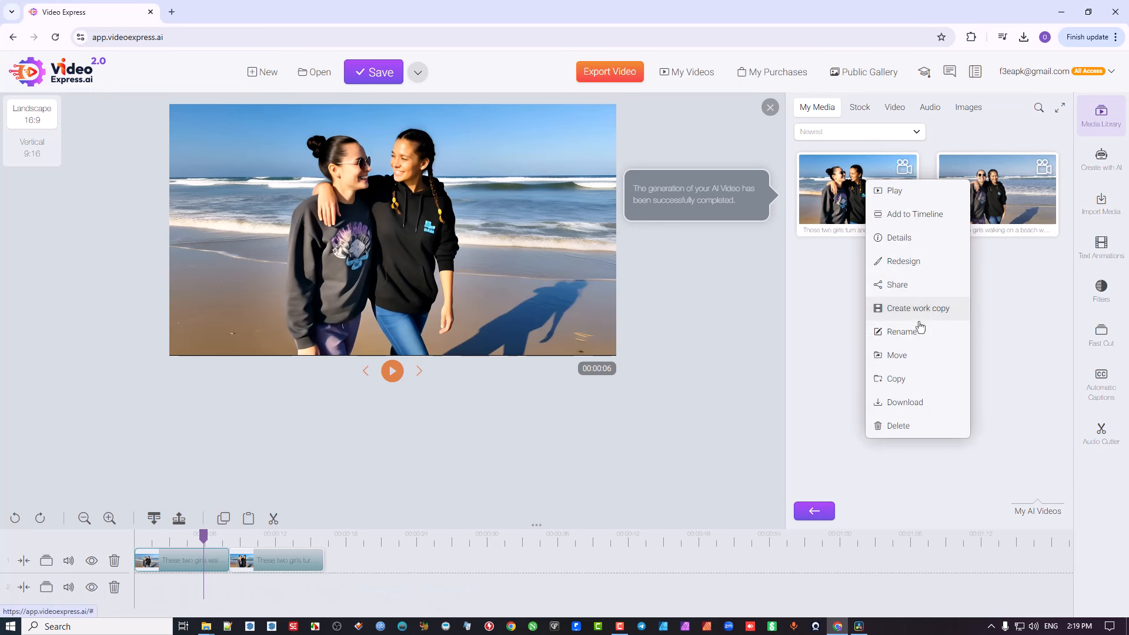
left_click(916, 403)
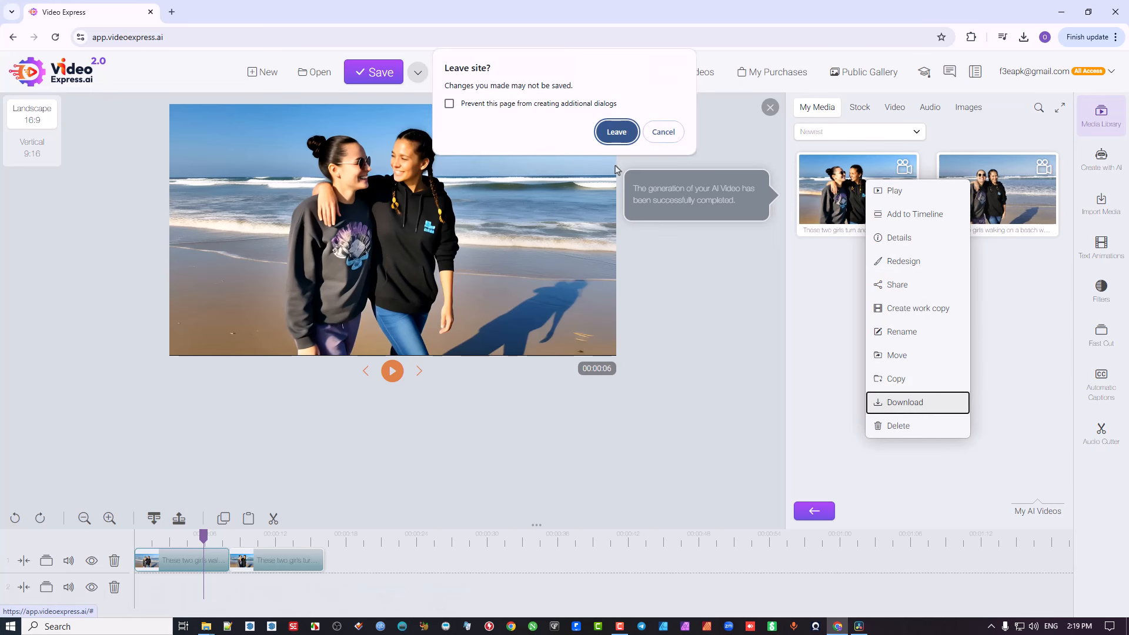
left_click(617, 132)
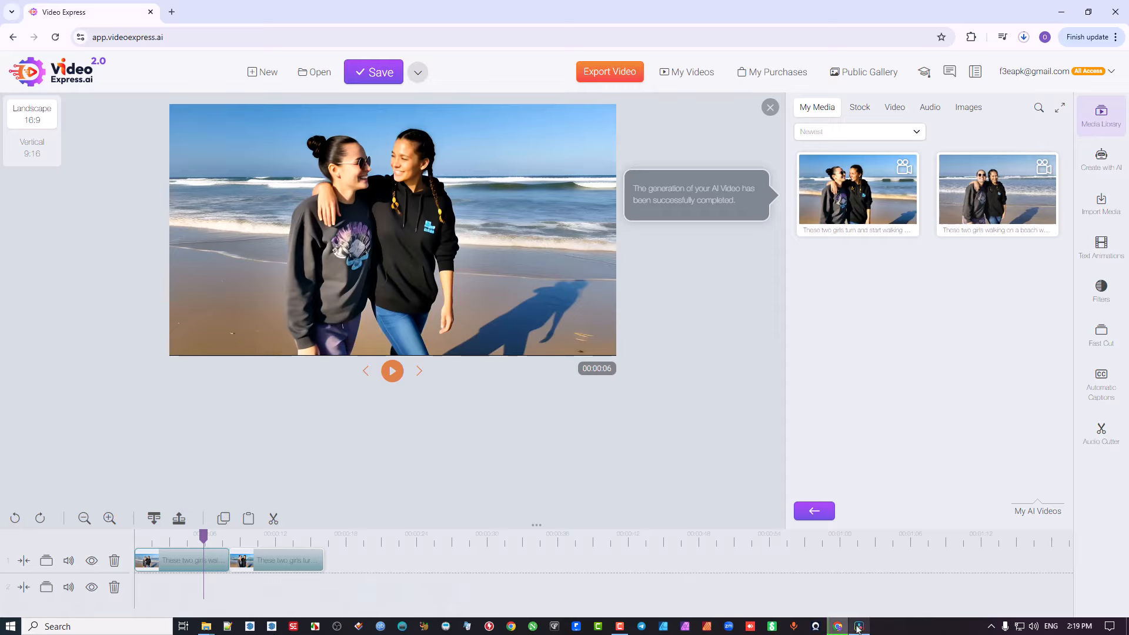
Switch to DaVinci Resolve and import the downloaded turning clip from the Downloads folder on the Edit page.
left_click(859, 627)
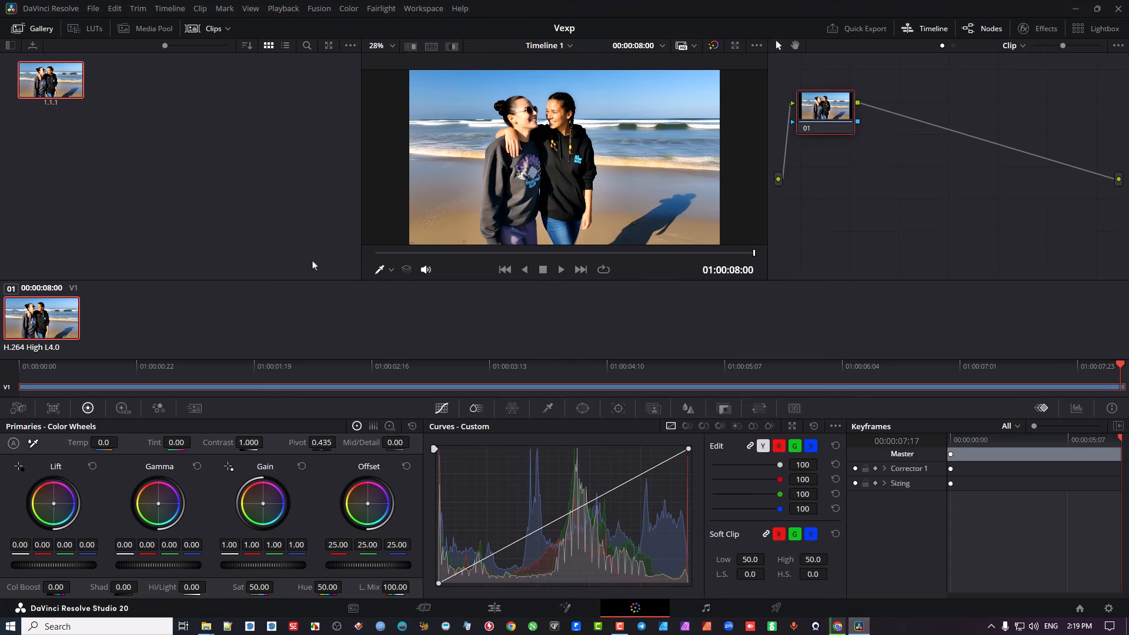
left_click(497, 609)
right_click(249, 148)
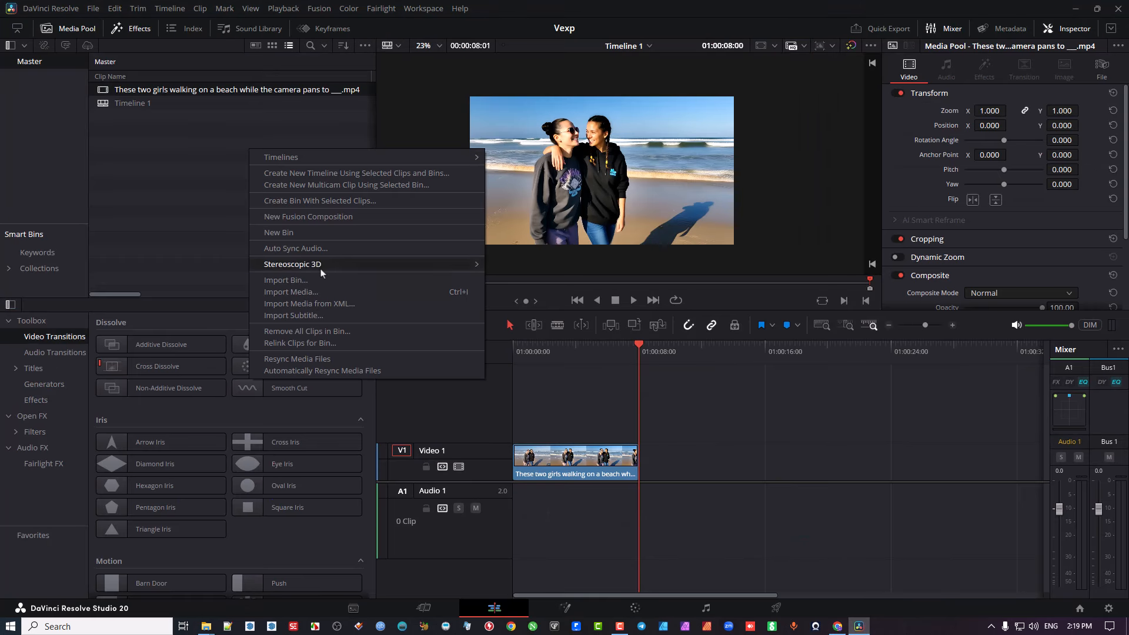
left_click(313, 293)
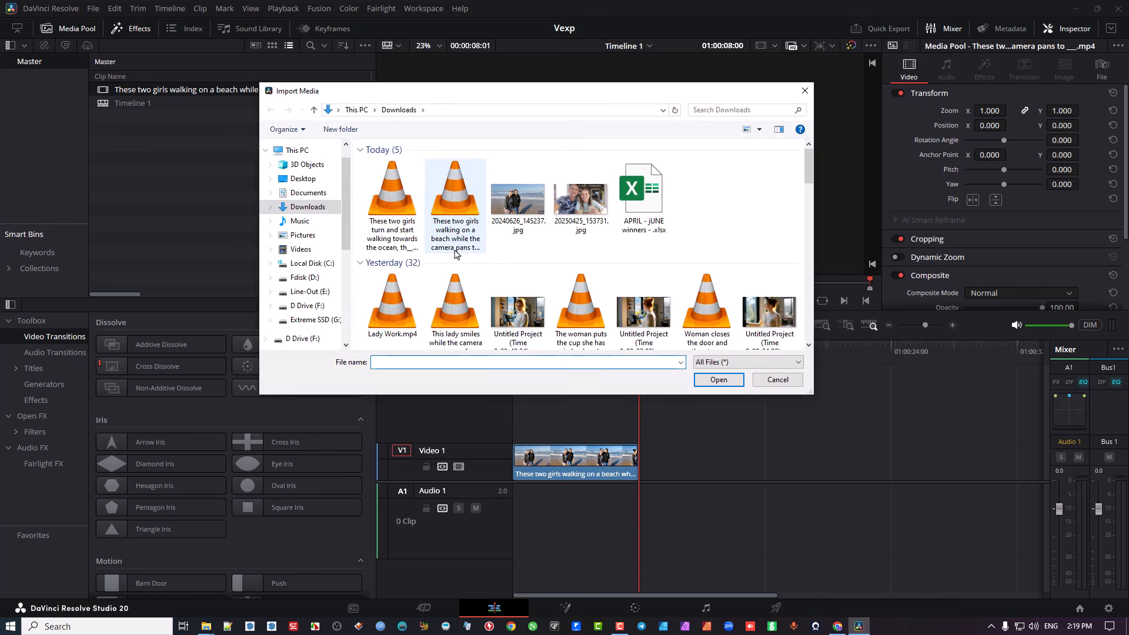
double_click(393, 209)
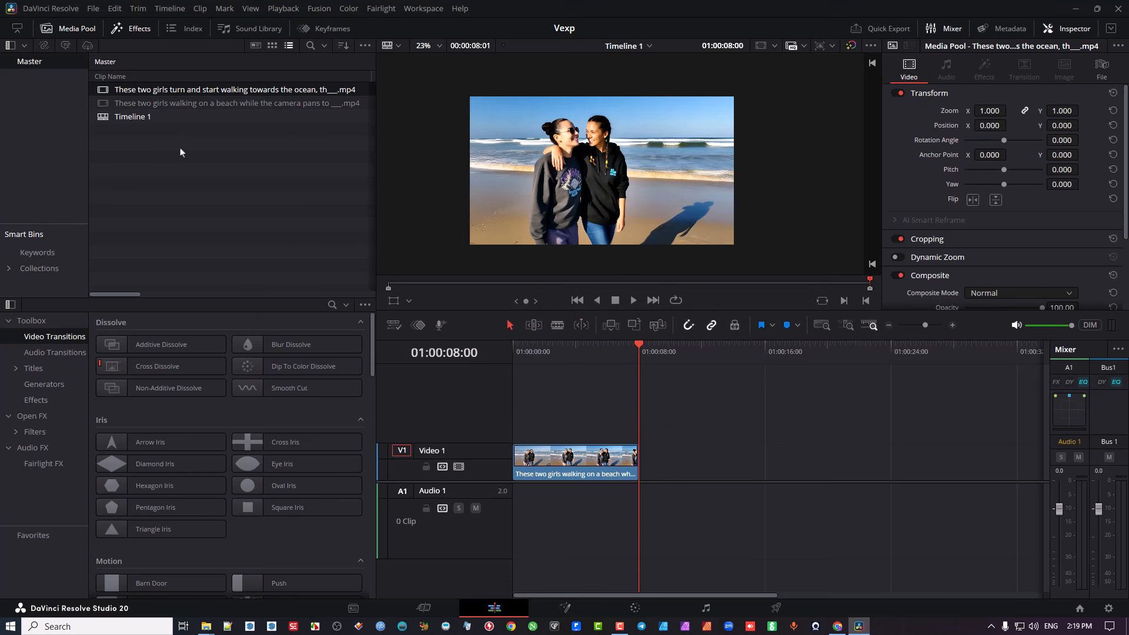
Place the turning clip on the Video 1 track directly after the beach walking clip.
left_click_drag(192, 92, 769, 450)
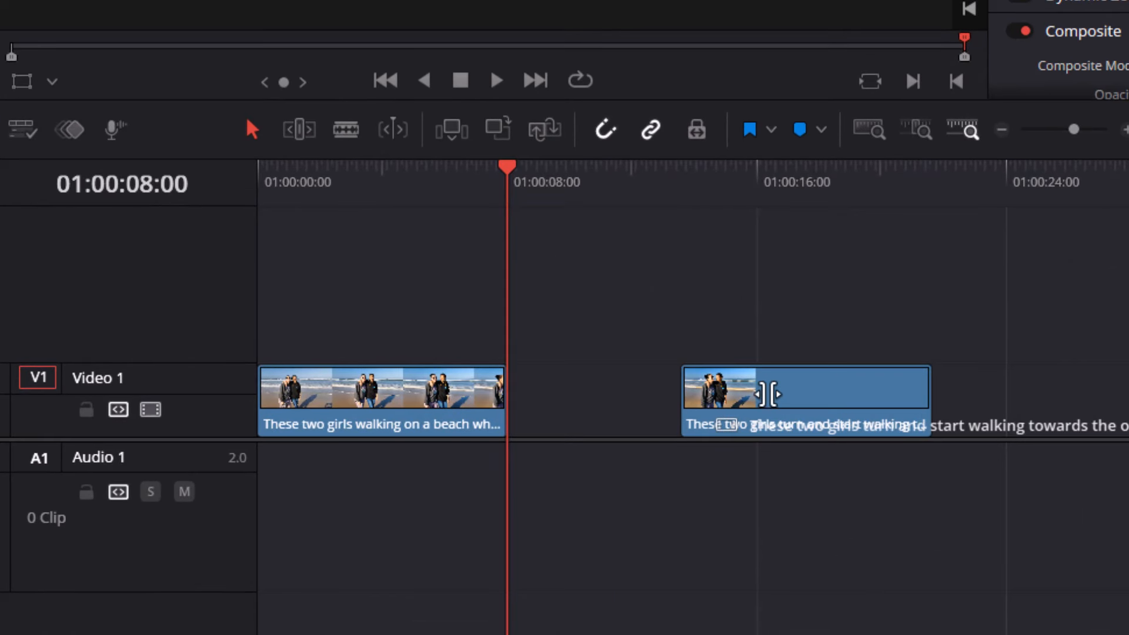
left_click_drag(767, 394, 663, 423)
Play the timeline from shortly before the cut to check the transition into the turning clip.
left_click(473, 179)
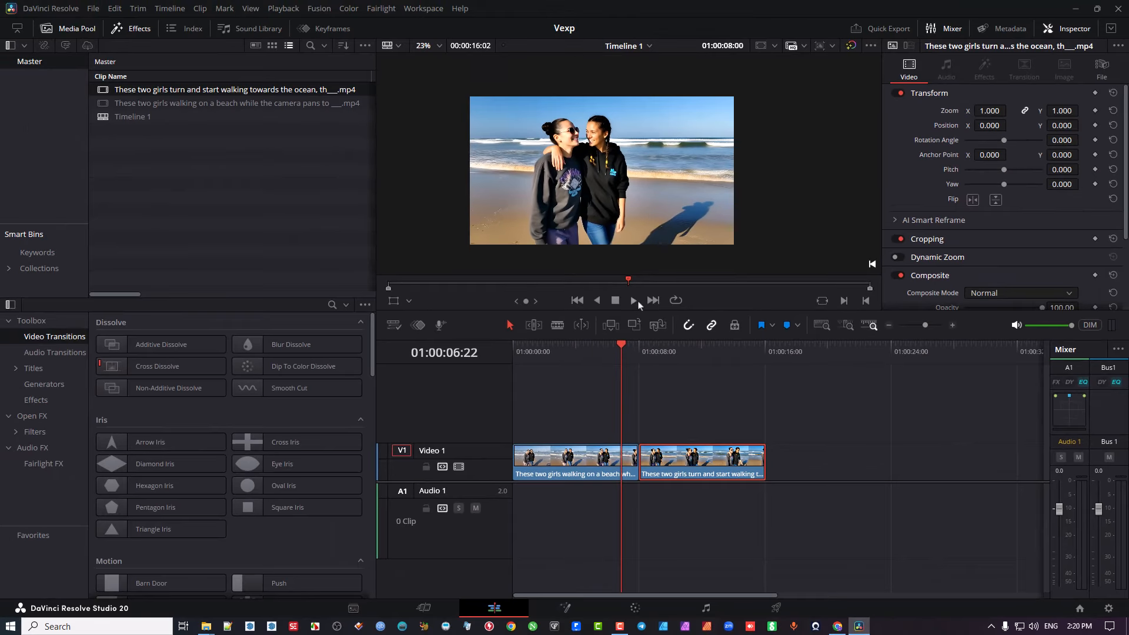
left_click(636, 301)
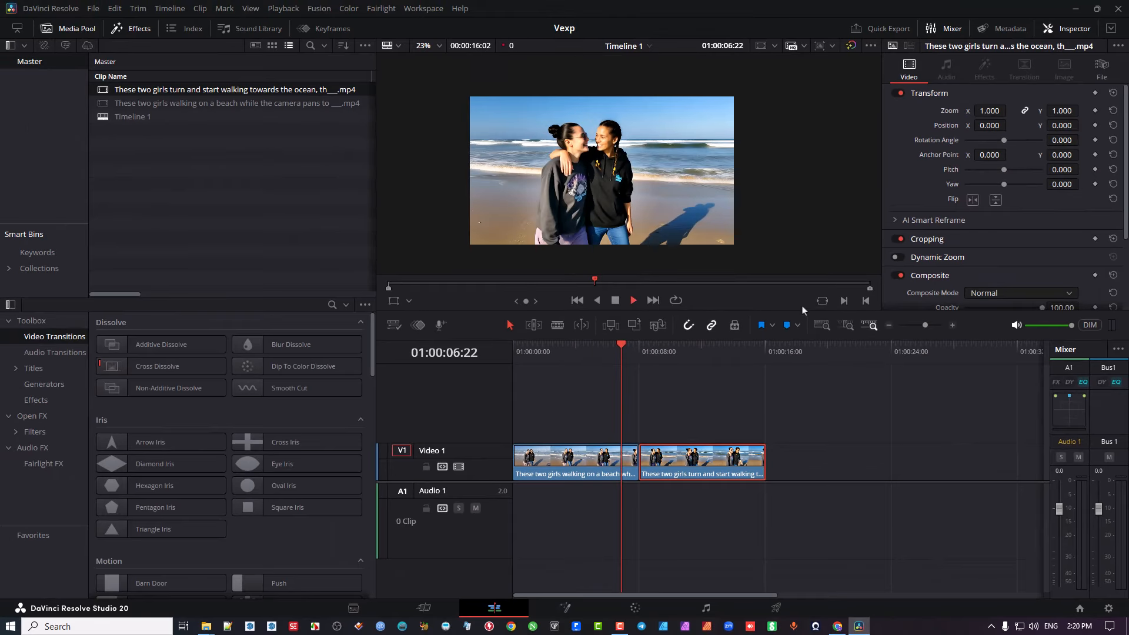
left_click(616, 301)
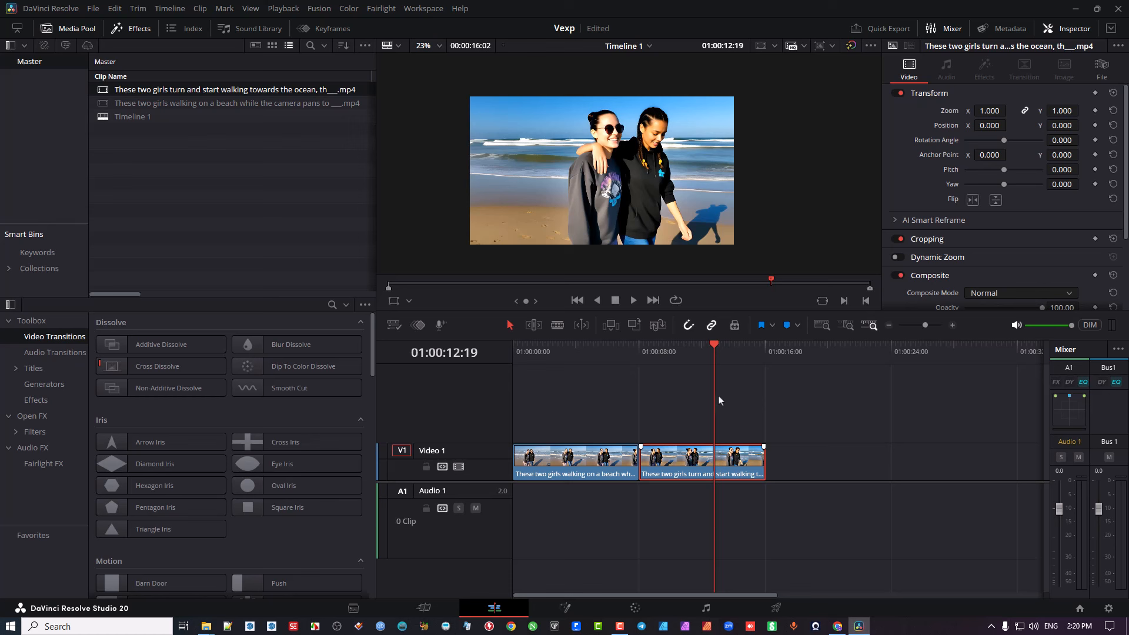
Go to the last frame of the turning clip and grab a still of it on the Color page.
left_click(653, 300)
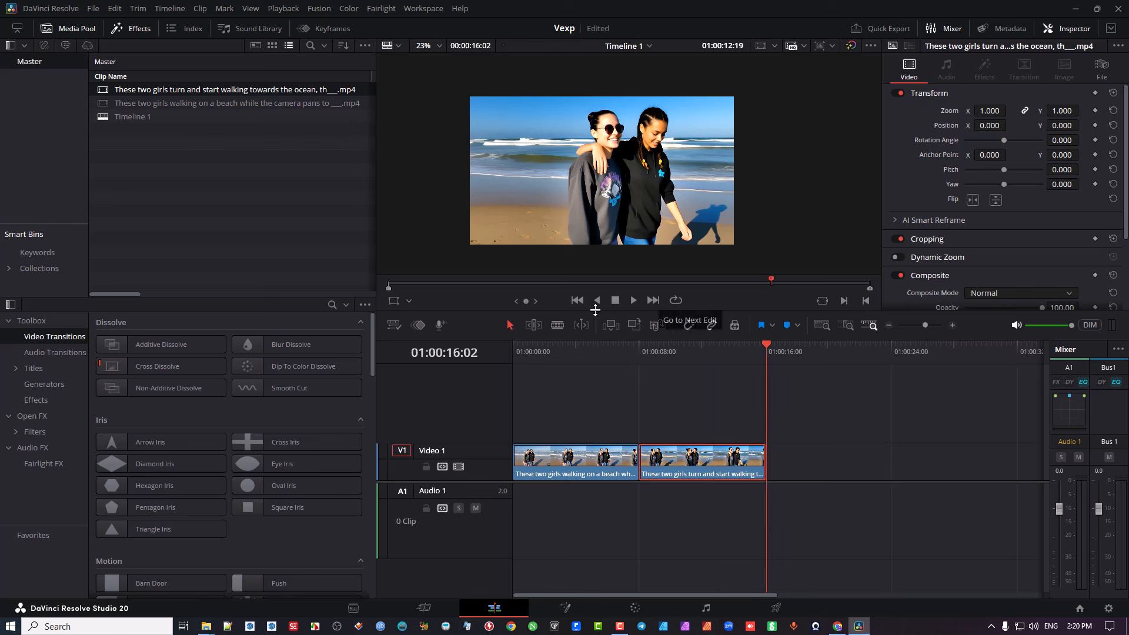
key("Right")
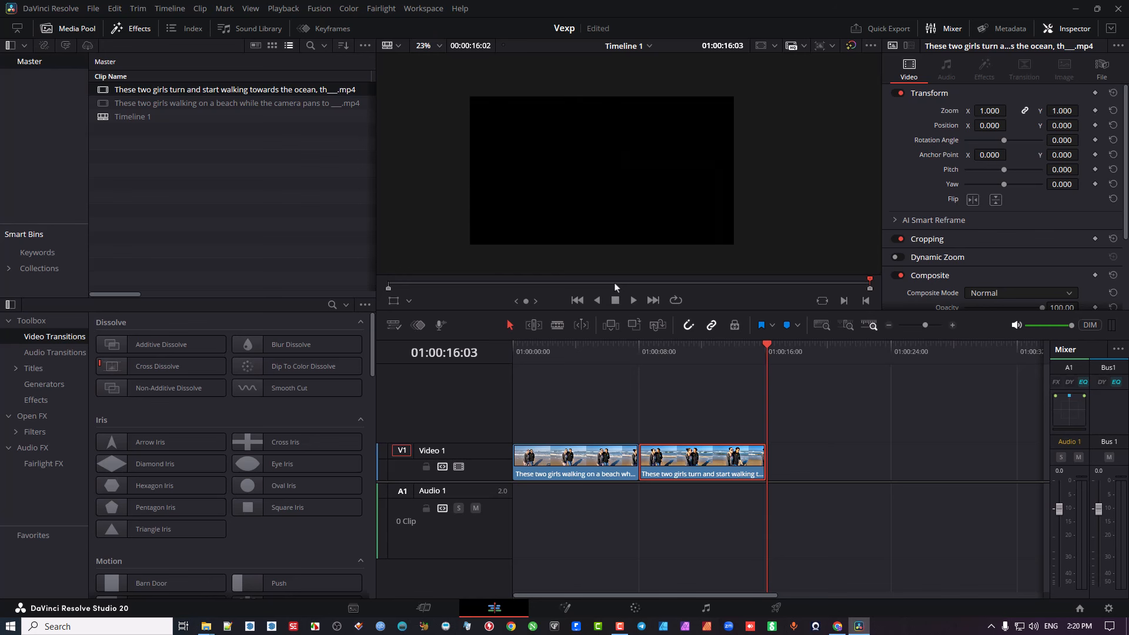
key("Left")
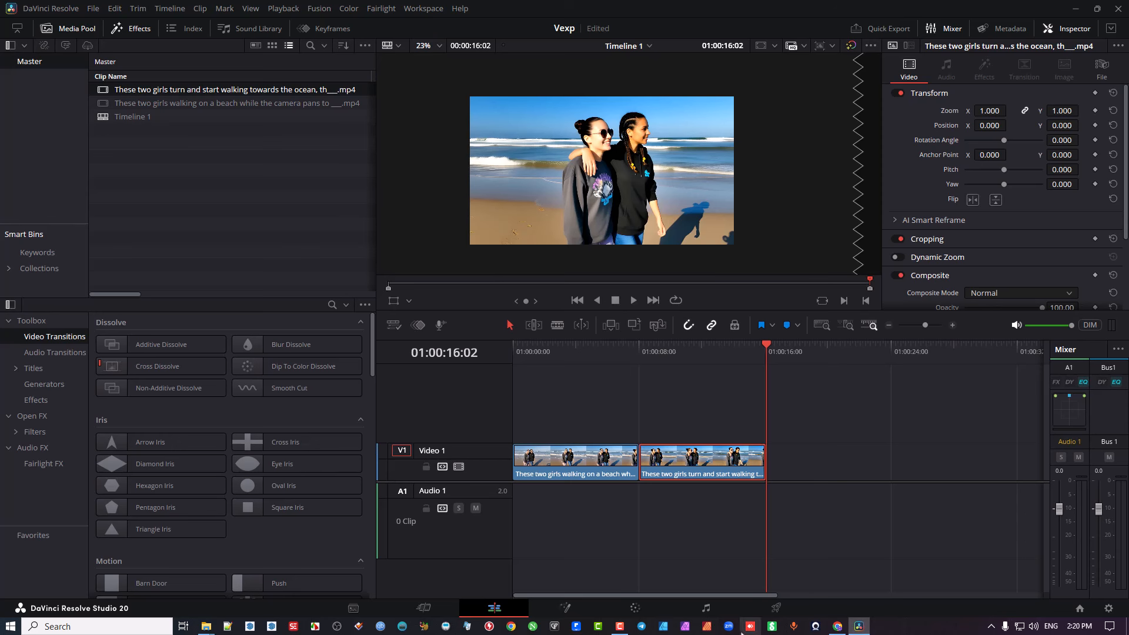
left_click(637, 609)
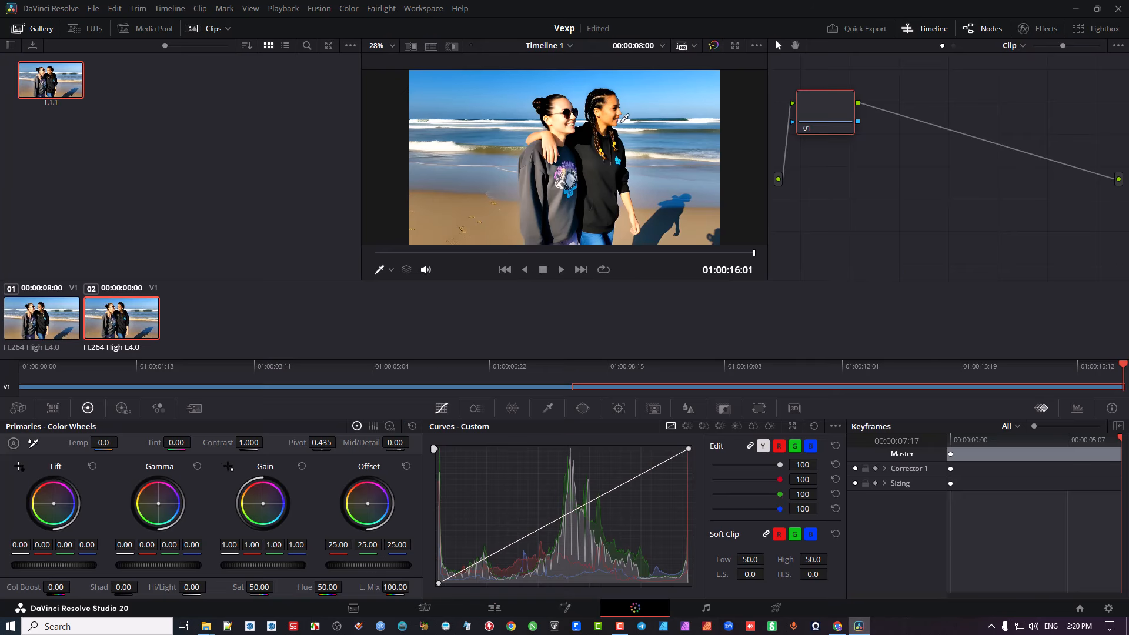
left_click(498, 609)
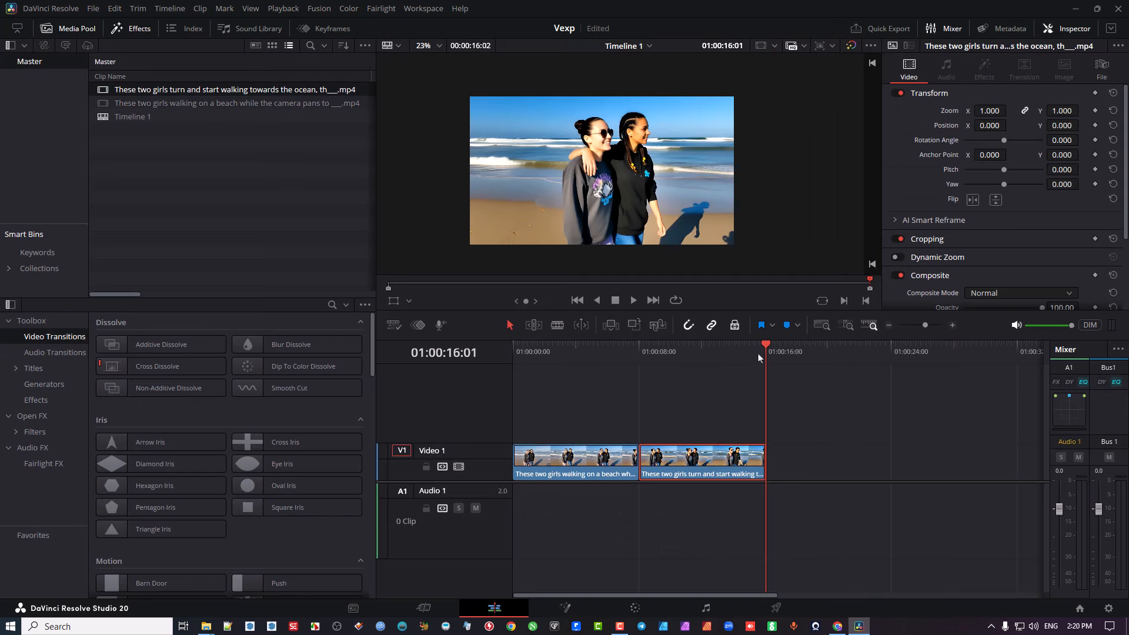
key("Right")
left_click(655, 303)
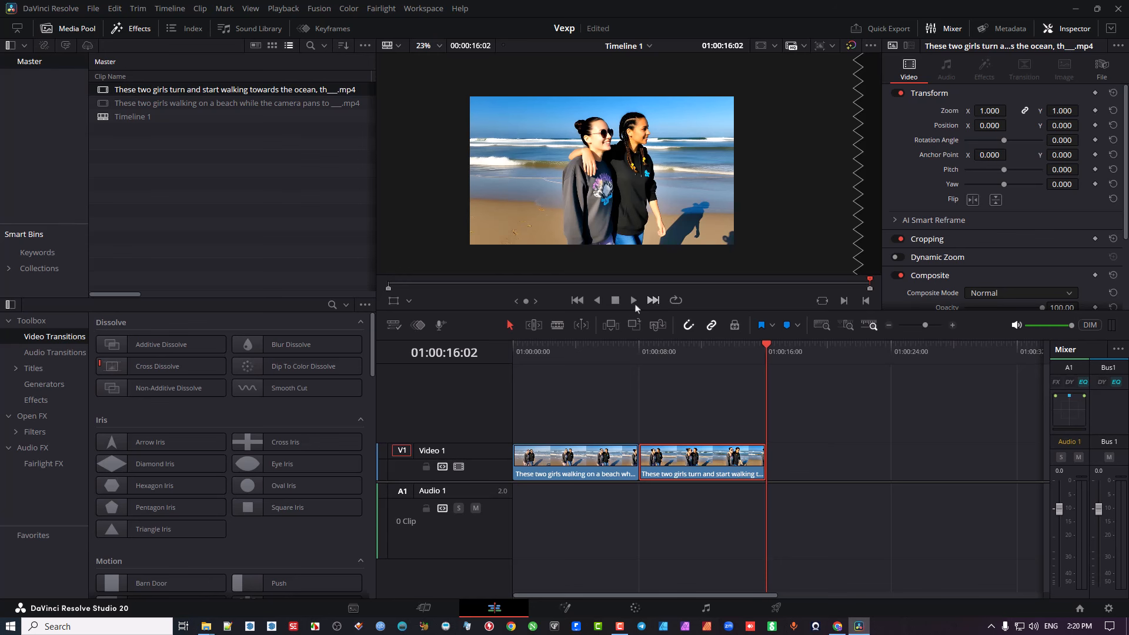
left_click(635, 610)
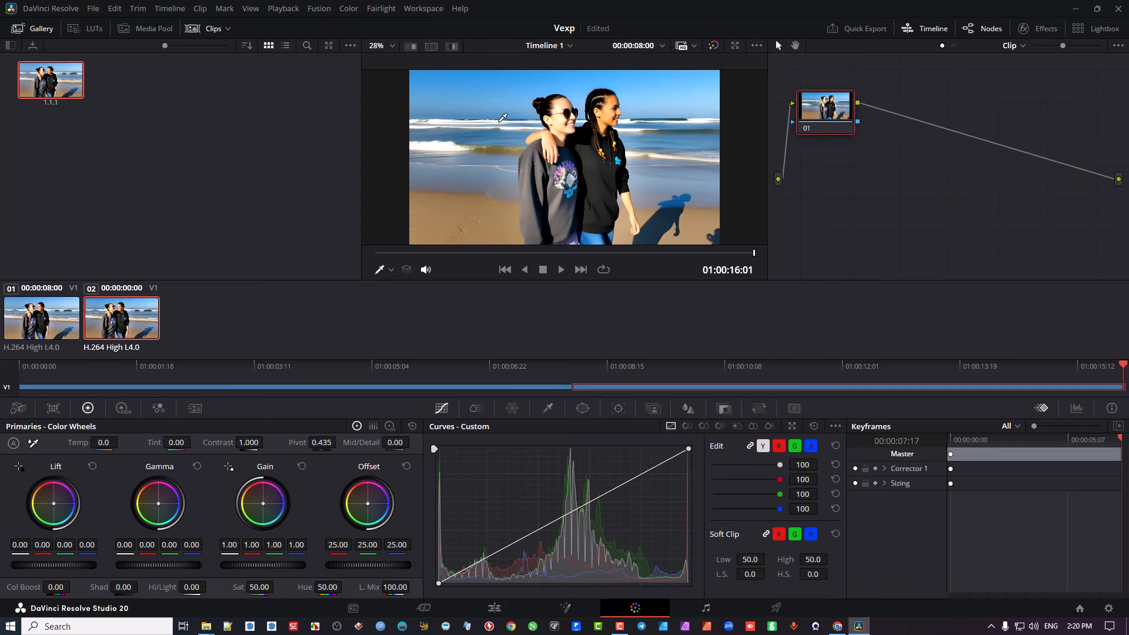
right_click(504, 117)
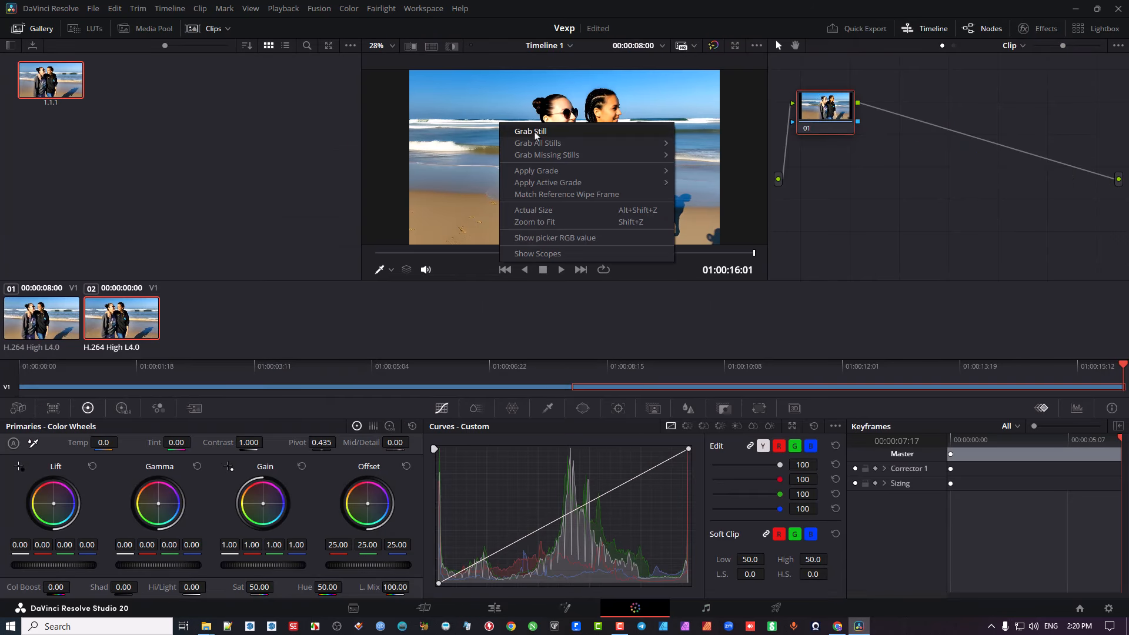
left_click(529, 137)
Export the grabbed still as the PNG file "Still 2025-07-11 142059.png" to the Pictures folder.
right_click(142, 93)
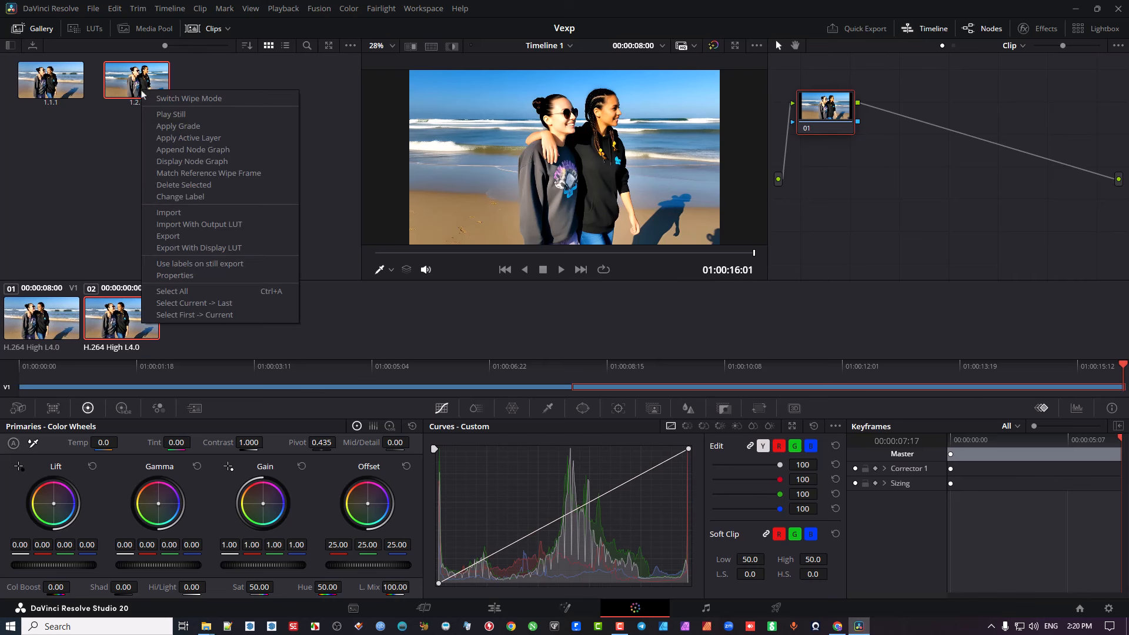
left_click(177, 236)
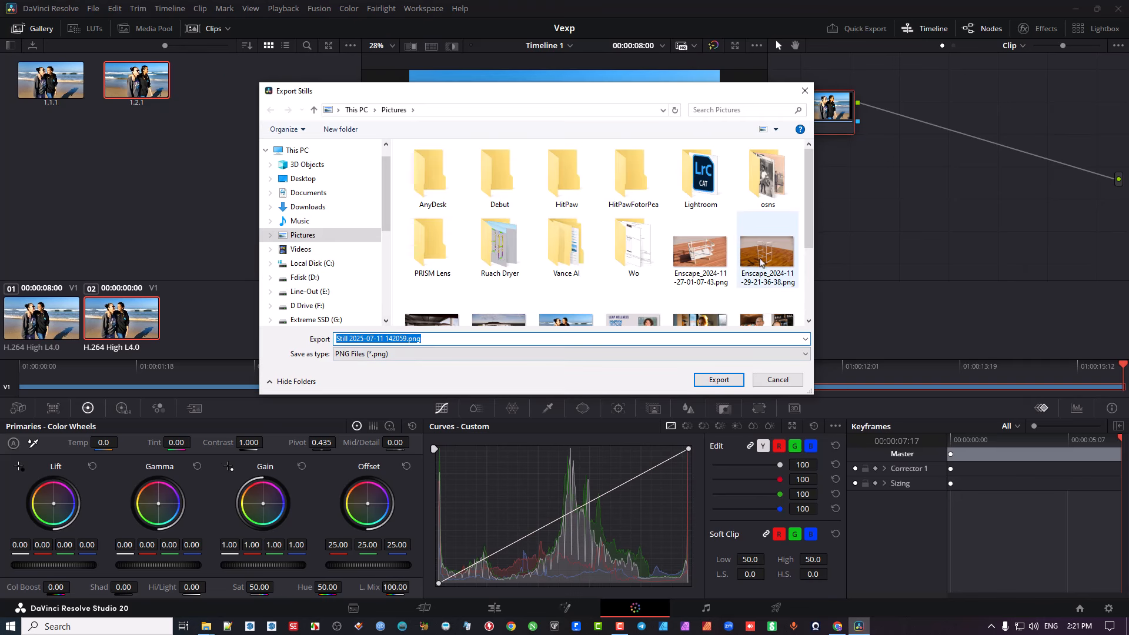
scroll(808, 230, "down", 3)
left_click(753, 294)
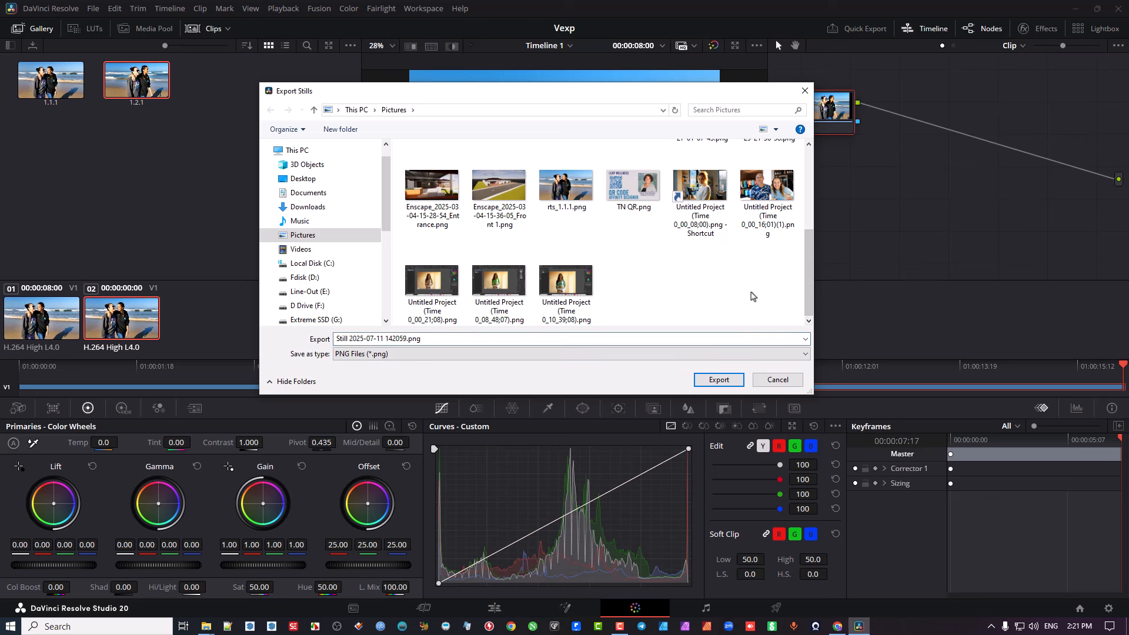
left_click(727, 383)
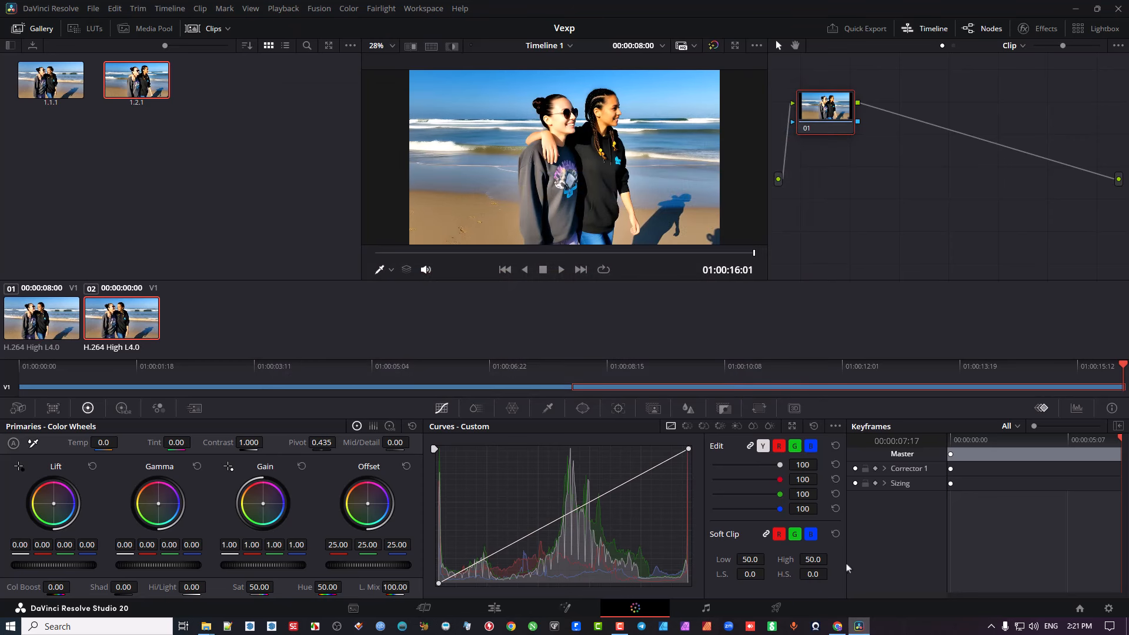
Switch back to Video Express and start a new Image To Video creation.
mouse_move(857, 628)
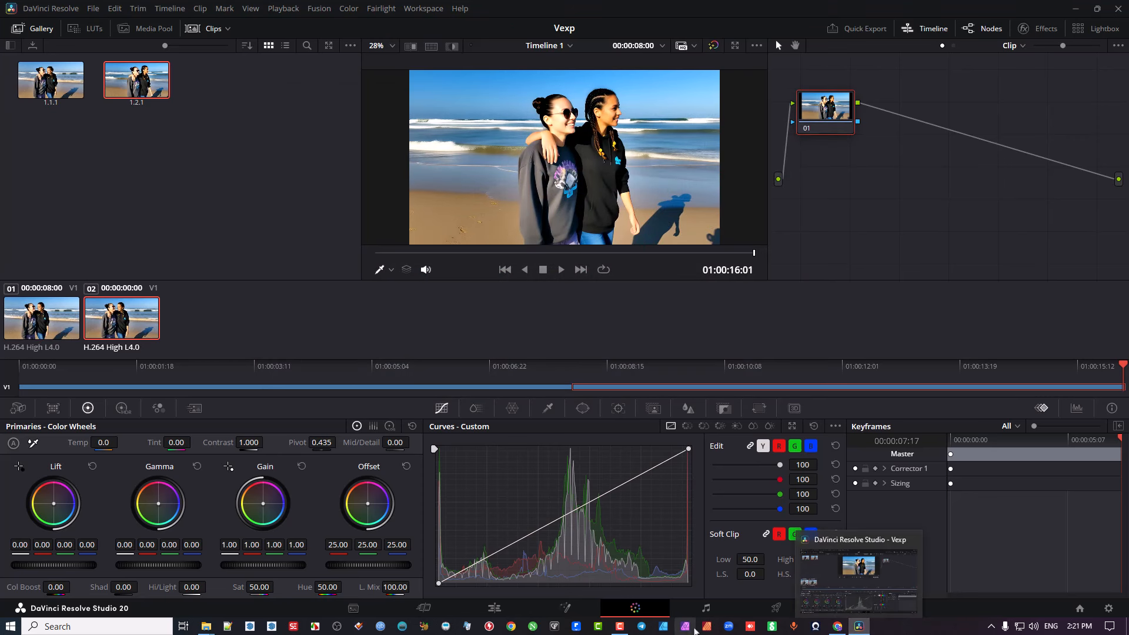
left_click(839, 628)
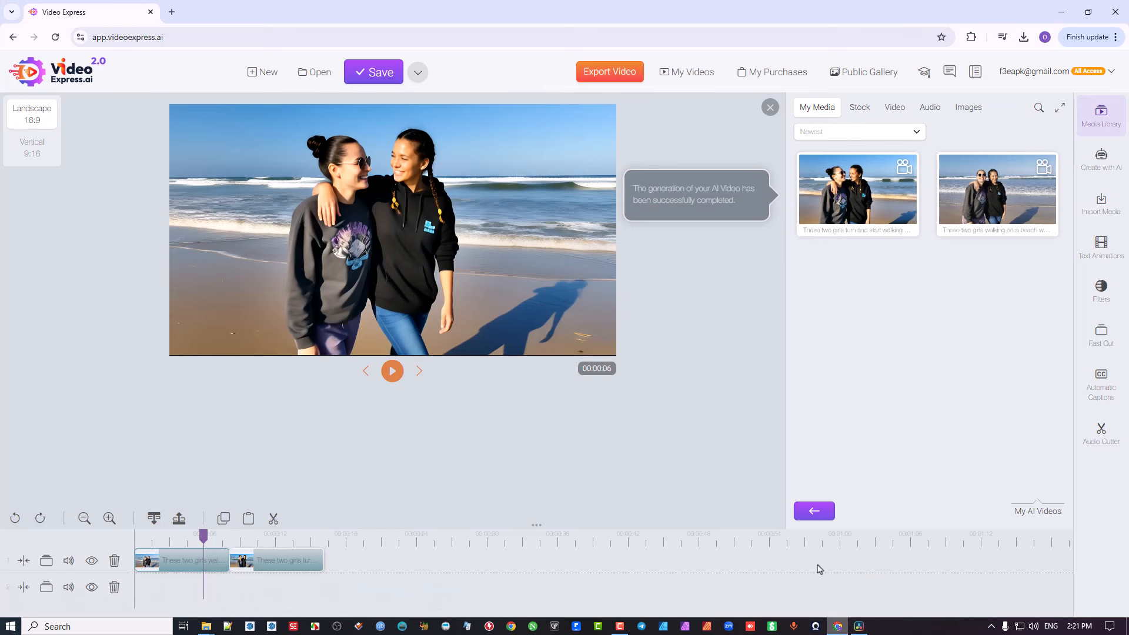
left_click(1097, 164)
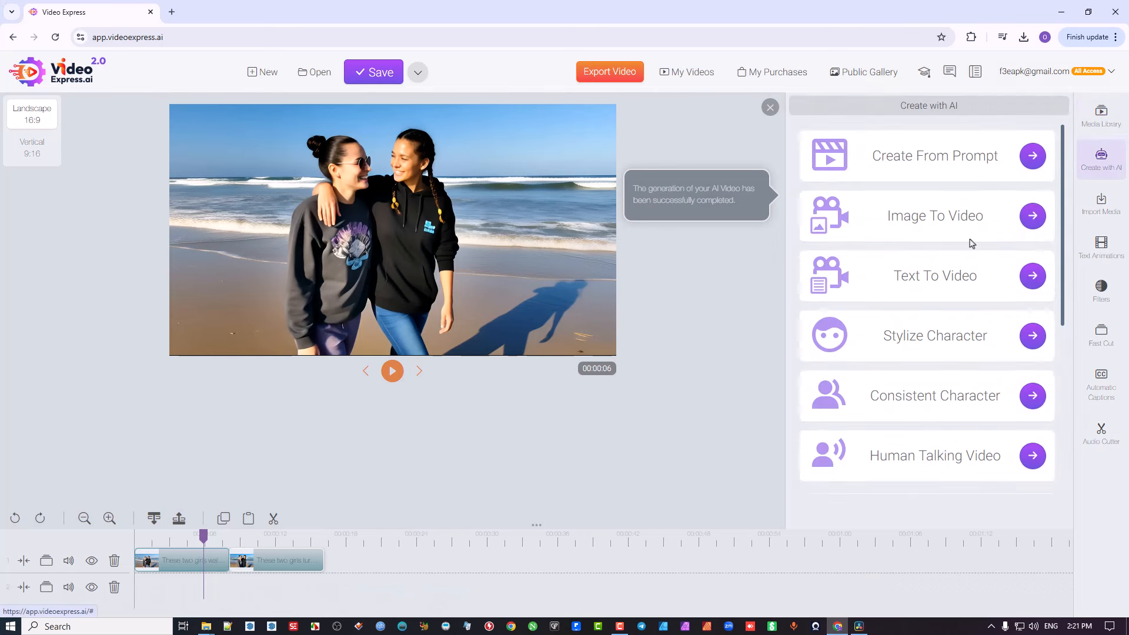
left_click(969, 234)
left_click(558, 280)
left_click(663, 212)
left_click(637, 169)
left_click(577, 341)
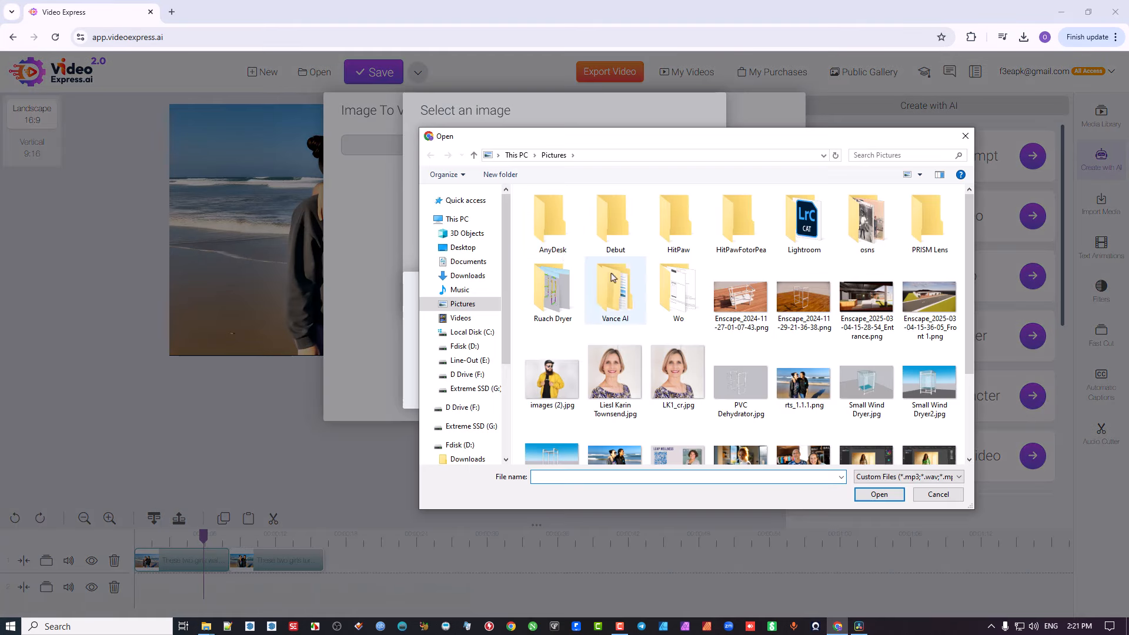
scroll(611, 337, "down", 3)
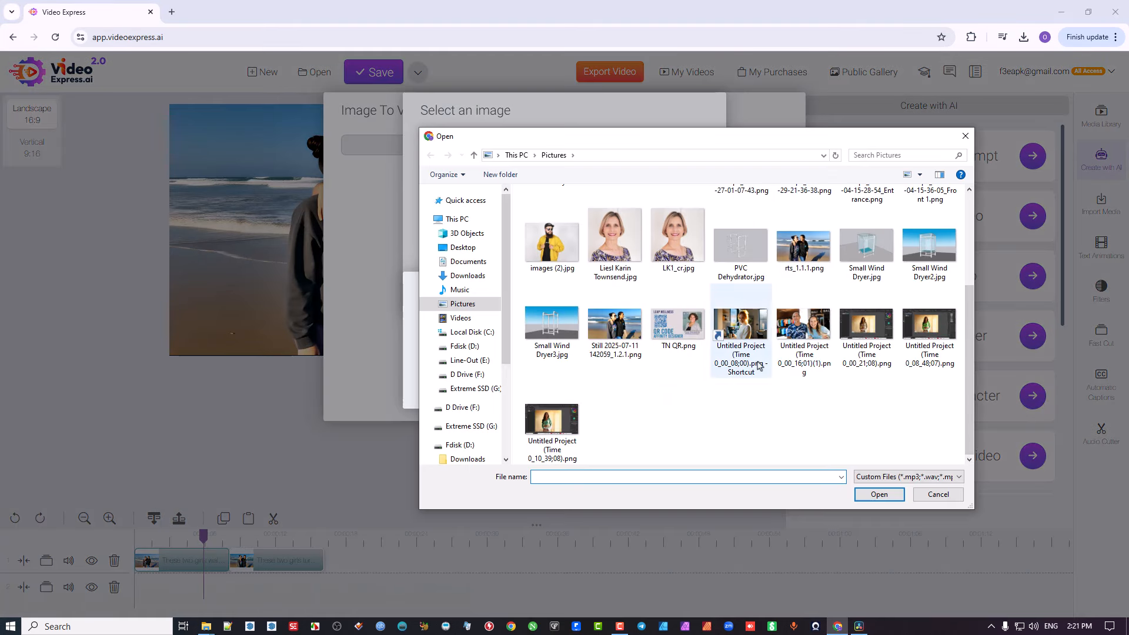
double_click(612, 330)
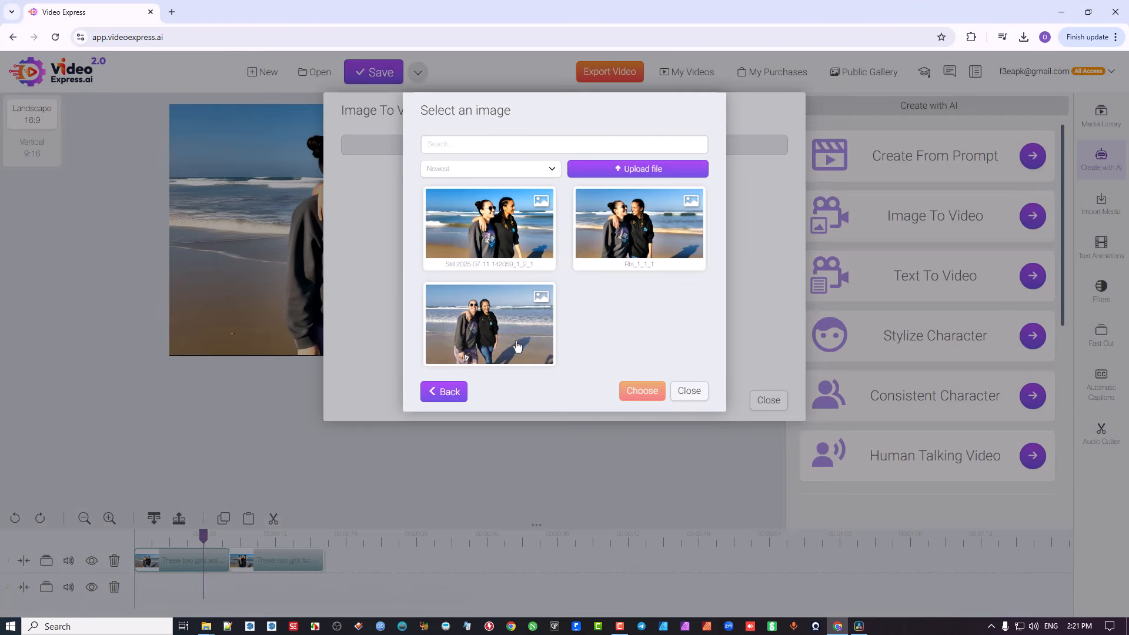
left_click(490, 226)
left_click(641, 390)
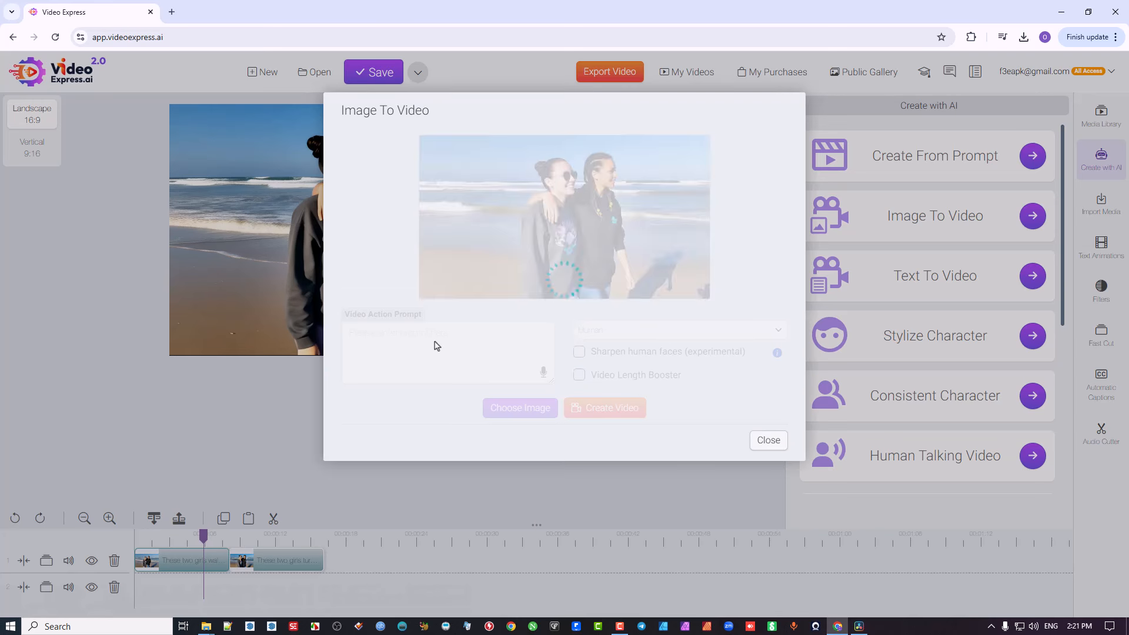
Enter the video action prompt "Two girls turn towards the sea and the camera pans to view them from behind".
type("Two girls turn towards the sea and ")
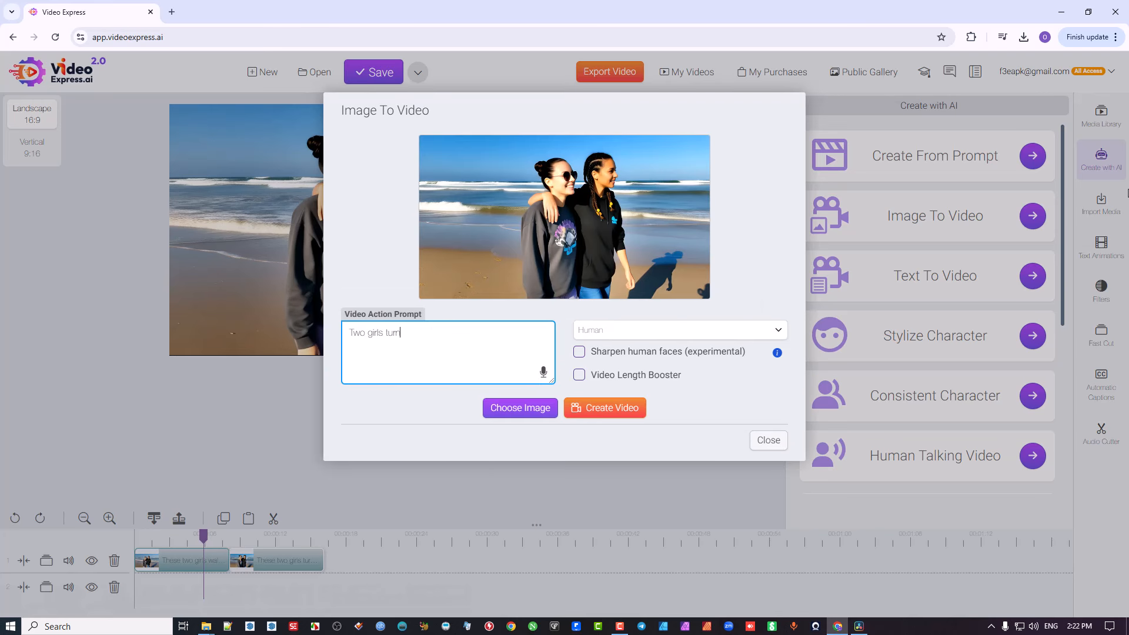
type("the camera pans to view them from beh")
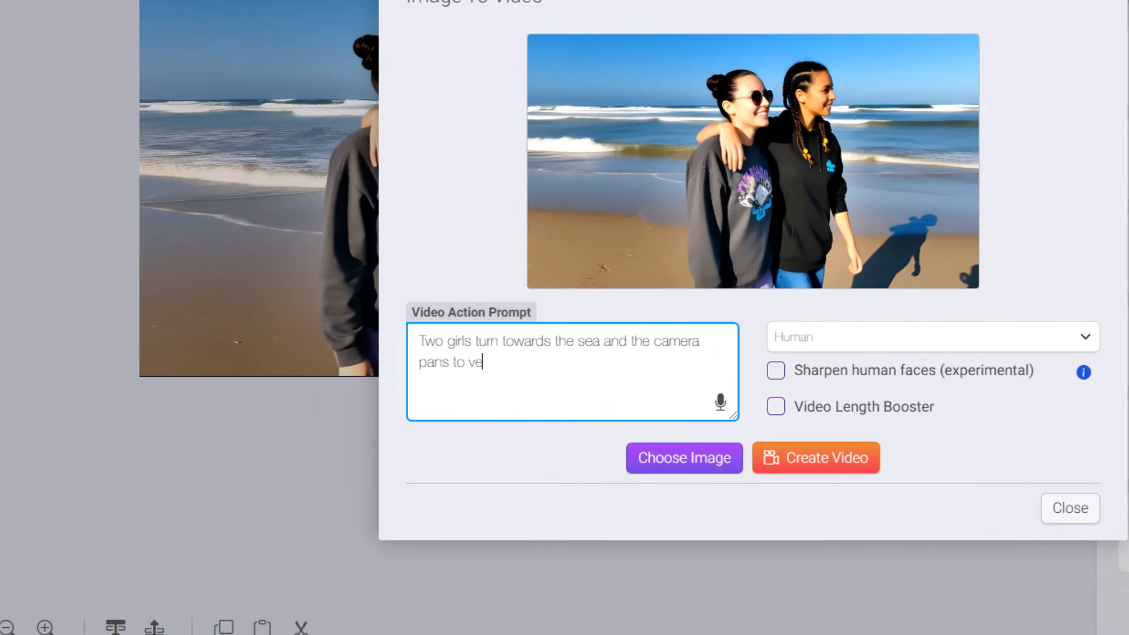
type("ind")
Turn on the Video Length Booster and create the third clip from the uploaded still.
left_click(775, 406)
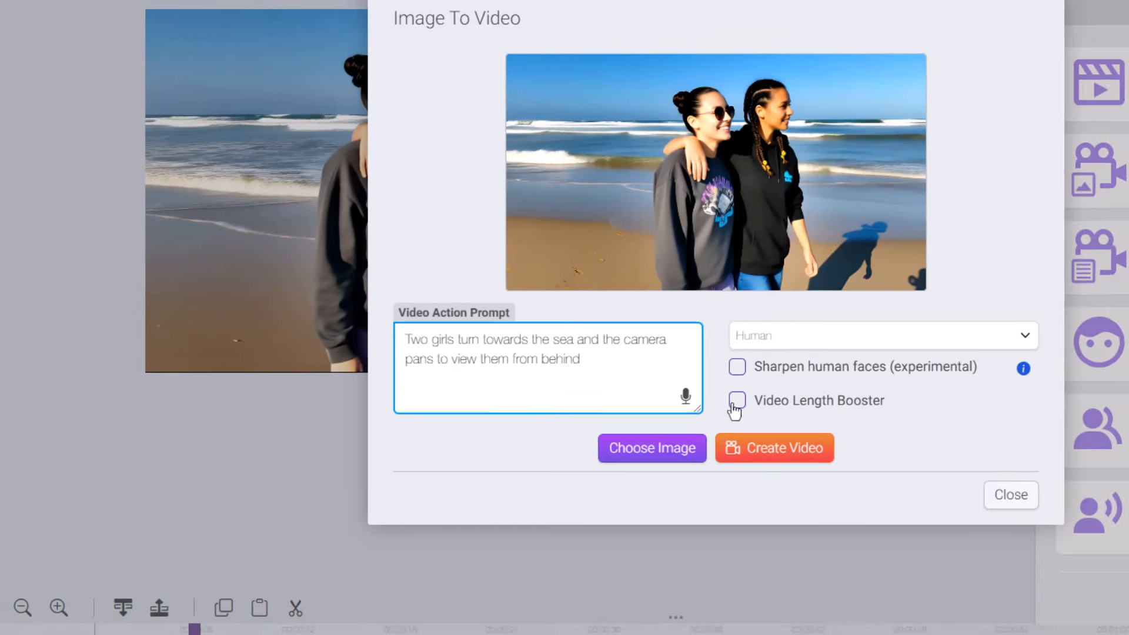
left_click(816, 457)
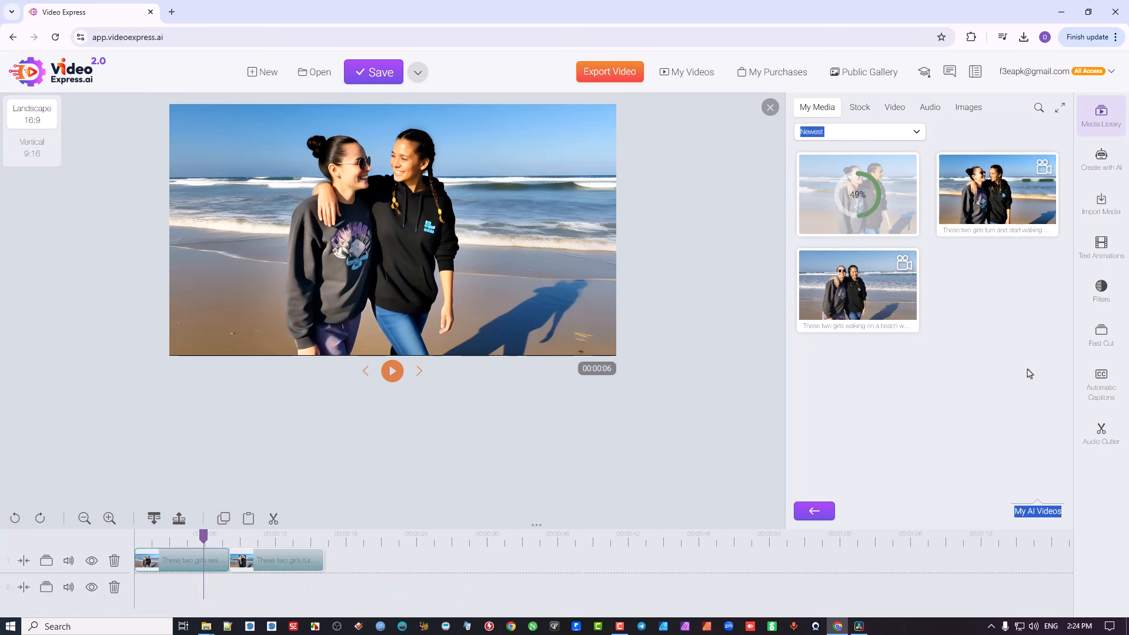
Add the newly generated third clip to the timeline directly after the second clip and play it back.
left_click(563, 483)
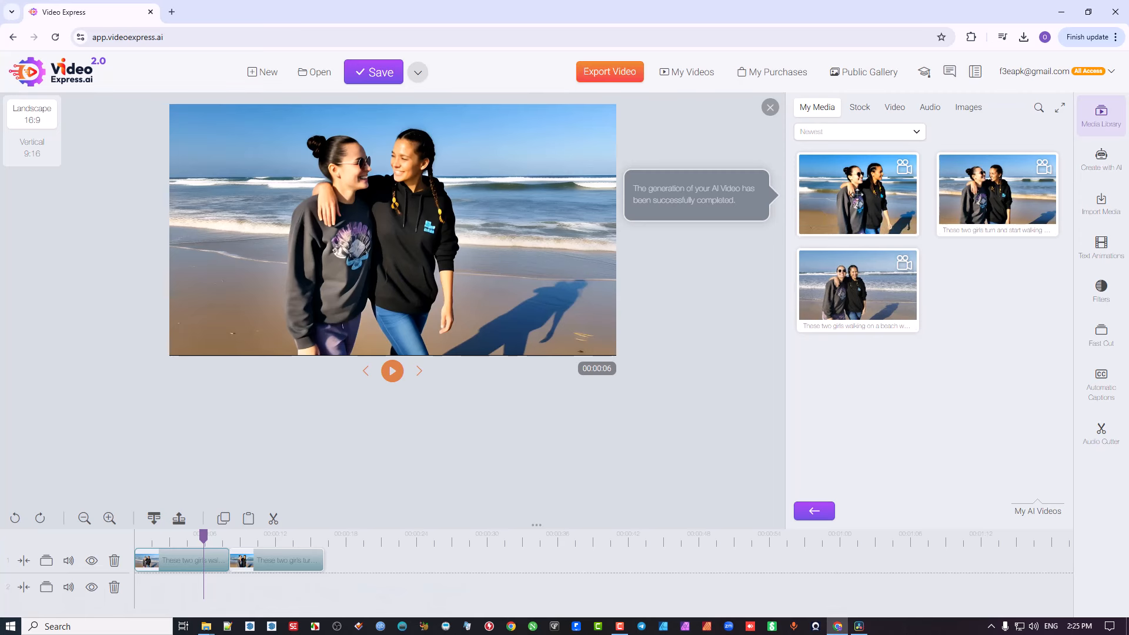
left_click_drag(857, 191, 370, 560)
left_click(392, 370)
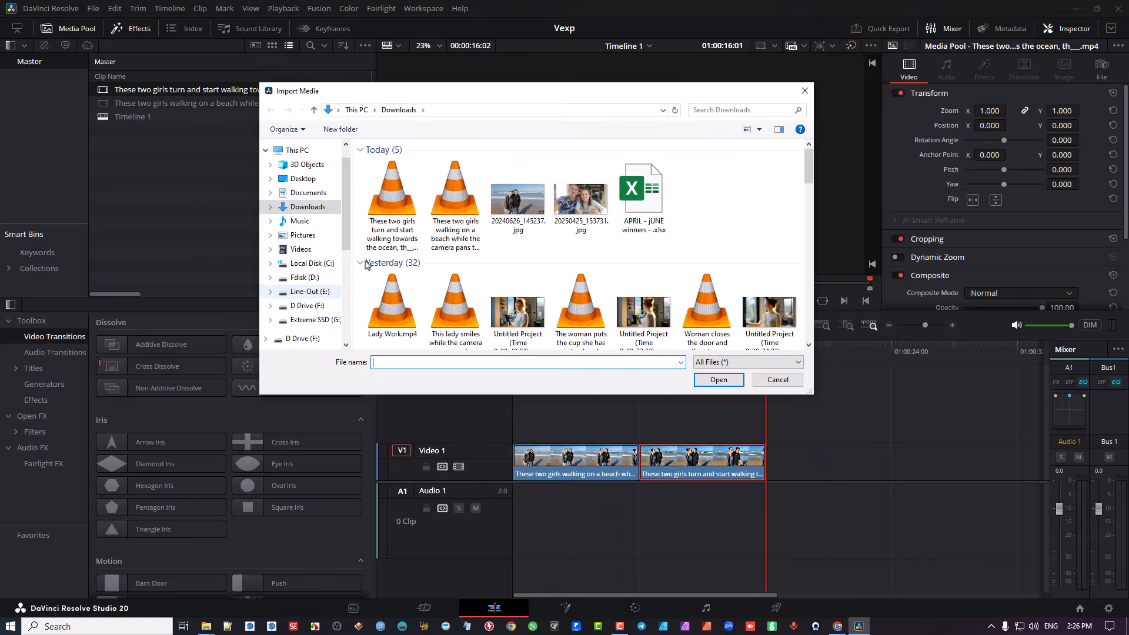
Download the third clip from Video Express and append it after the second clip on Timeline 1 in DaVinci Resolve.
key("Escape")
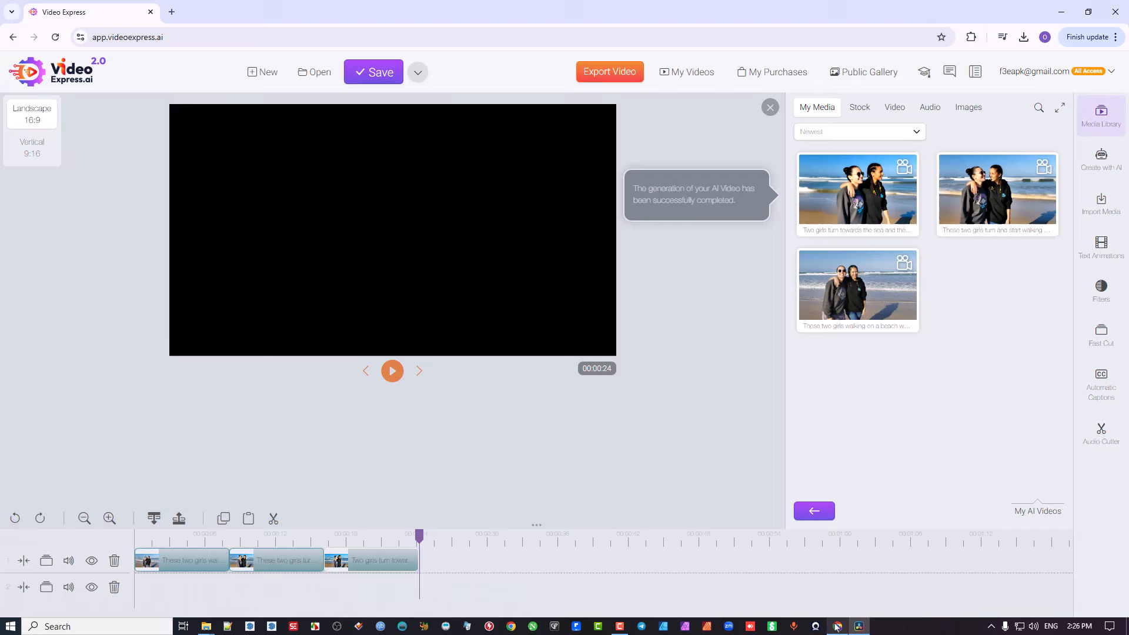
right_click(855, 158)
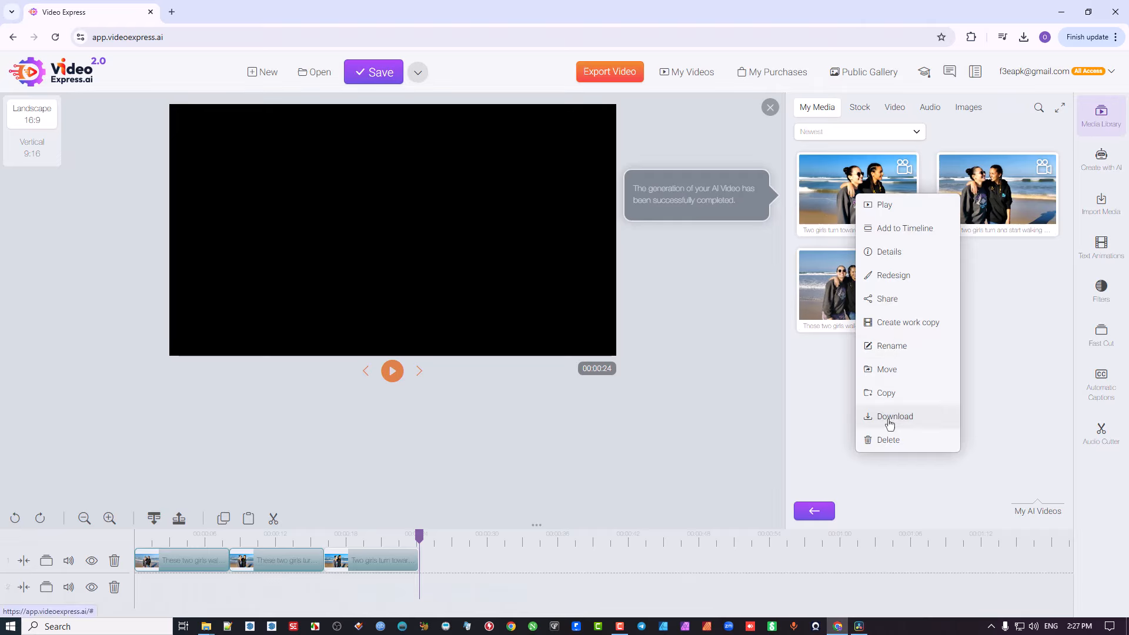
left_click_drag(236, 130, 829, 463)
left_click_drag(830, 465, 835, 467)
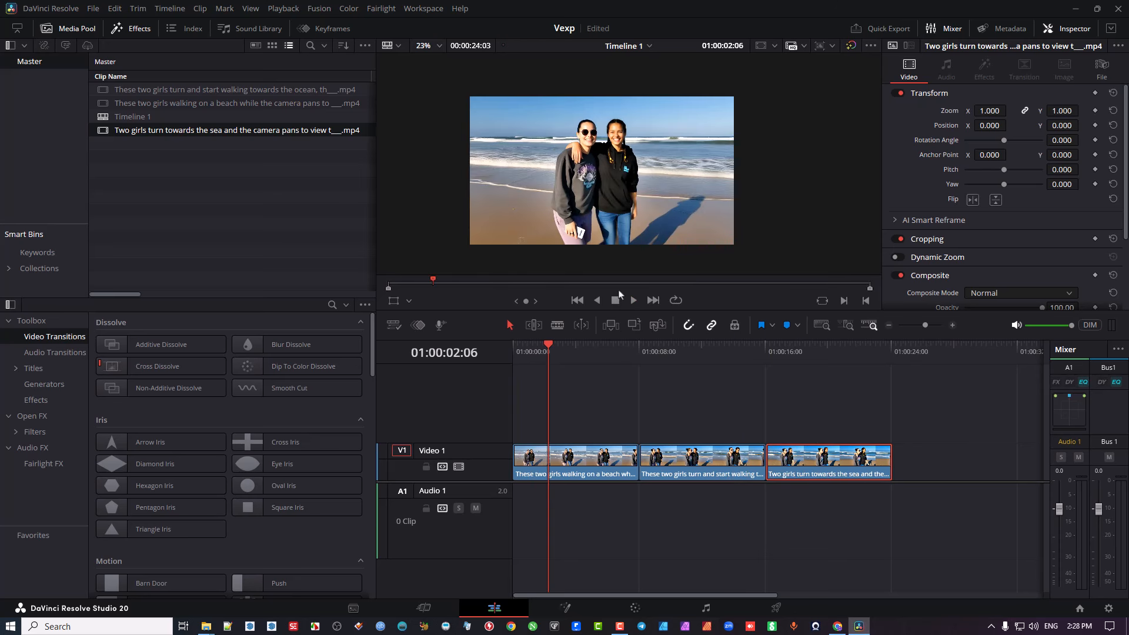
Play the assembled timeline, then replay the section leading from the second clip into the third.
key("space")
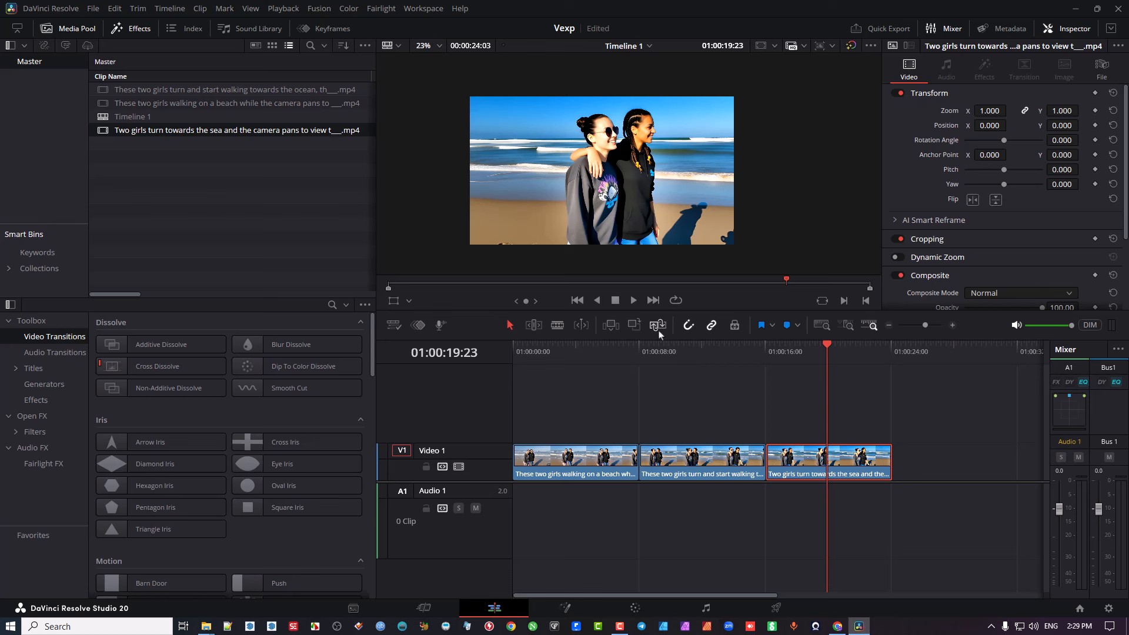
left_click(721, 353)
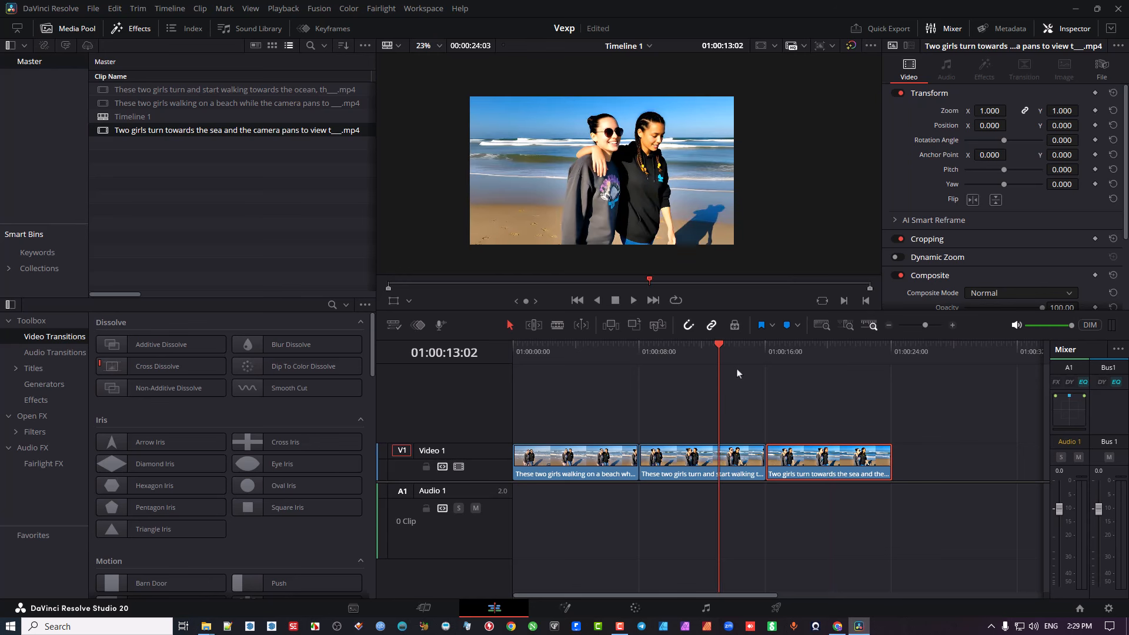
left_click_drag(718, 347, 757, 349)
key("space")
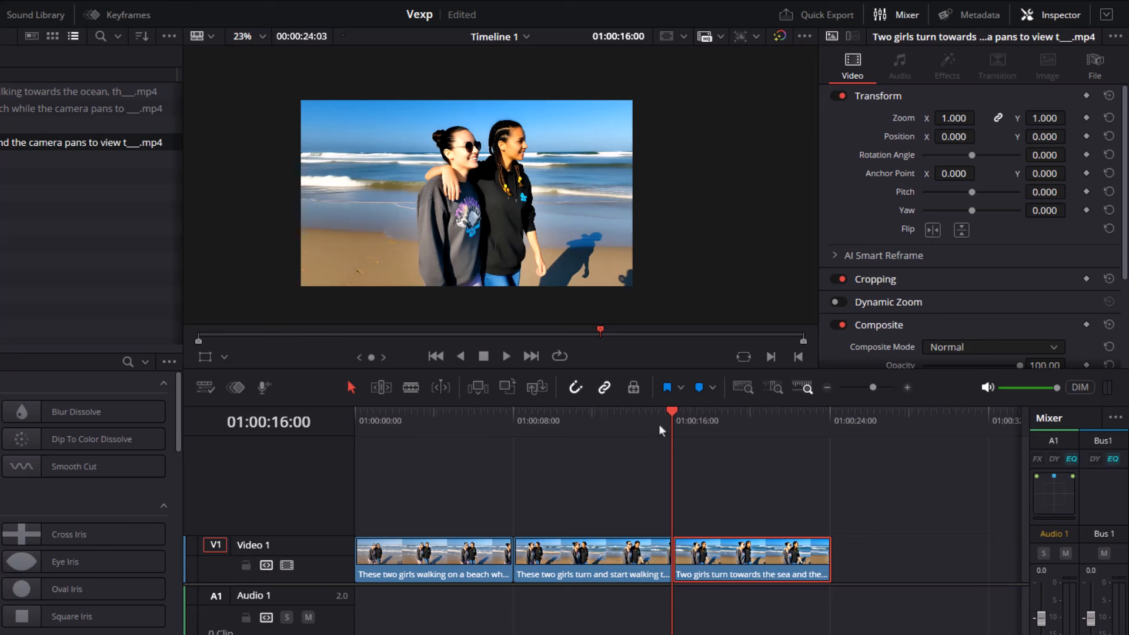
Step frame by frame across the cut between the second and third clips to compare their picture quality.
key("Left")
key("Left")
key("Left")
key("Left")
key("Left")
key("Left")
key("Left")
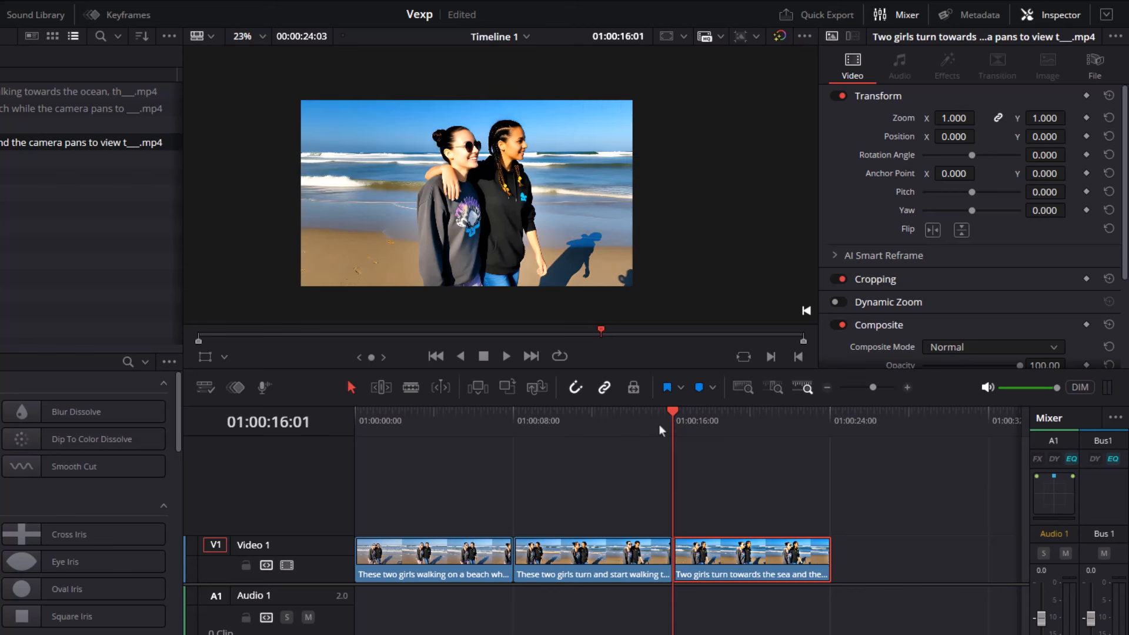
key("Left")
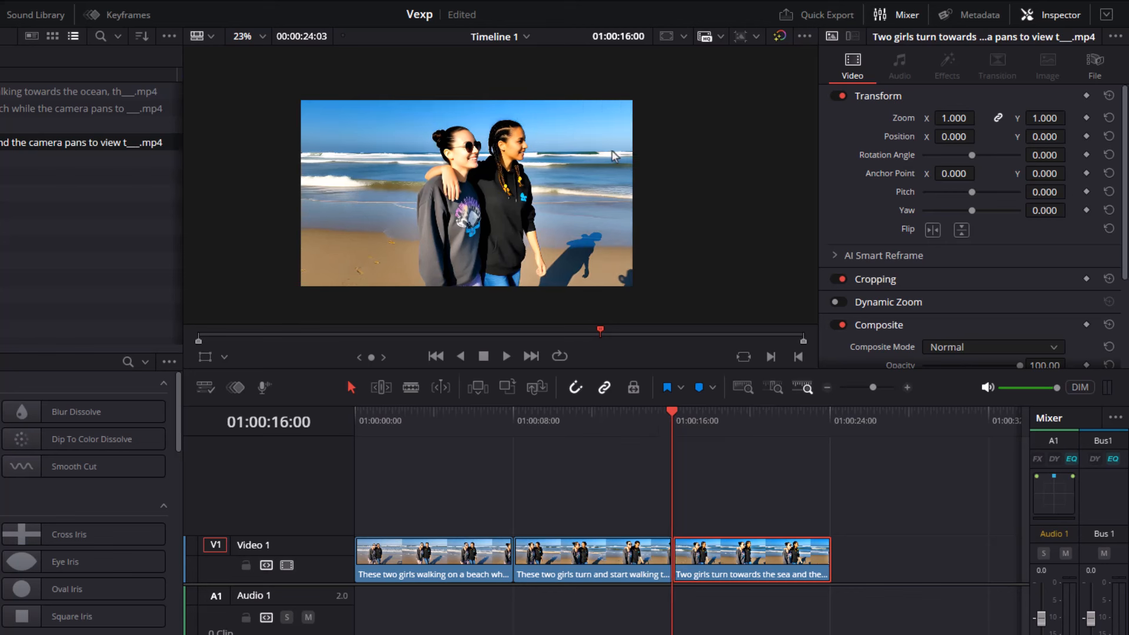
key("Right")
key("Right")
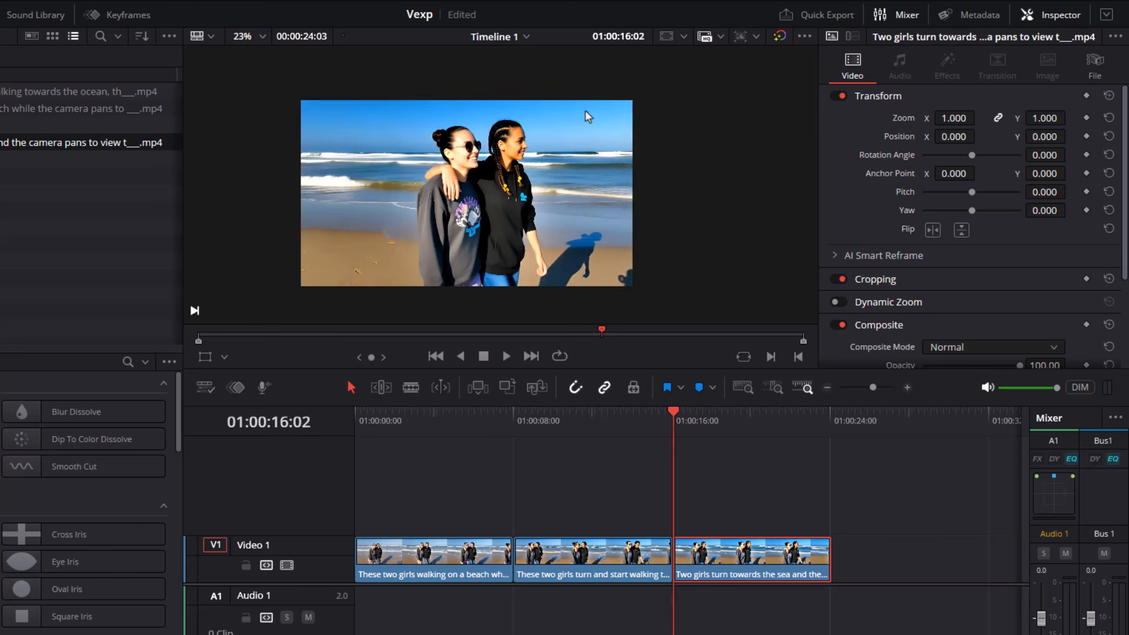
key("Right")
key("Left")
key("Left")
key("Right")
key("Right")
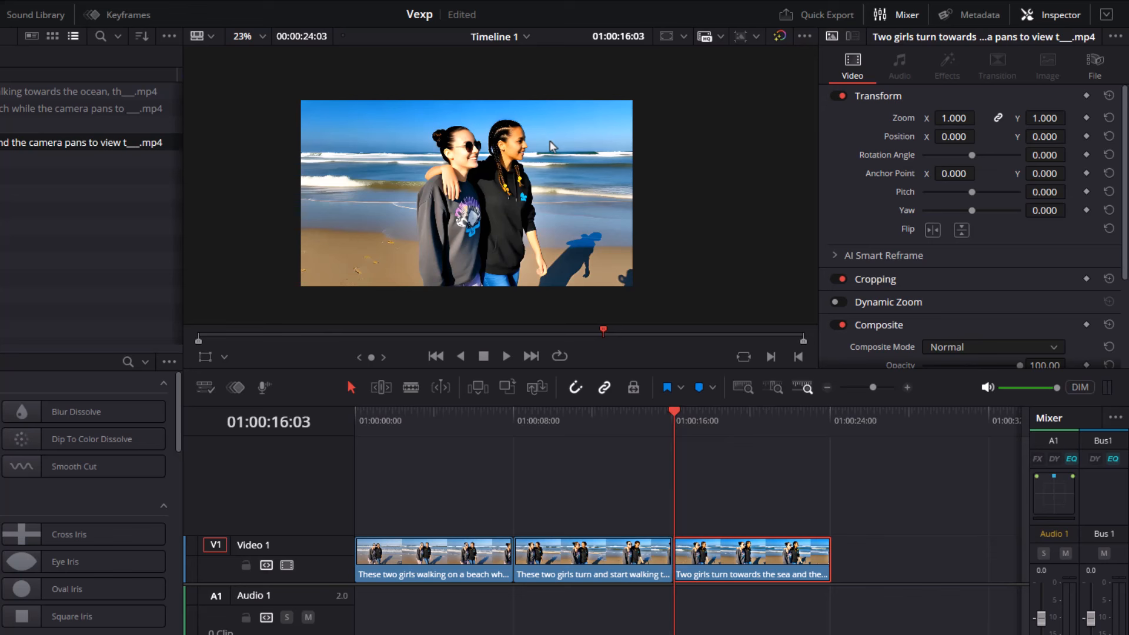
key("Left")
key("Left")
key("Right")
key("Right")
key("Left")
key("Left")
key("Left")
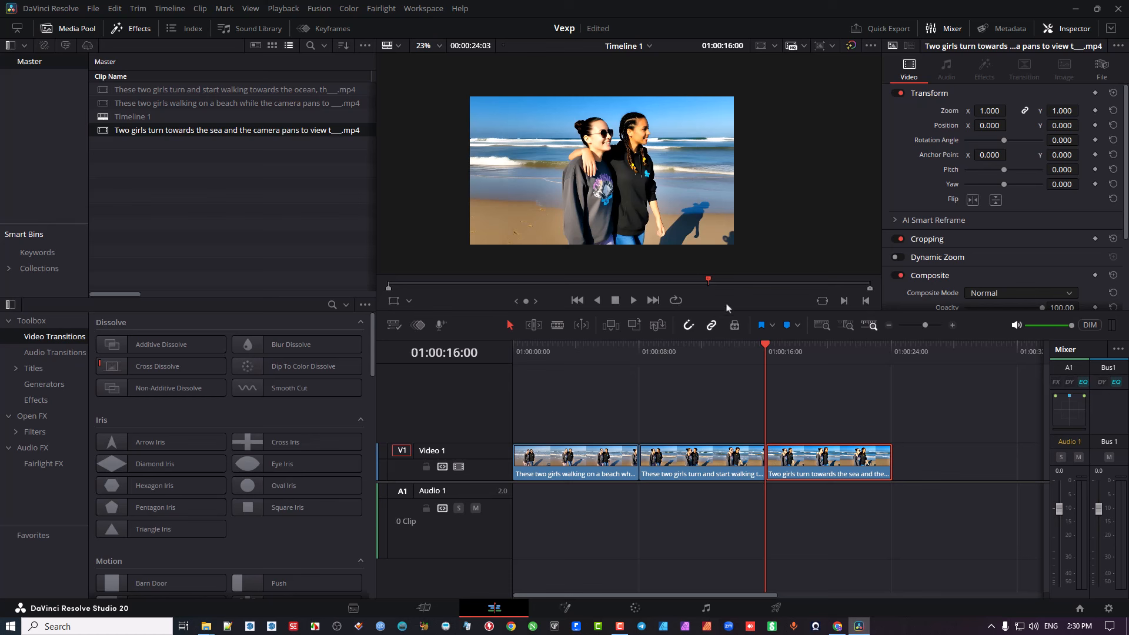
left_click_drag(769, 347, 798, 351)
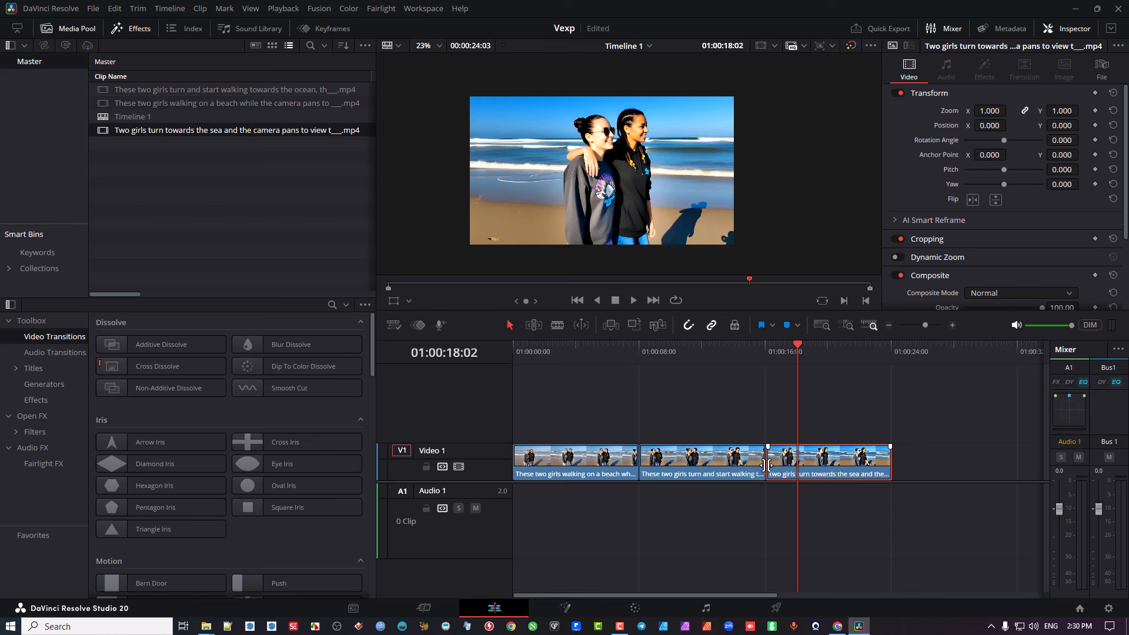
Select all three clips on the timeline and change their clip speed to 150%.
left_click_drag(870, 387, 544, 567)
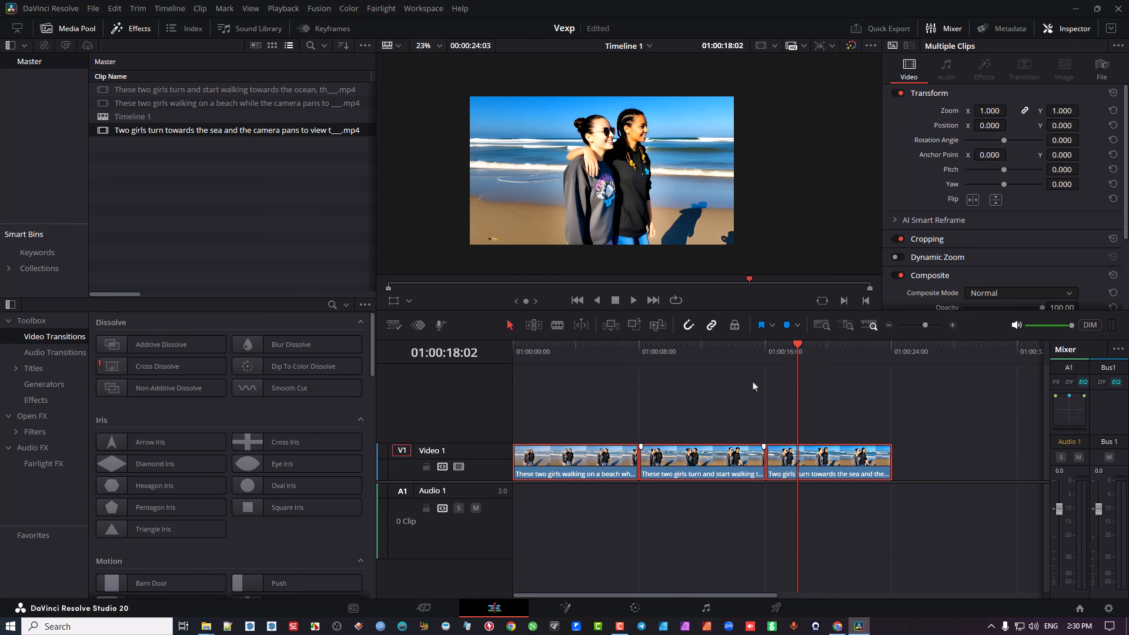
left_click_drag(797, 351, 433, 383)
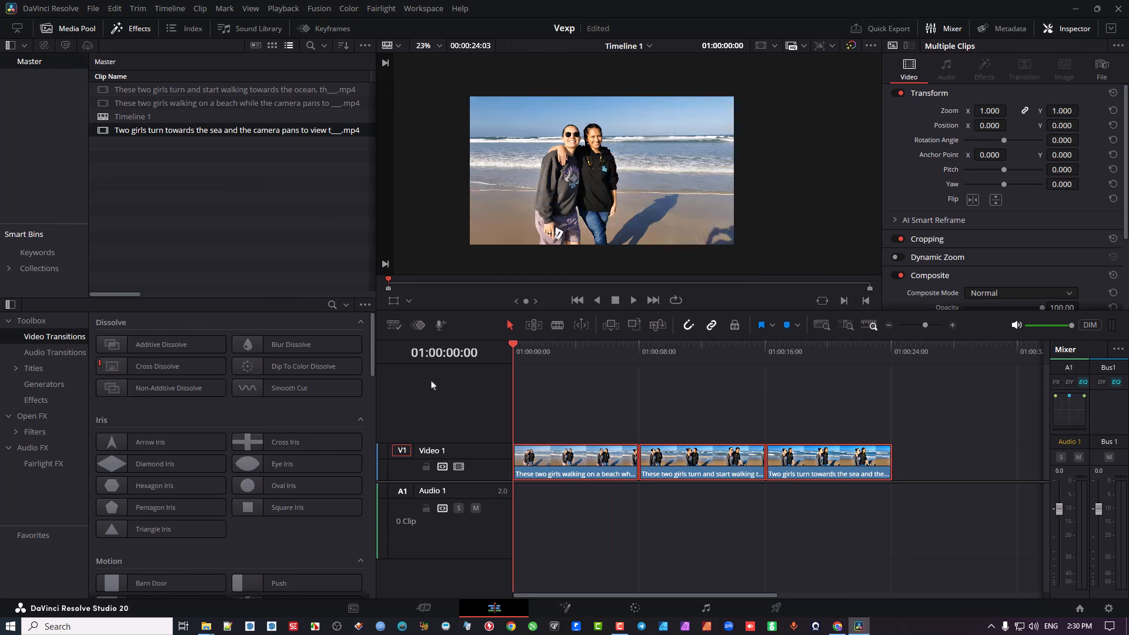
left_click(634, 301)
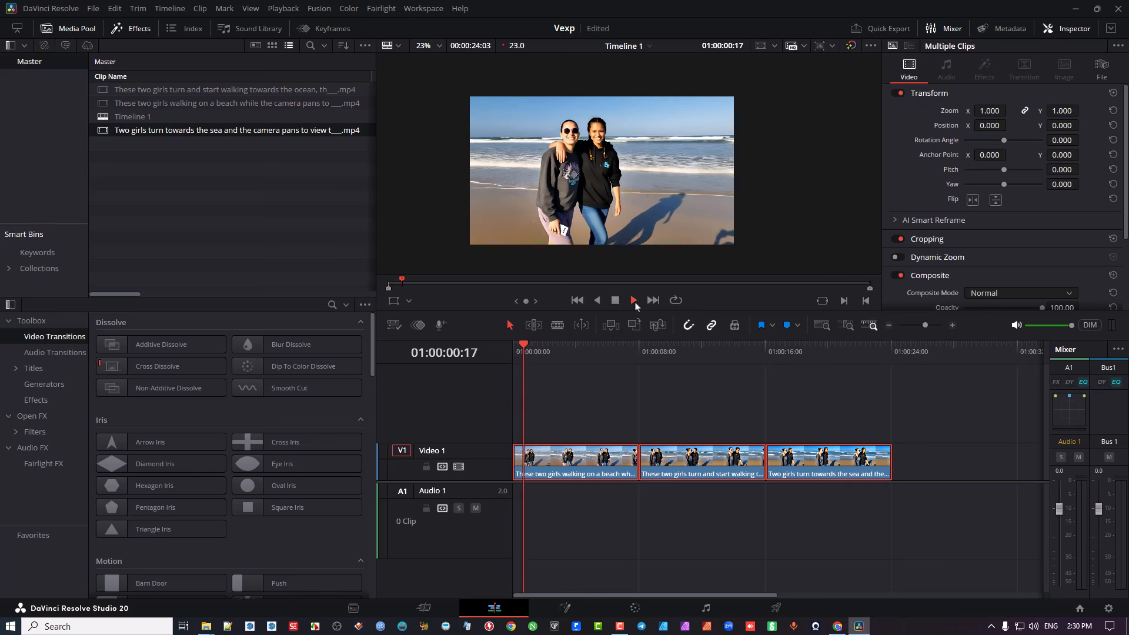
left_click(615, 301)
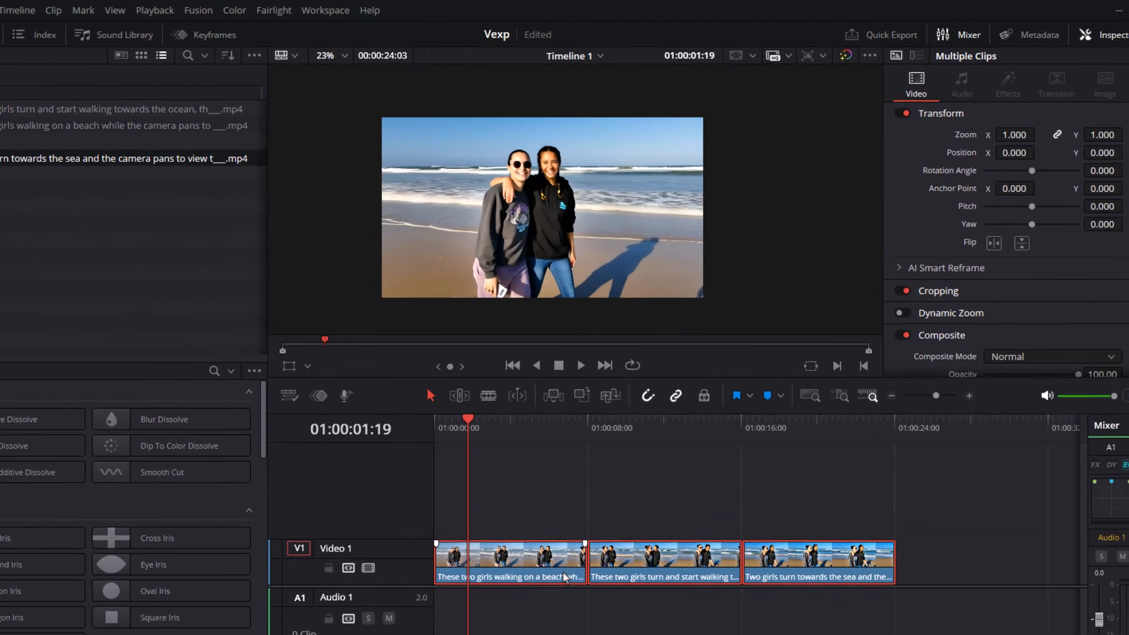
right_click(599, 493)
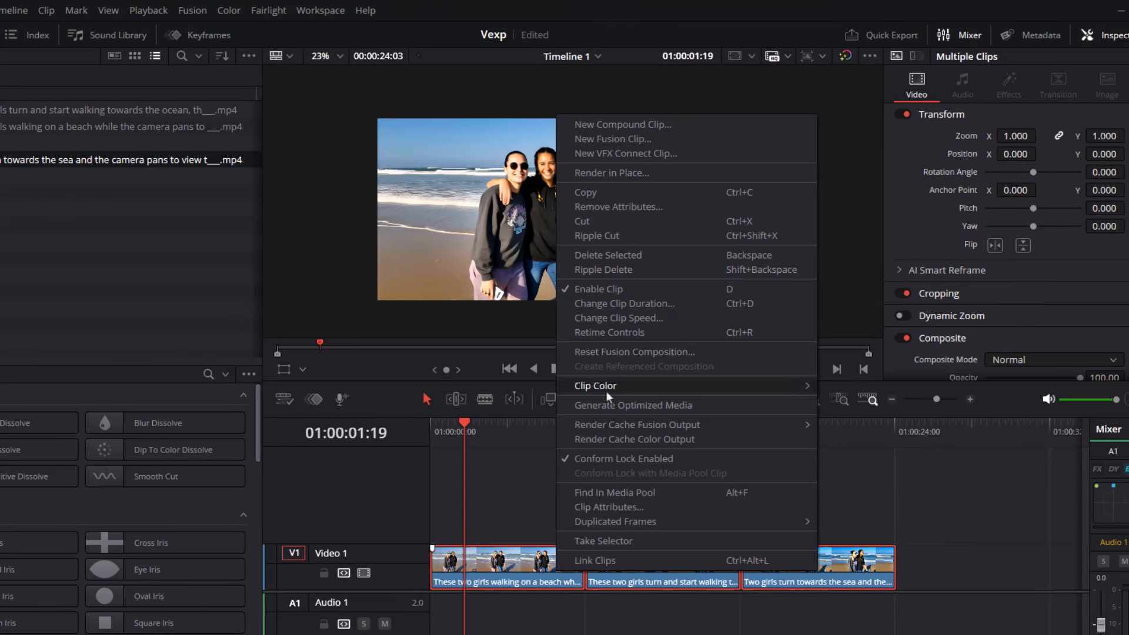
left_click(622, 319)
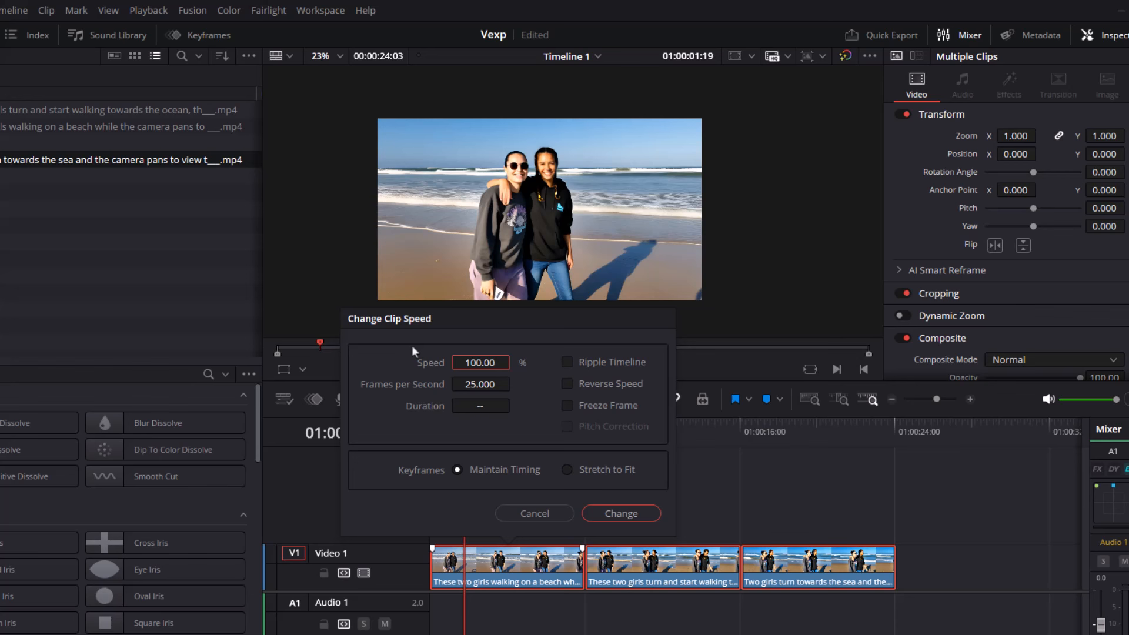
double_click(481, 363)
type("150")
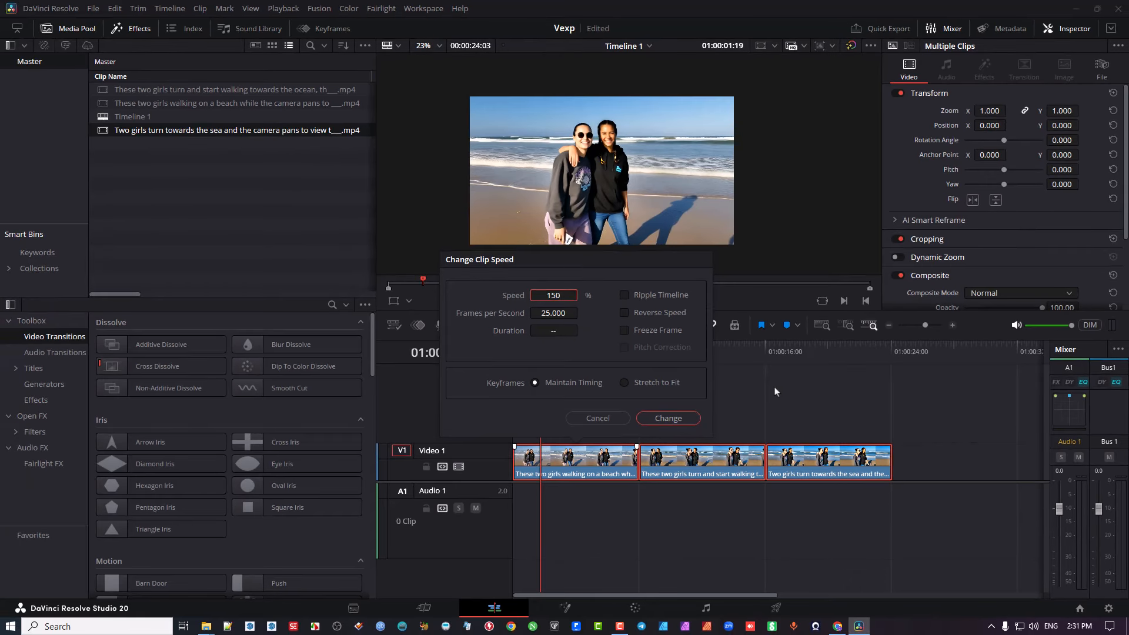
key("Return")
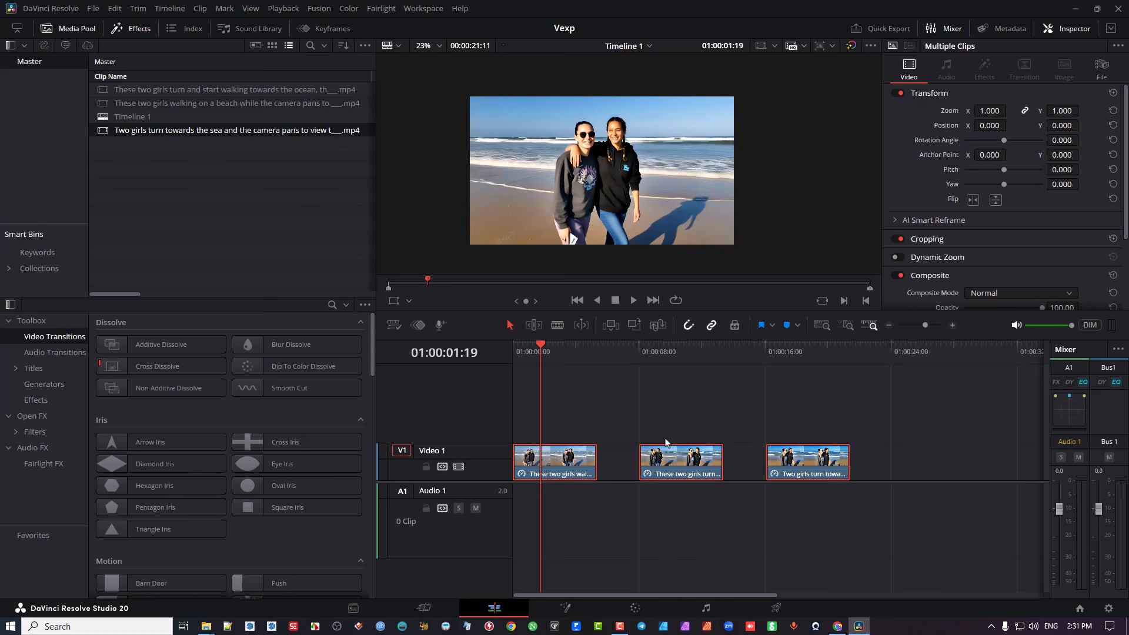
Close the gaps by moving the second and third clips up against the end of the clip before each.
left_click(704, 453)
left_click_drag(681, 461, 638, 460)
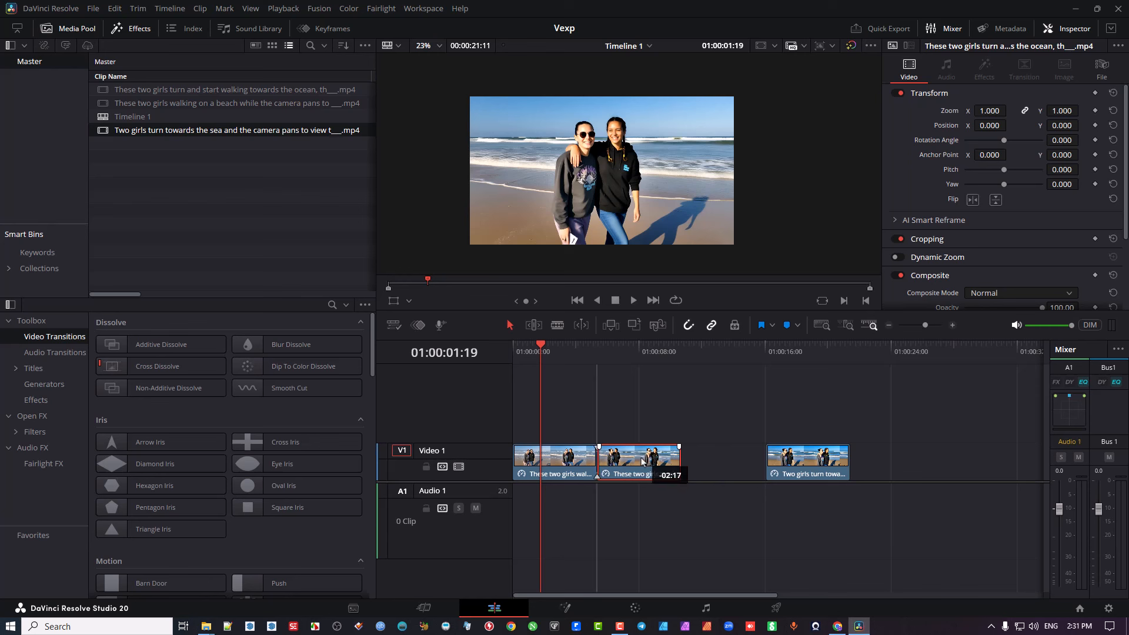
left_click_drag(803, 463, 718, 463)
Play the sped-up three-clip sequence from the start of the timeline to check its pace.
left_click_drag(544, 347, 467, 360)
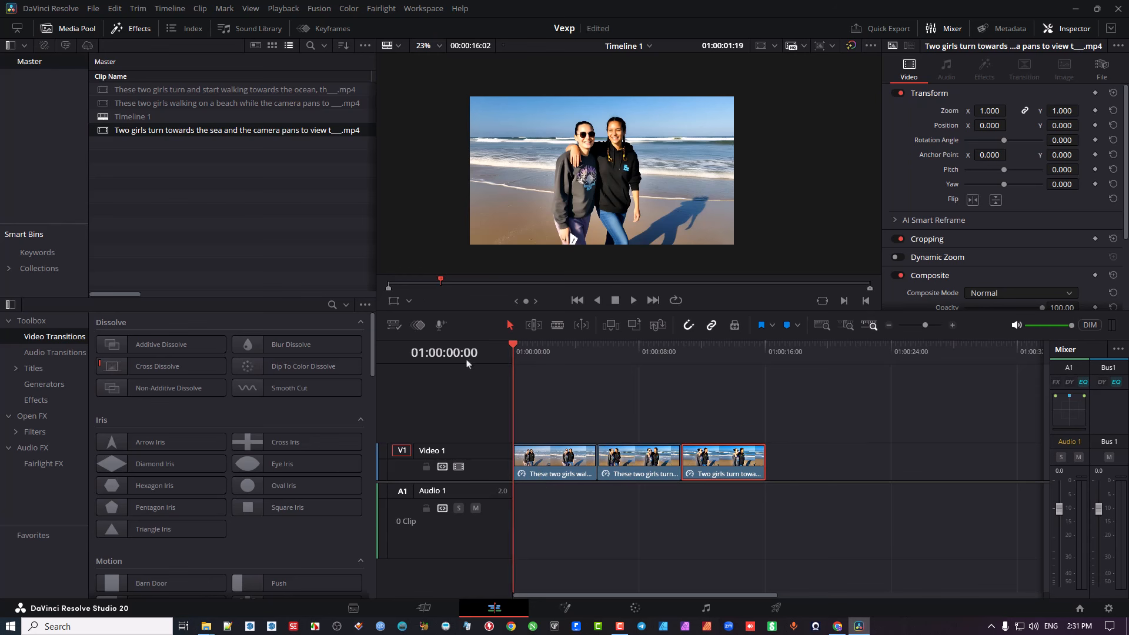
left_click(634, 300)
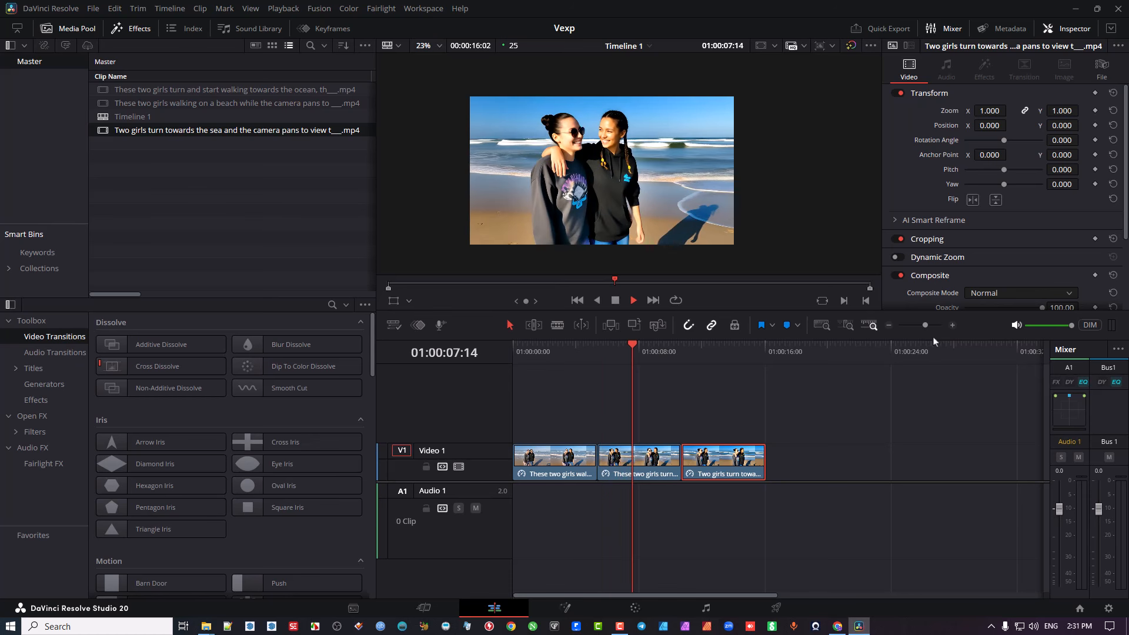
left_click(615, 300)
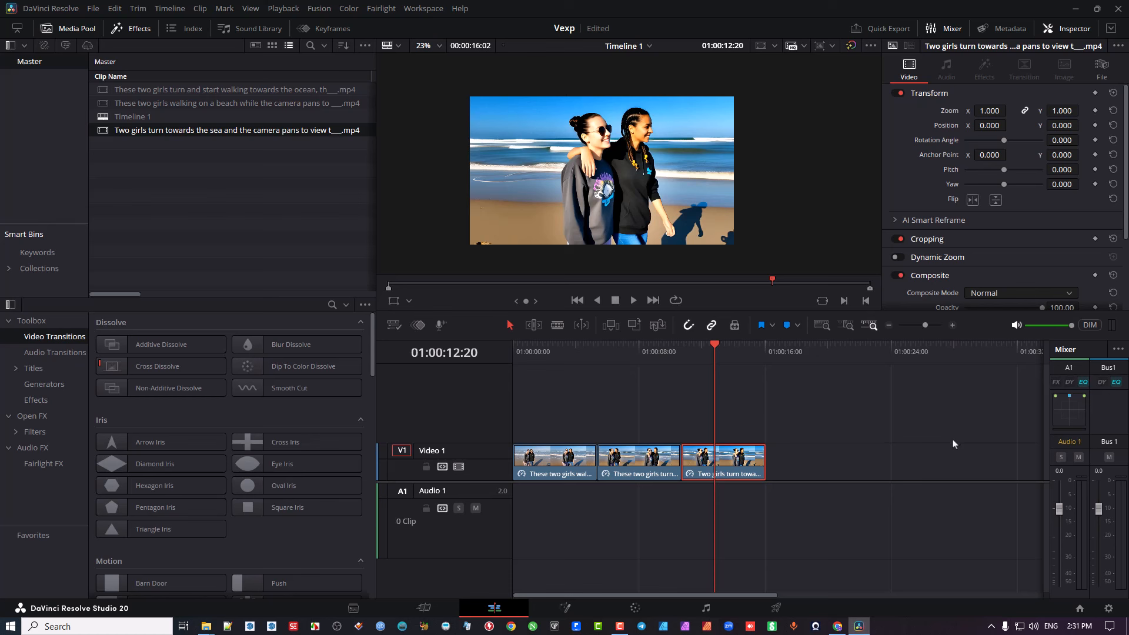
Add a short fade-in at the start of the first clip and a short fade-out at the end of the third.
left_click(542, 455)
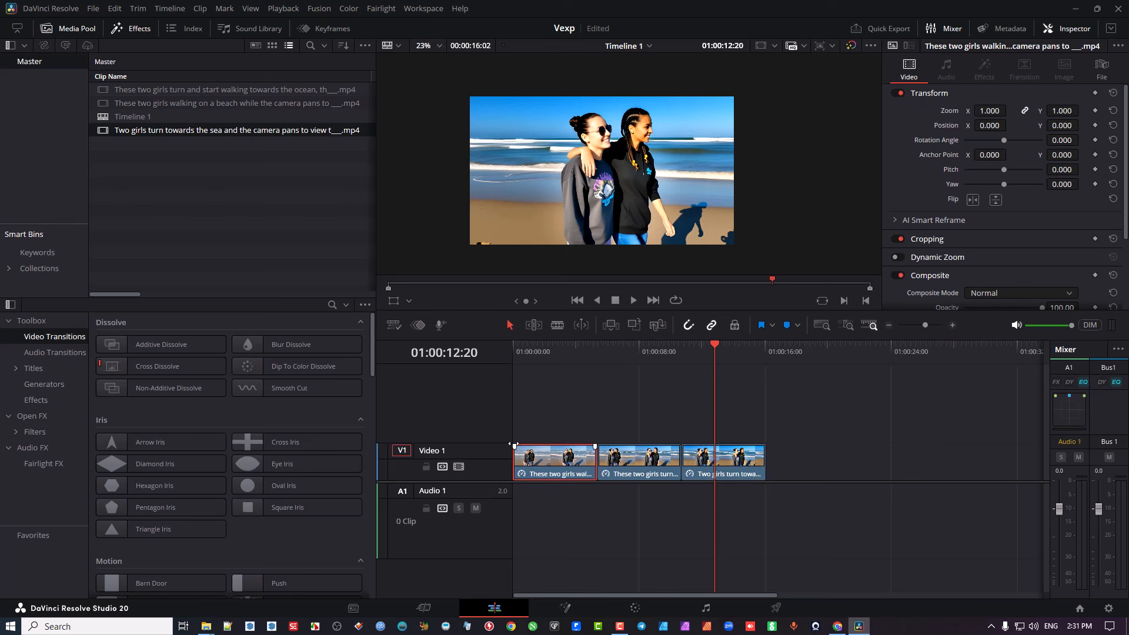
left_click_drag(515, 445, 522, 447)
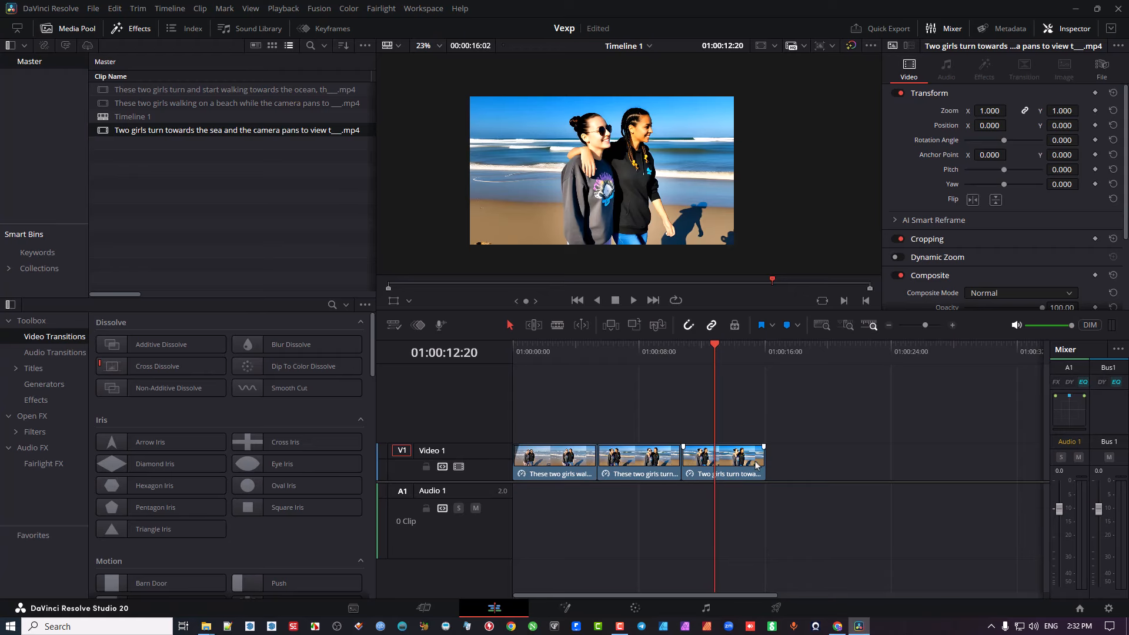
left_click_drag(764, 446, 756, 445)
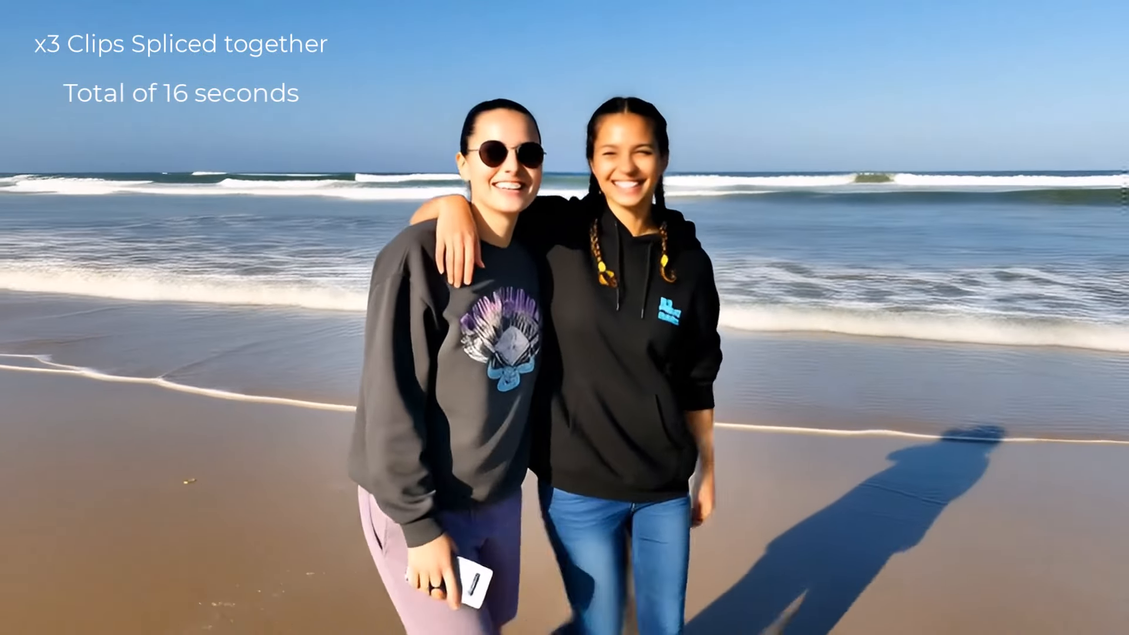